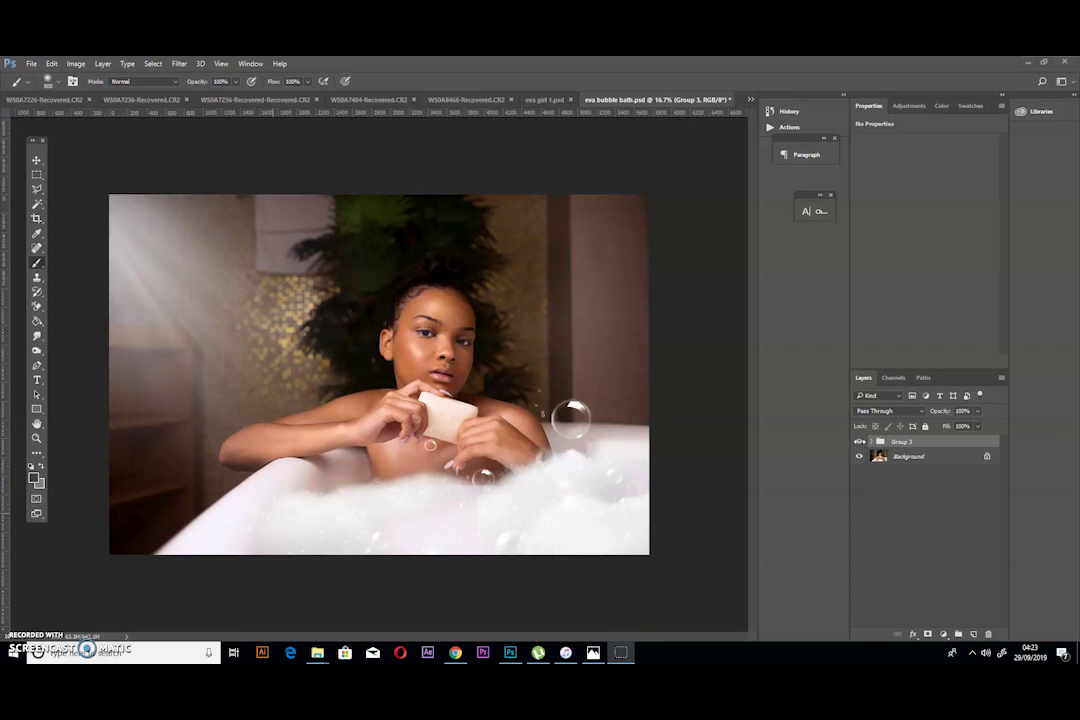
Compare the bubble bath image with and without the Group 3 edits over the Background.
{"action": "left_click", "coordinate": [859, 442]}
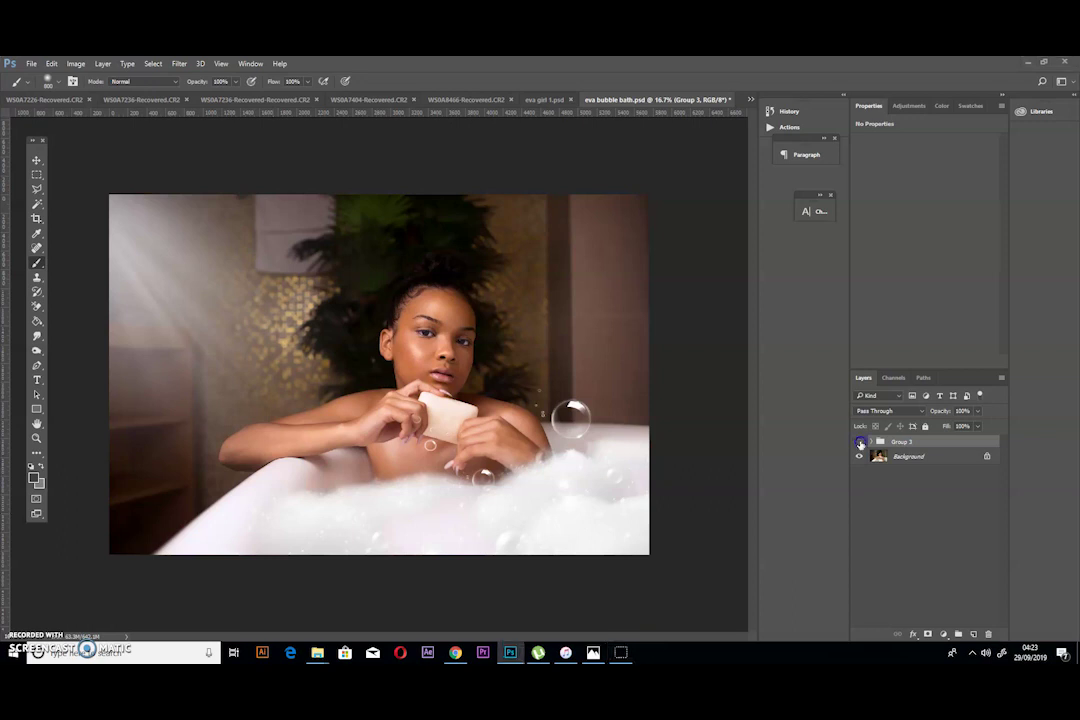
{"action": "left_click", "coordinate": [859, 442]}
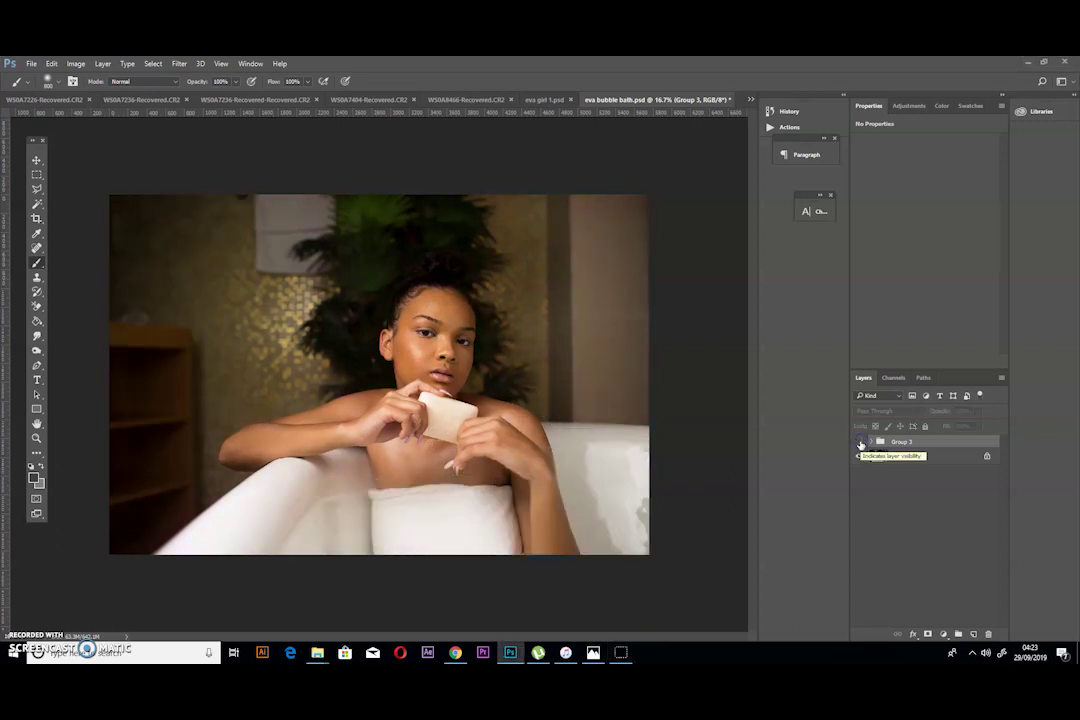
{"action": "left_click", "coordinate": [859, 442]}
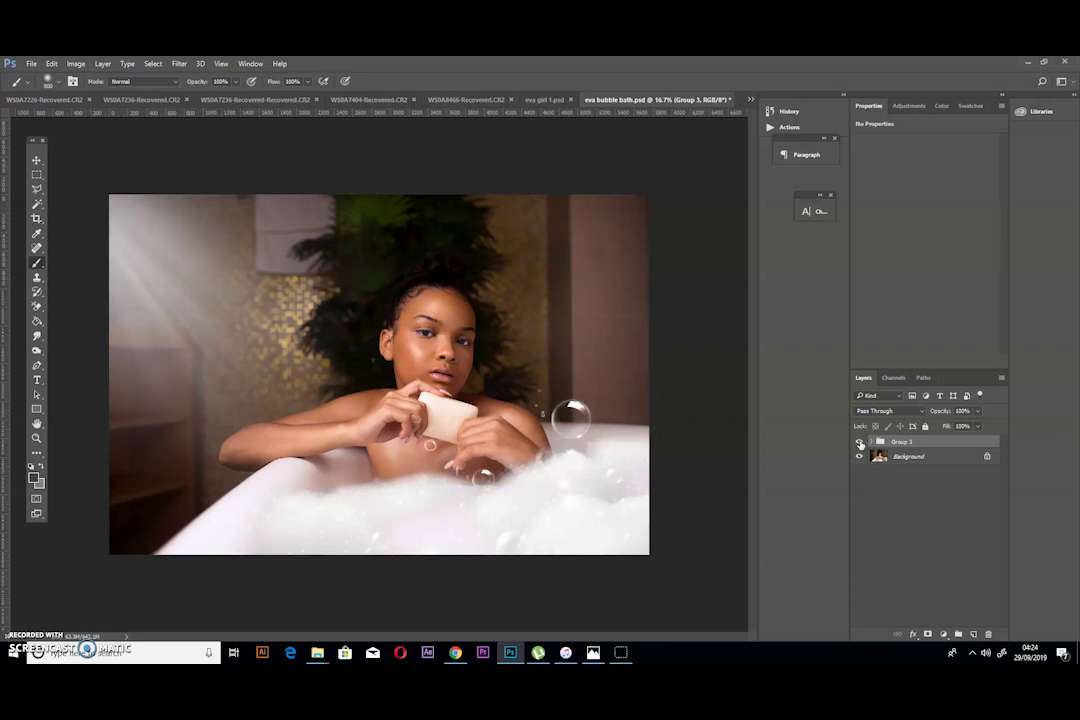
{"action": "left_click", "coordinate": [859, 442]}
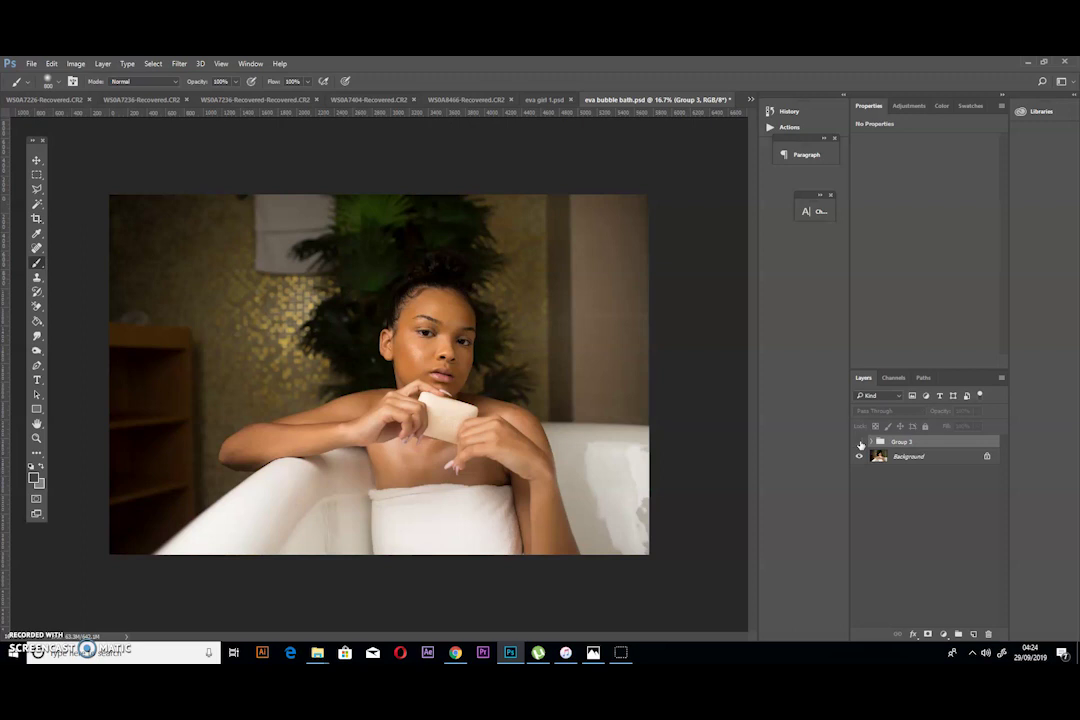
{"action": "left_click", "coordinate": [859, 442]}
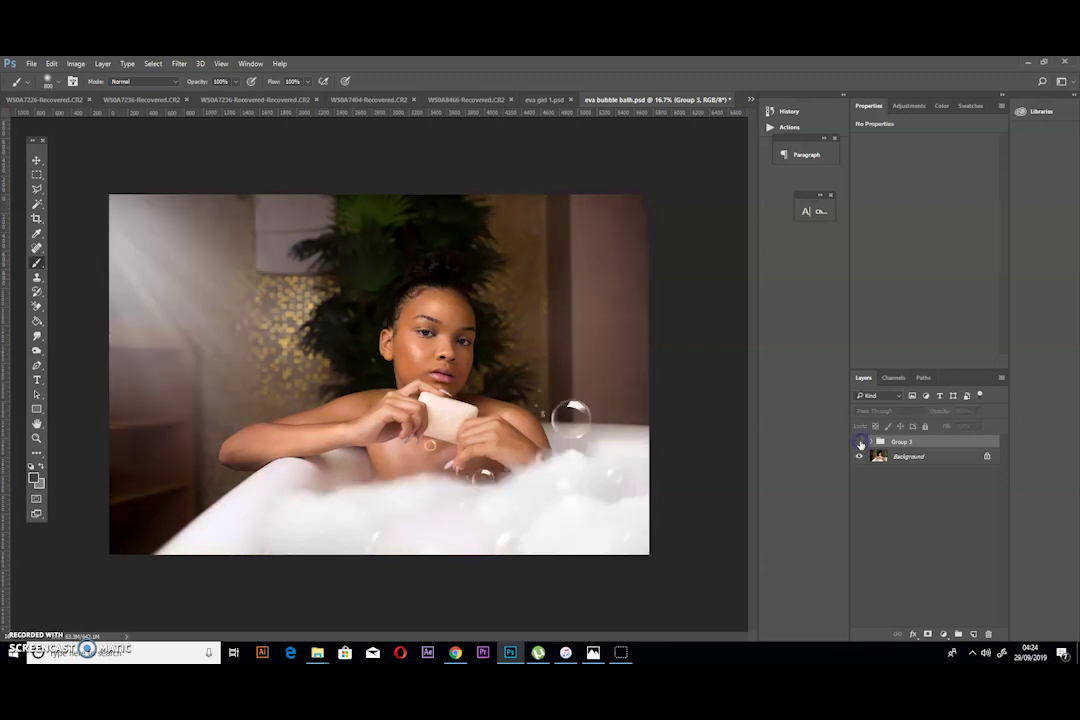
{"action": "left_click", "coordinate": [860, 443]}
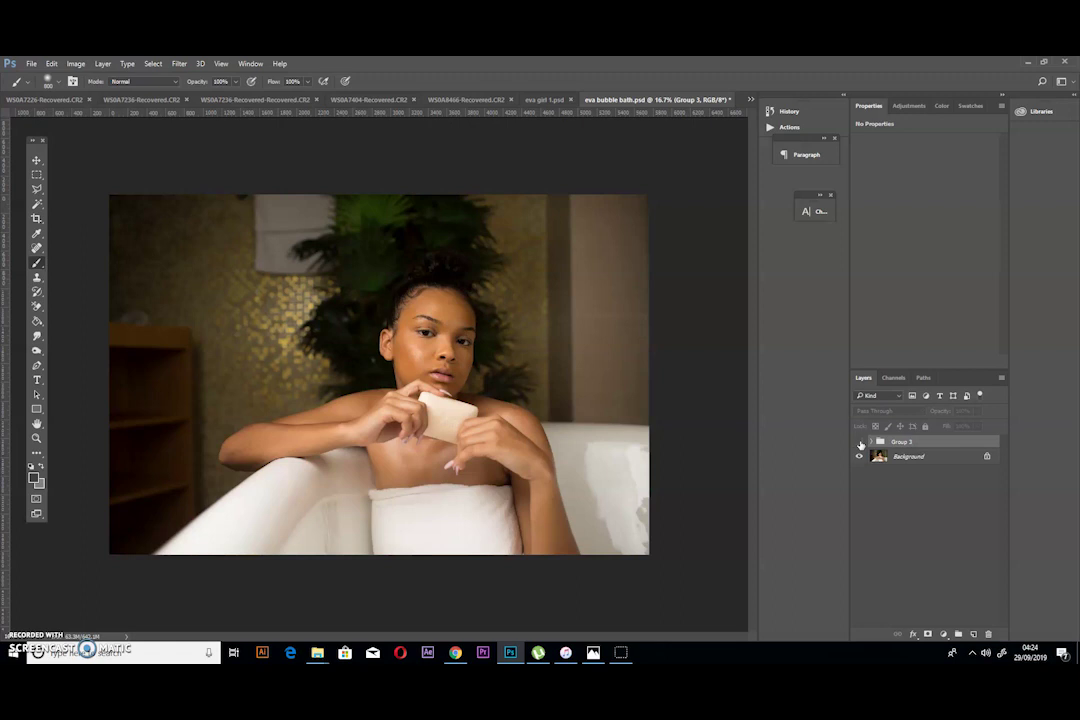
{"action": "left_click", "coordinate": [859, 443]}
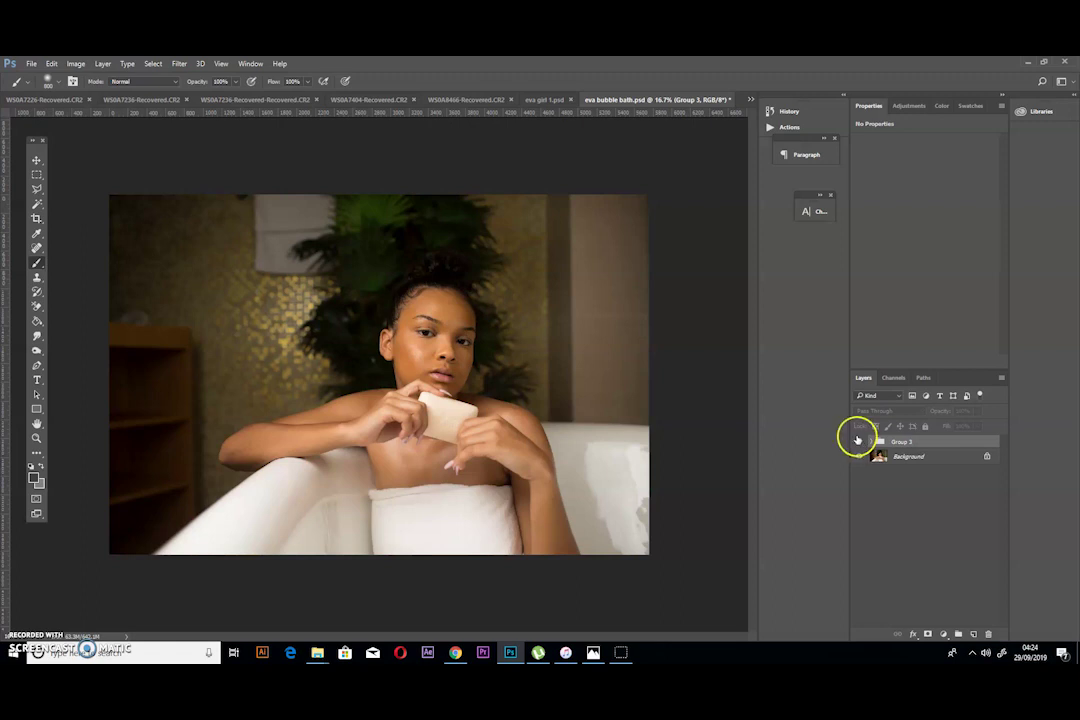
Switch to the eva bubble bath copy document and hide Layer 1 inside Group 1.
{"action": "left_click", "coordinate": [747, 102]}
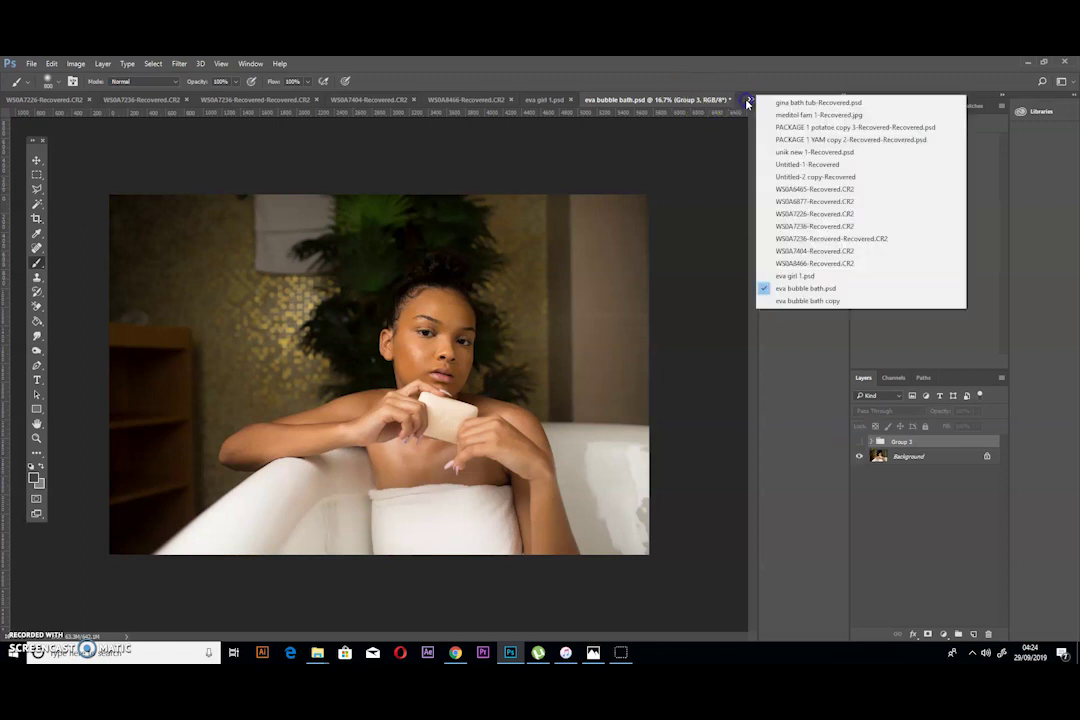
{"action": "left_click", "coordinate": [798, 301]}
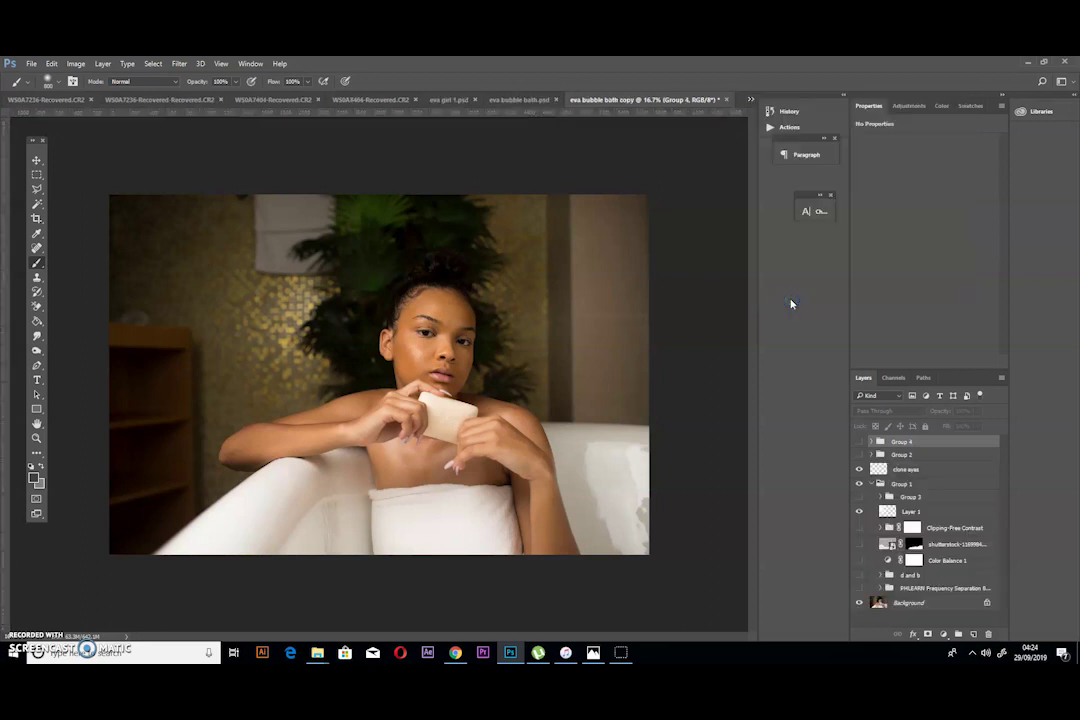
{"action": "left_click", "coordinate": [858, 469]}
{"action": "left_click", "coordinate": [861, 513]}
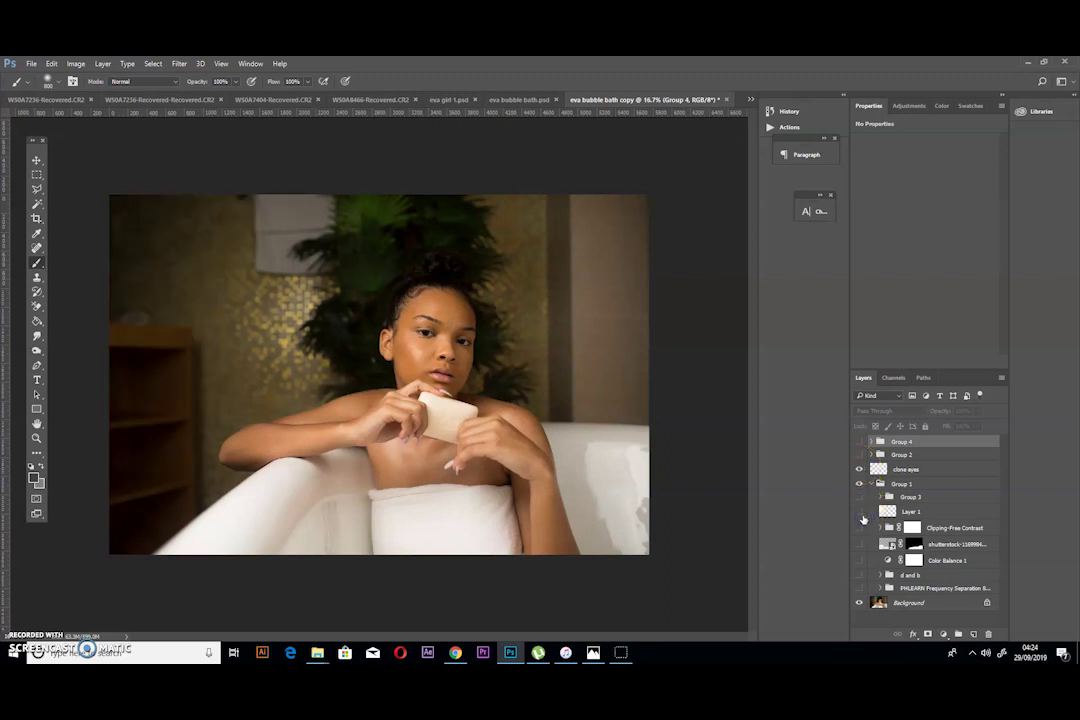
Show the PHLEARN Frequency Separation group at the base of Group 1 and expand it to reveal its layers.
{"action": "left_click", "coordinate": [860, 589]}
{"action": "left_click", "coordinate": [863, 588]}
{"action": "left_click", "coordinate": [860, 588]}
{"action": "left_click", "coordinate": [872, 588]}
{"action": "left_click", "coordinate": [879, 589]}
{"action": "left_click", "coordinate": [866, 590]}
{"action": "left_click", "coordinate": [884, 590]}
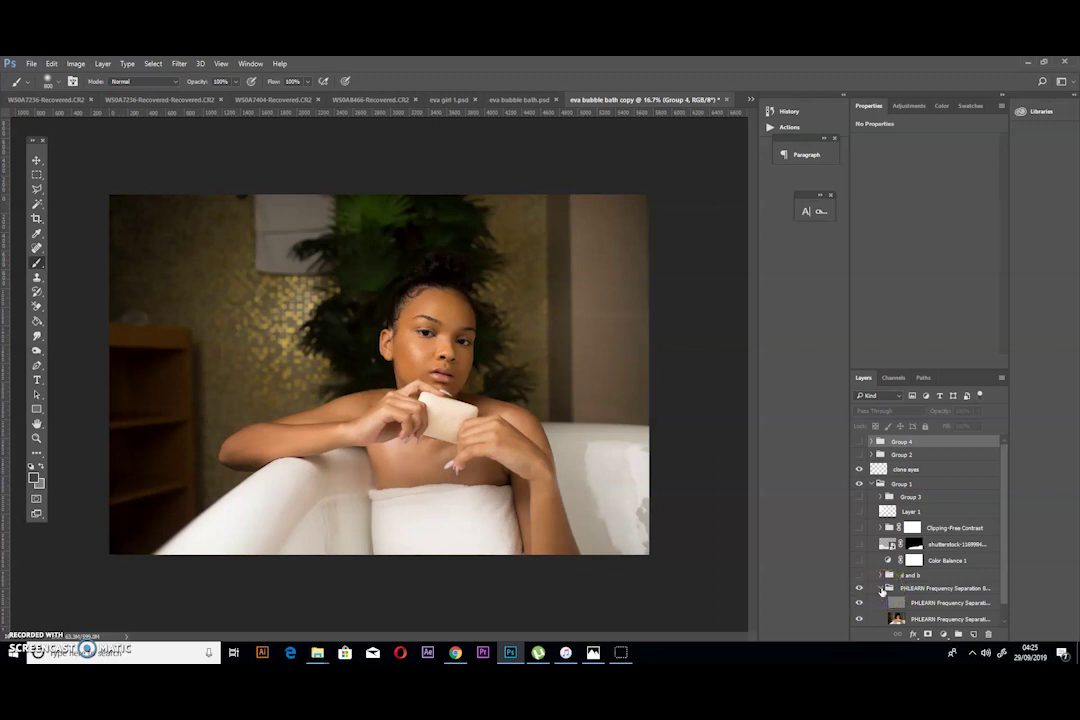
Select and collapse the PHLEARN Frequency Separation group, and compare the skin with the group hidden and shown.
{"action": "left_click", "coordinate": [880, 589]}
{"action": "left_click", "coordinate": [865, 589]}
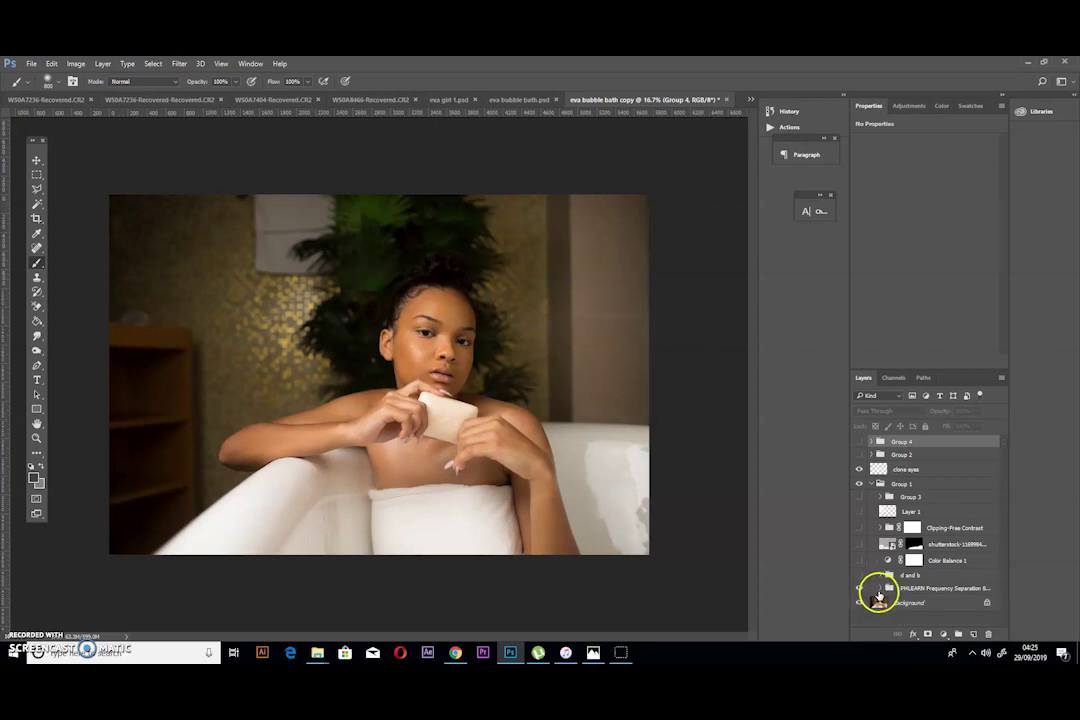
{"action": "left_click", "coordinate": [878, 592]}
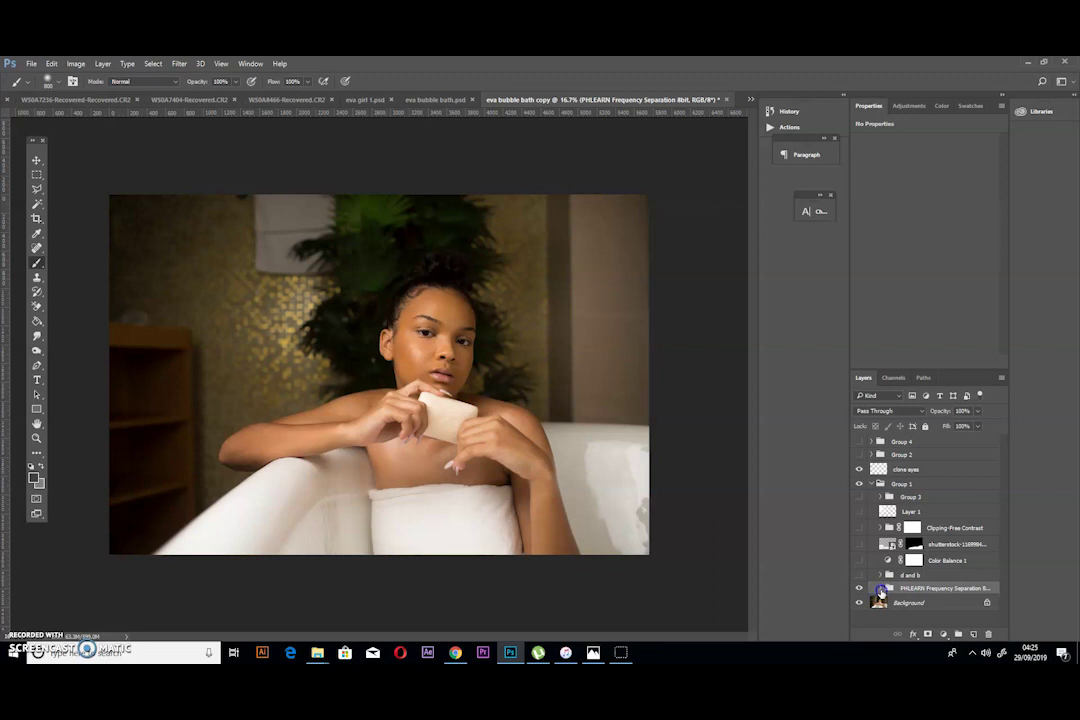
{"action": "left_click", "coordinate": [880, 589]}
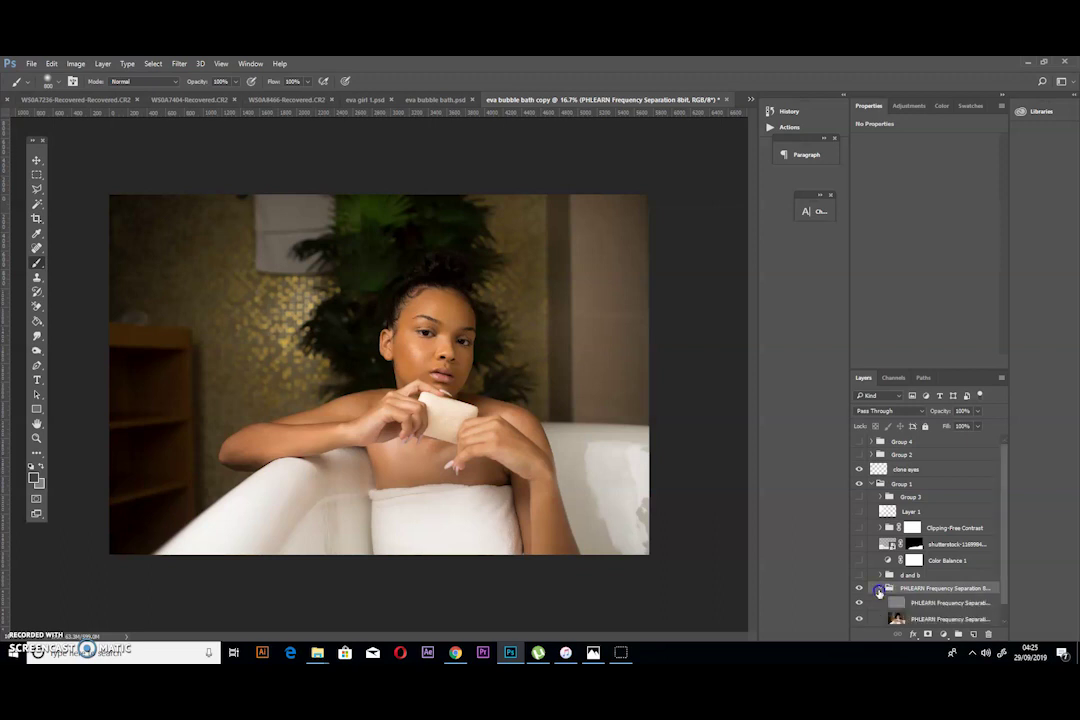
{"action": "left_click", "coordinate": [879, 589]}
{"action": "left_click", "coordinate": [861, 592]}
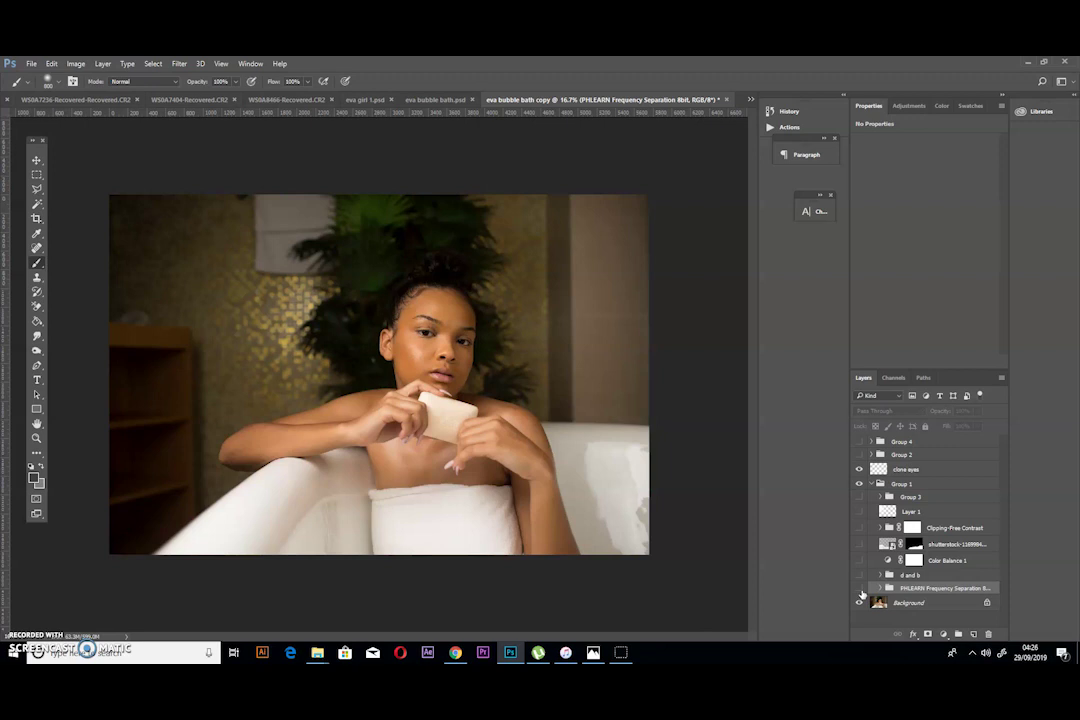
{"action": "left_click", "coordinate": [859, 588]}
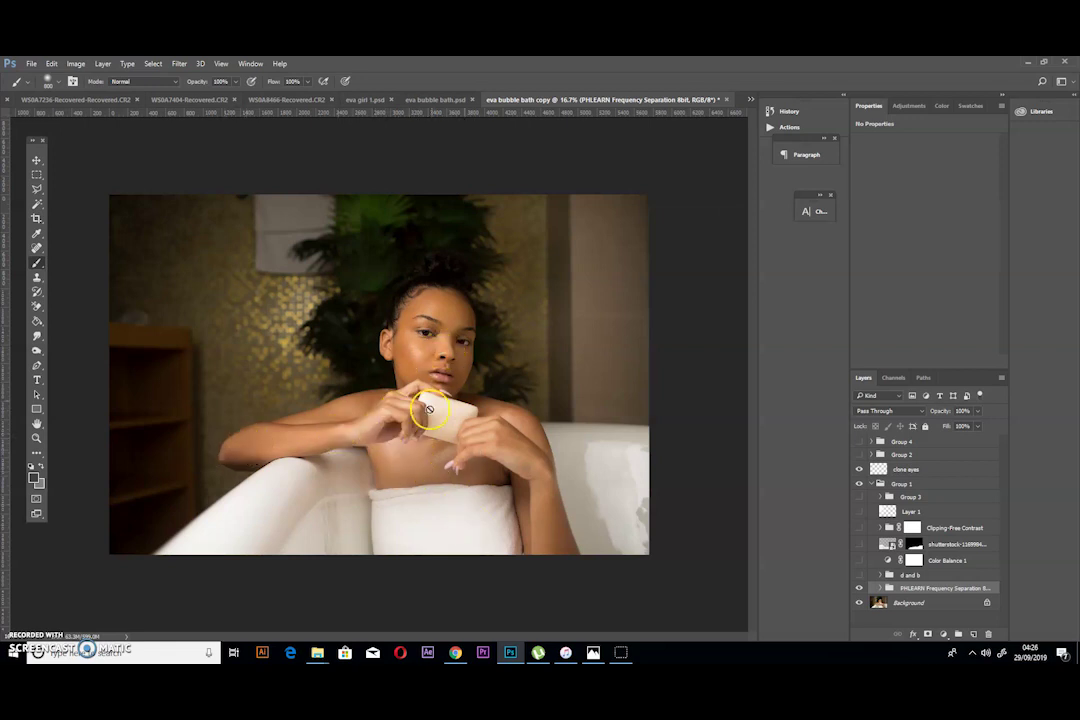
Look through the recorded retouching actions and check the frequency separation's before and after once more.
{"action": "left_click", "coordinate": [784, 127]}
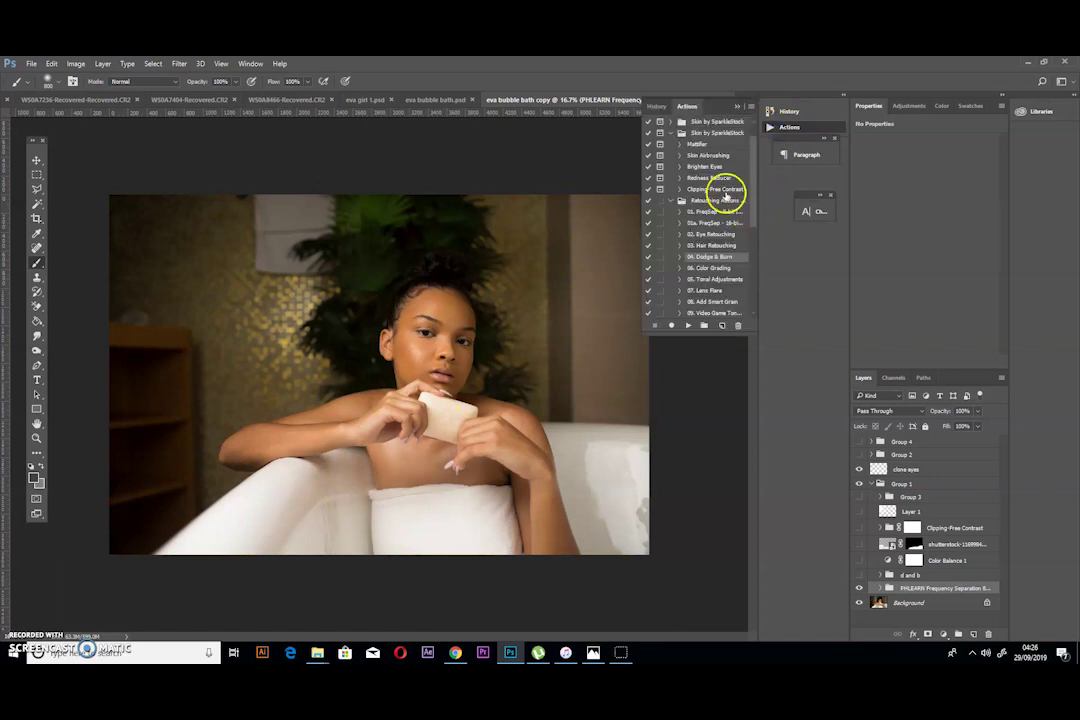
{"action": "scroll", "coordinate": [705, 255], "scroll_direction": "down", "scroll_amount": 1}
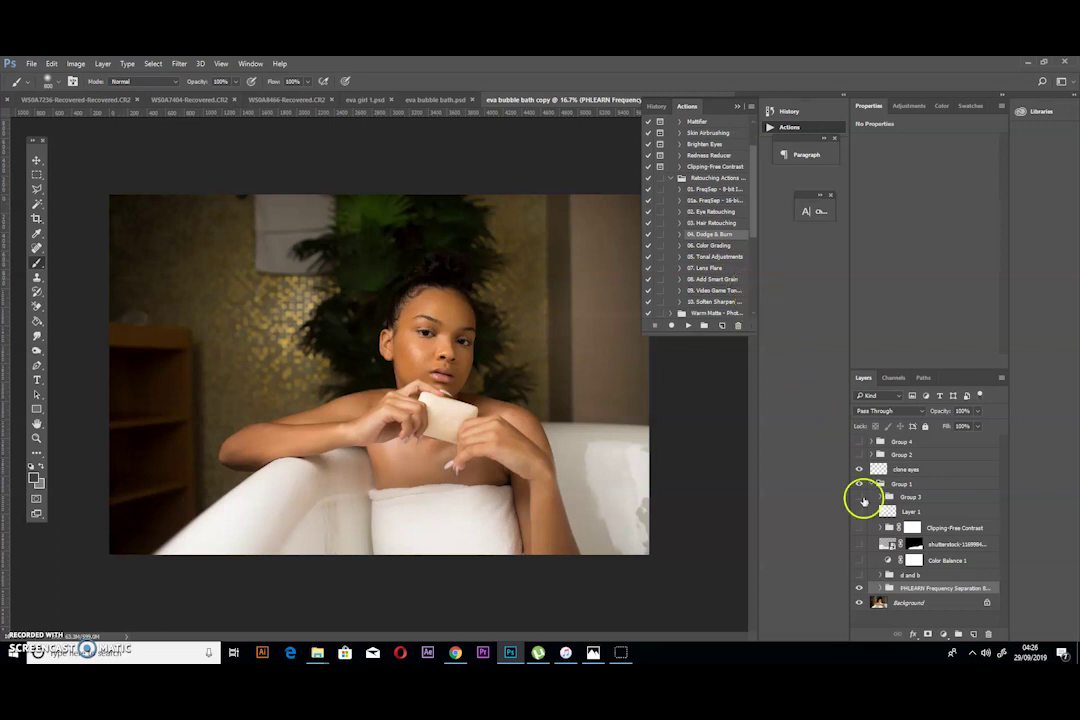
{"action": "left_click", "coordinate": [856, 588]}
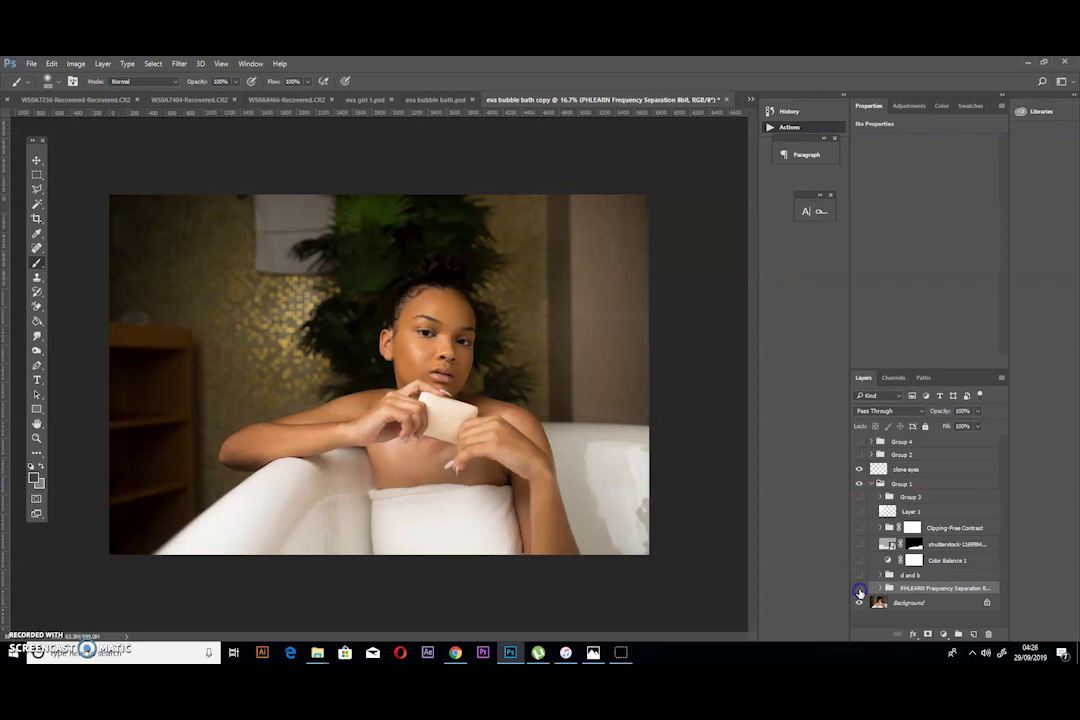
{"action": "left_click", "coordinate": [858, 589]}
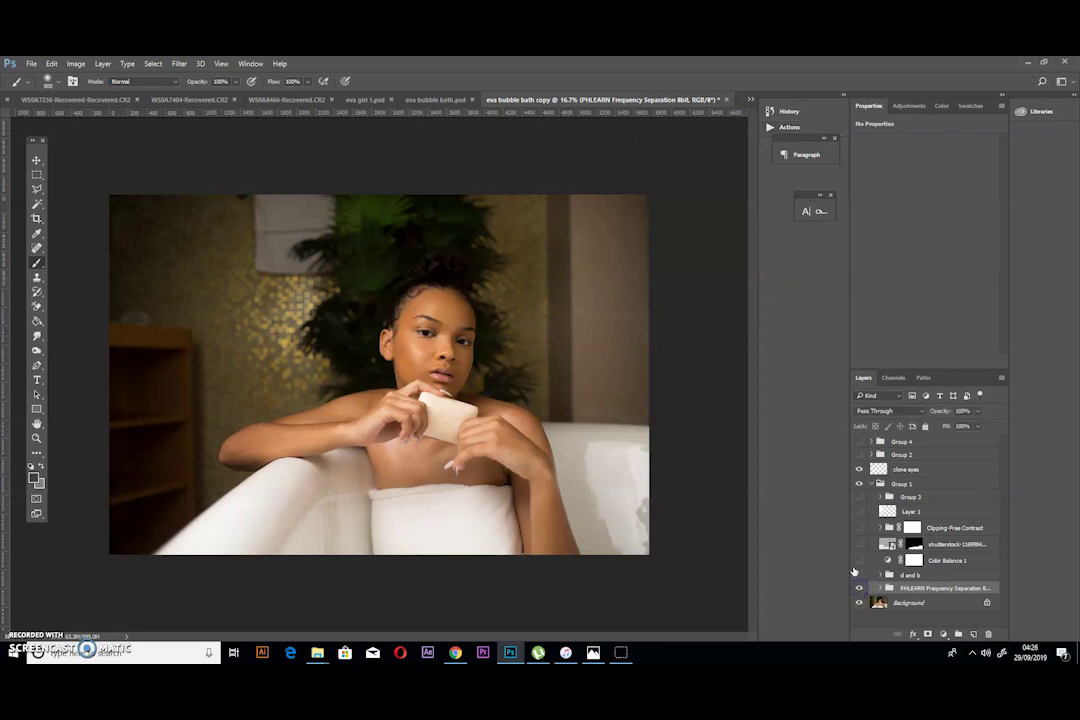
Make the d and b group visible and select it.
{"action": "left_click_drag", "start_coordinate": [857, 577], "coordinate": [882, 577]}
{"action": "left_click", "coordinate": [881, 577]}
{"action": "left_click", "coordinate": [882, 576]}
{"action": "left_click", "coordinate": [910, 577]}
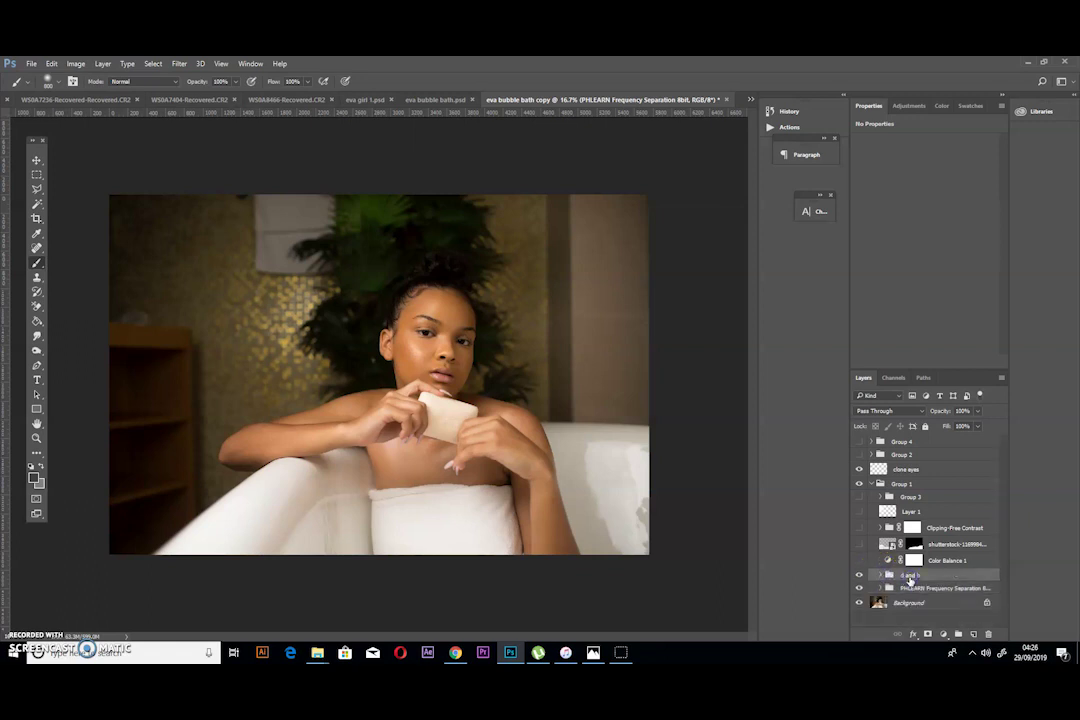
Run the 04. Dodge & Burn retouching action to add Dodging and Burning layers above the d and b group.
{"action": "left_click", "coordinate": [779, 129]}
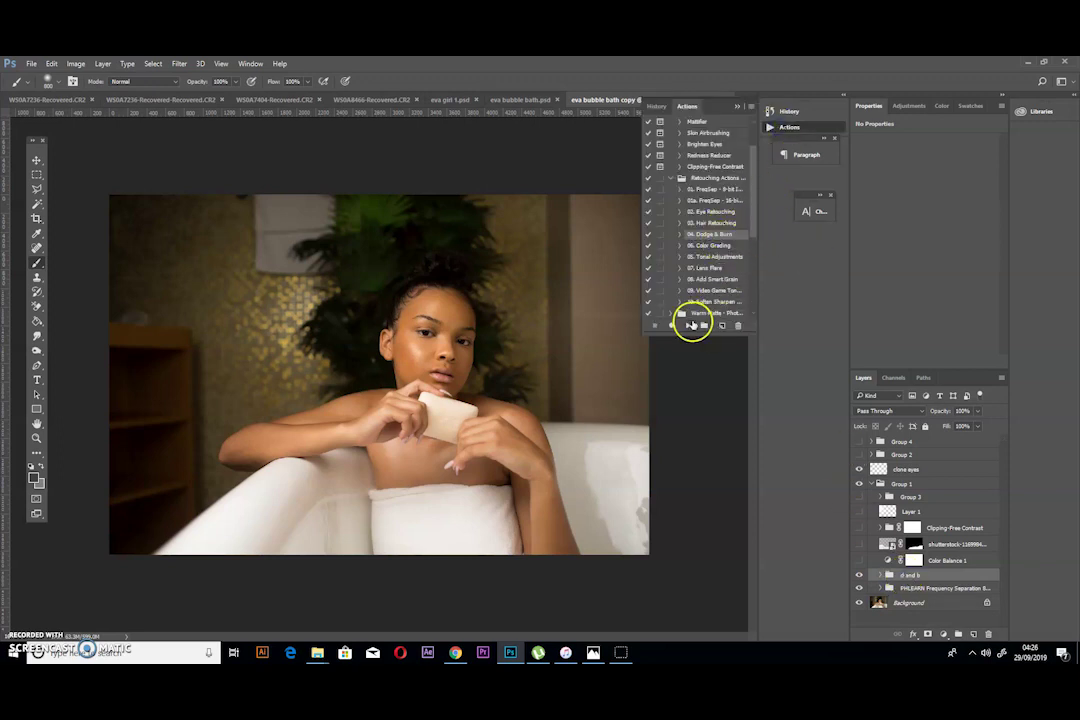
{"action": "left_click", "coordinate": [689, 325]}
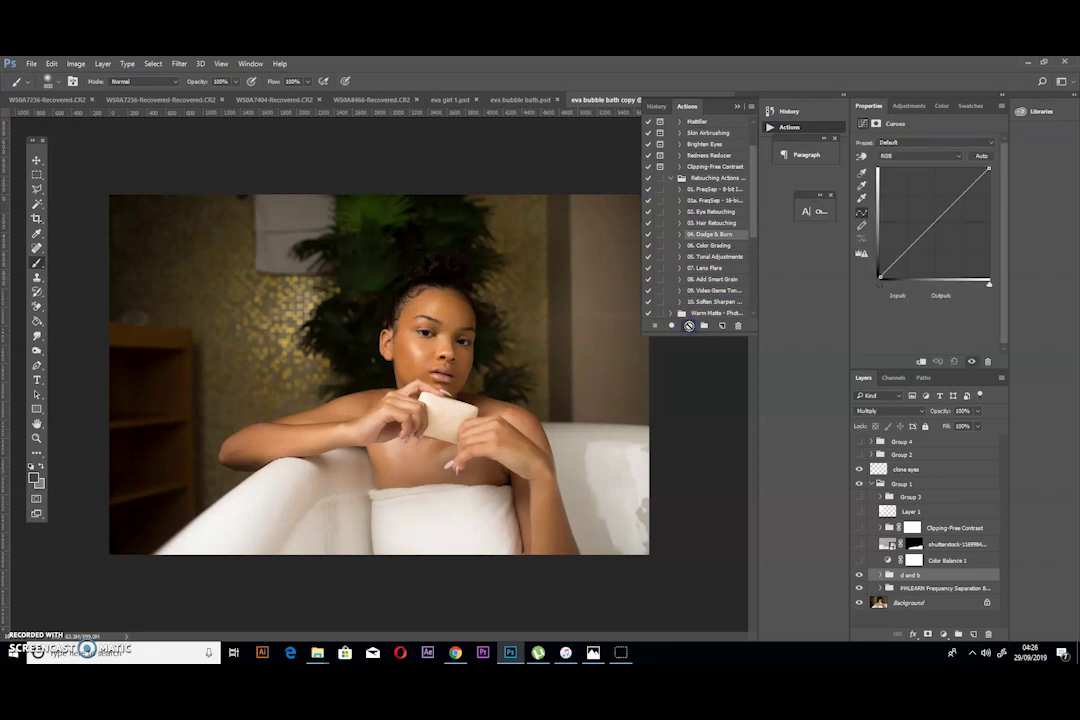
{"action": "left_click", "coordinate": [914, 578]}
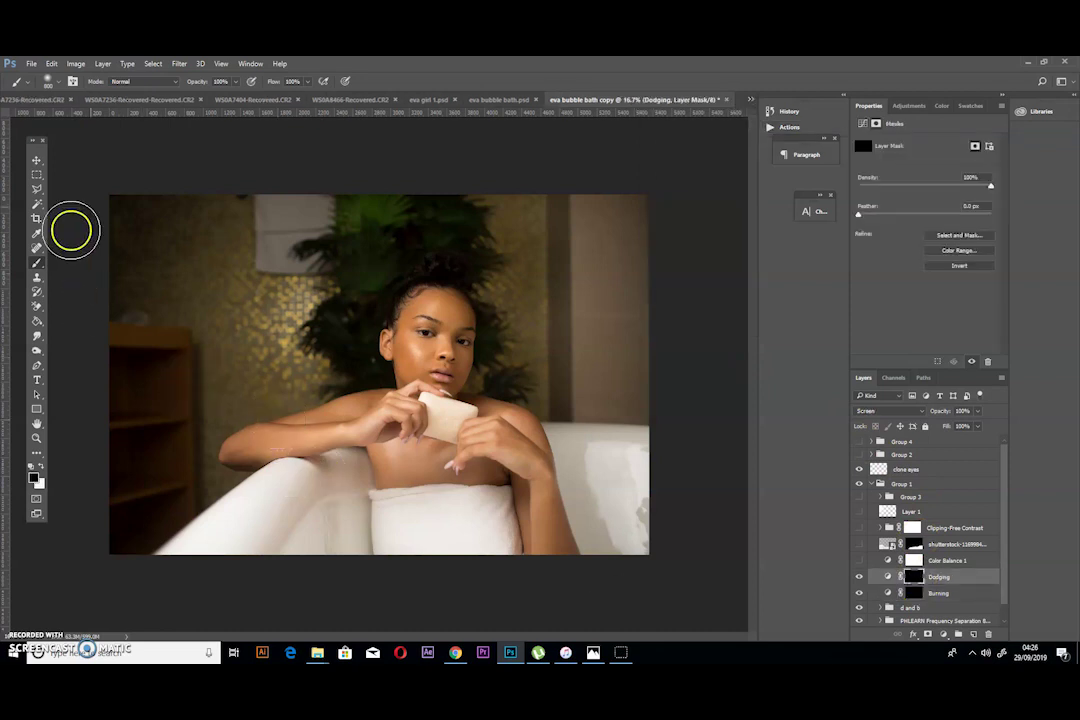
Set the Brush flow to 3% and the foreground colour to white for painting on the Dodging layer mask.
{"action": "left_click", "coordinate": [265, 82]}
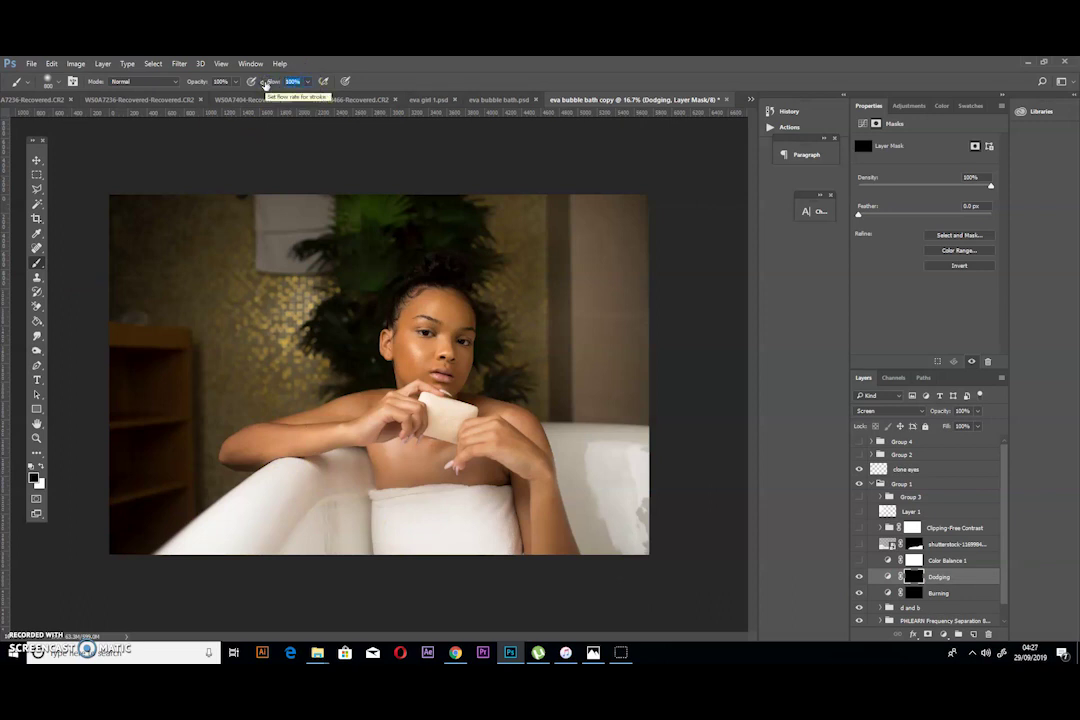
{"action": "type", "text": "1"}
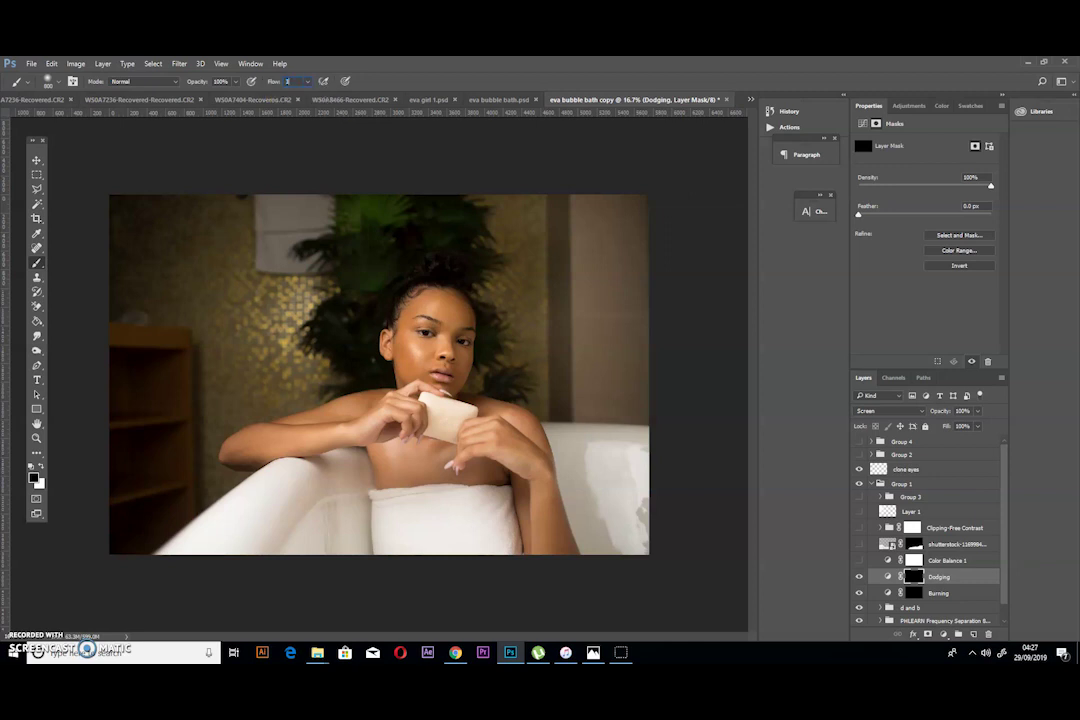
{"action": "key", "text": "Return"}
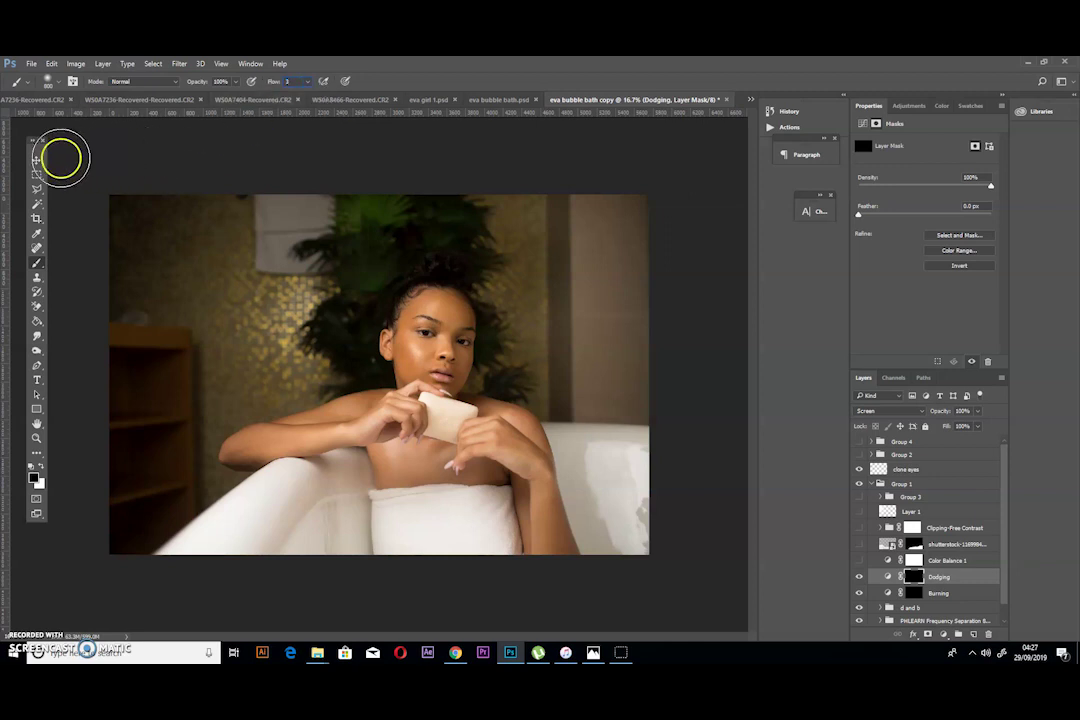
{"action": "left_click", "coordinate": [36, 161]}
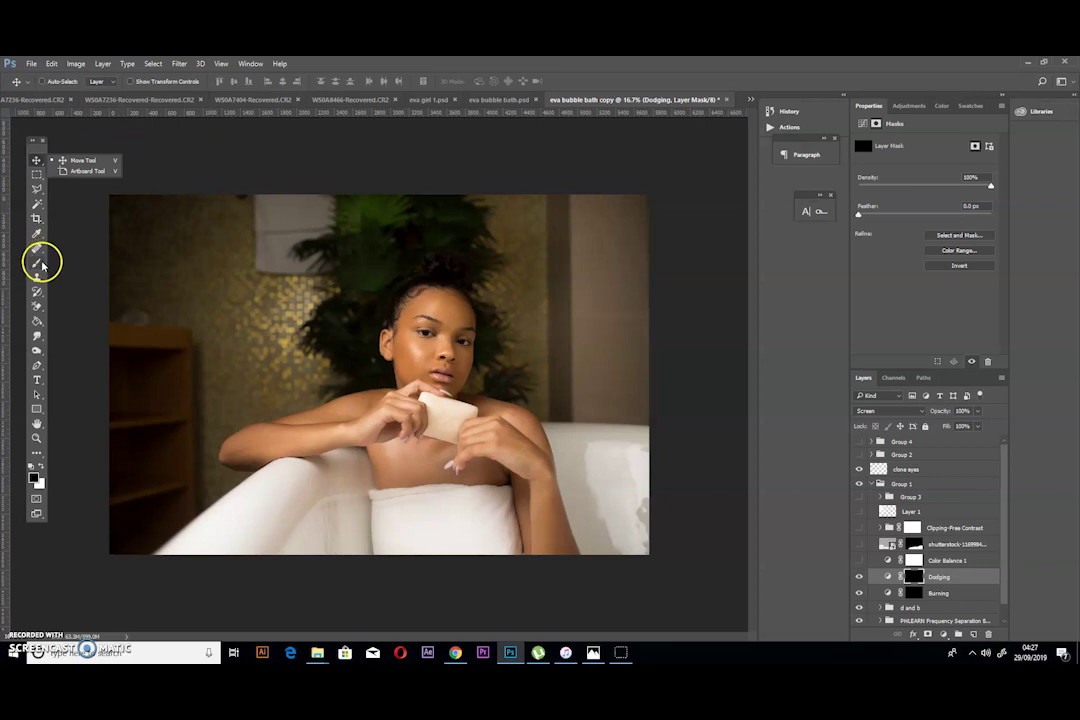
{"action": "left_click", "coordinate": [37, 263]}
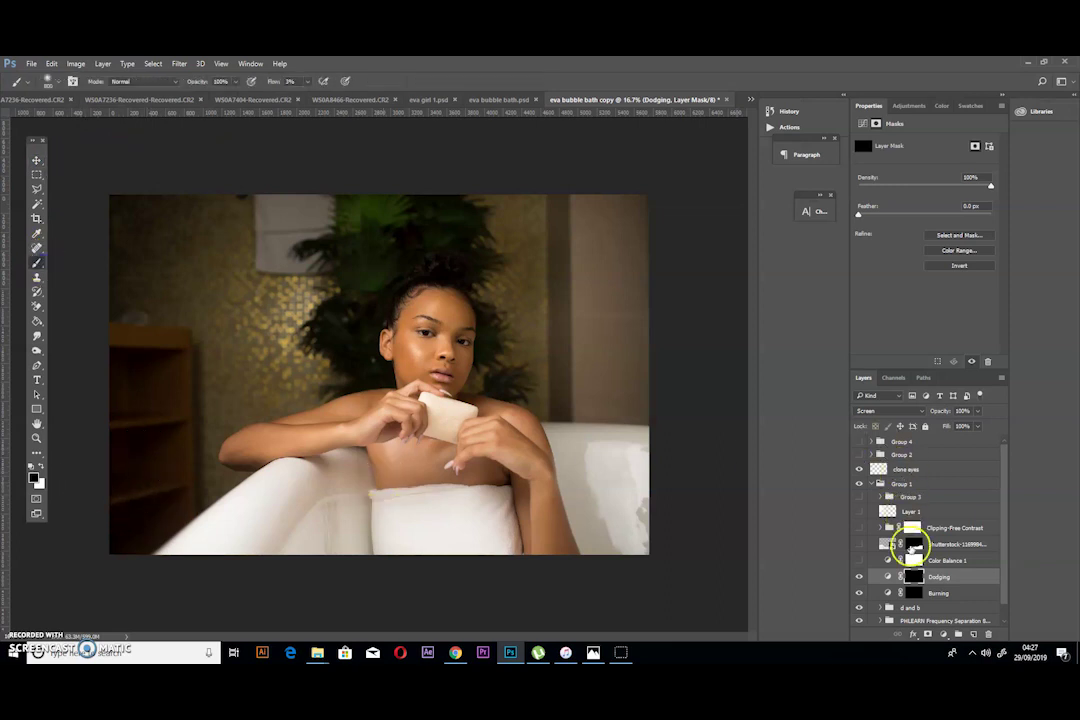
{"action": "left_click", "coordinate": [42, 465]}
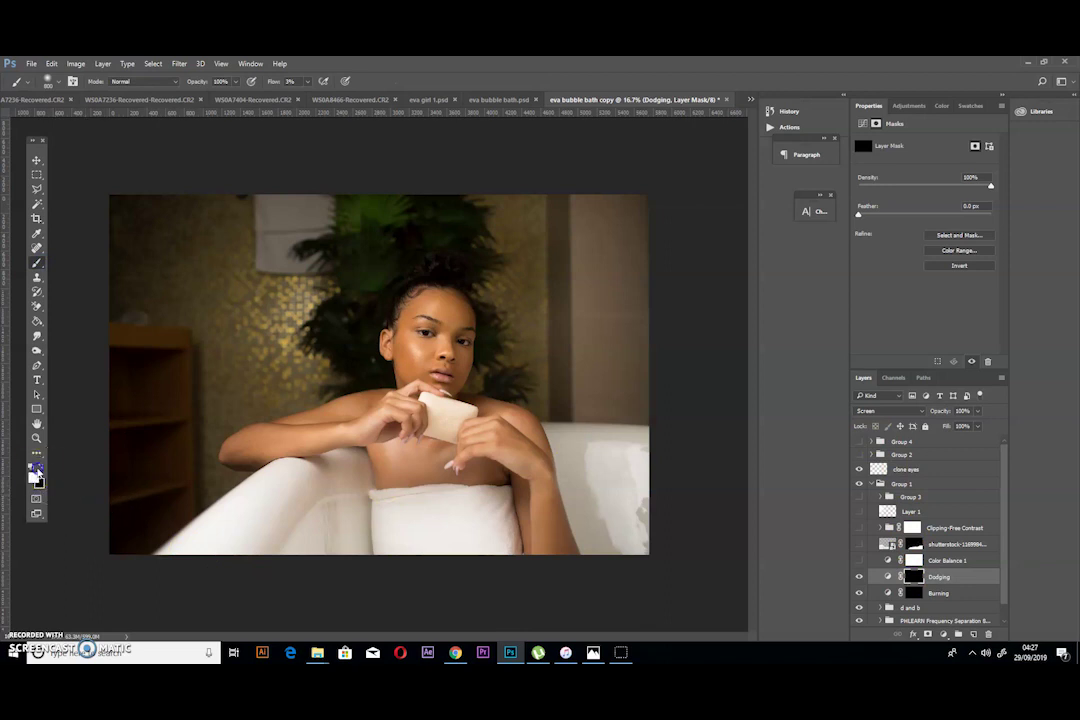
{"action": "left_click_drag", "start_coordinate": [293, 416], "coordinate": [294, 416]}
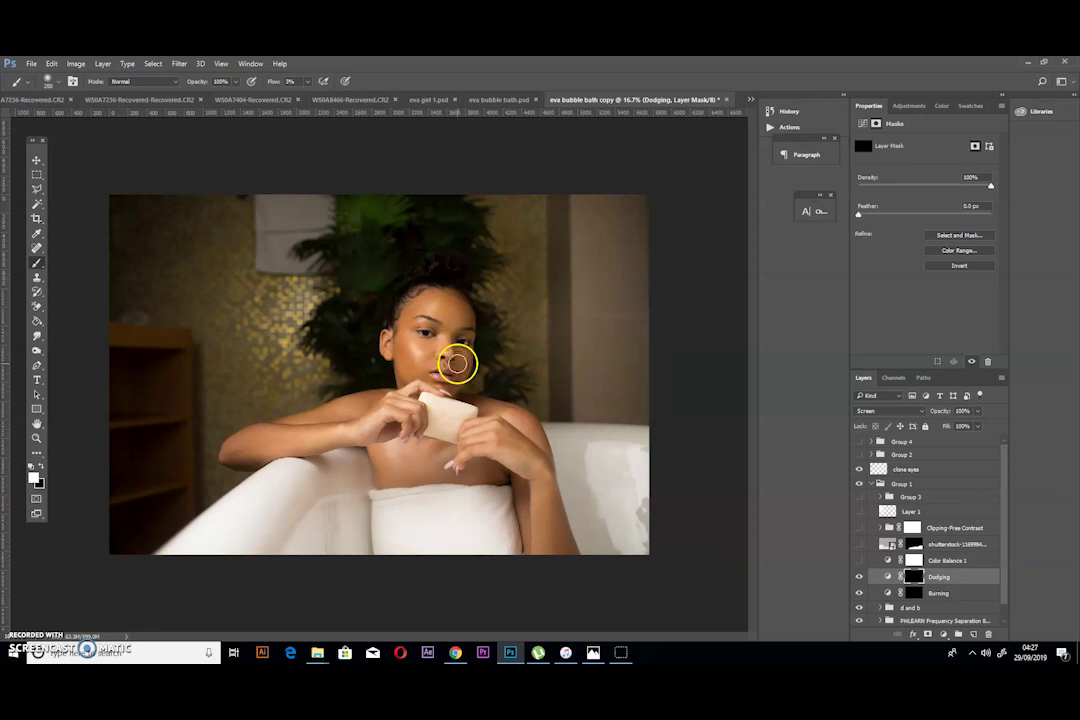
Hide the existing d and b group beneath the Burning layer.
{"action": "left_click", "coordinate": [859, 621]}
{"action": "left_click", "coordinate": [859, 593]}
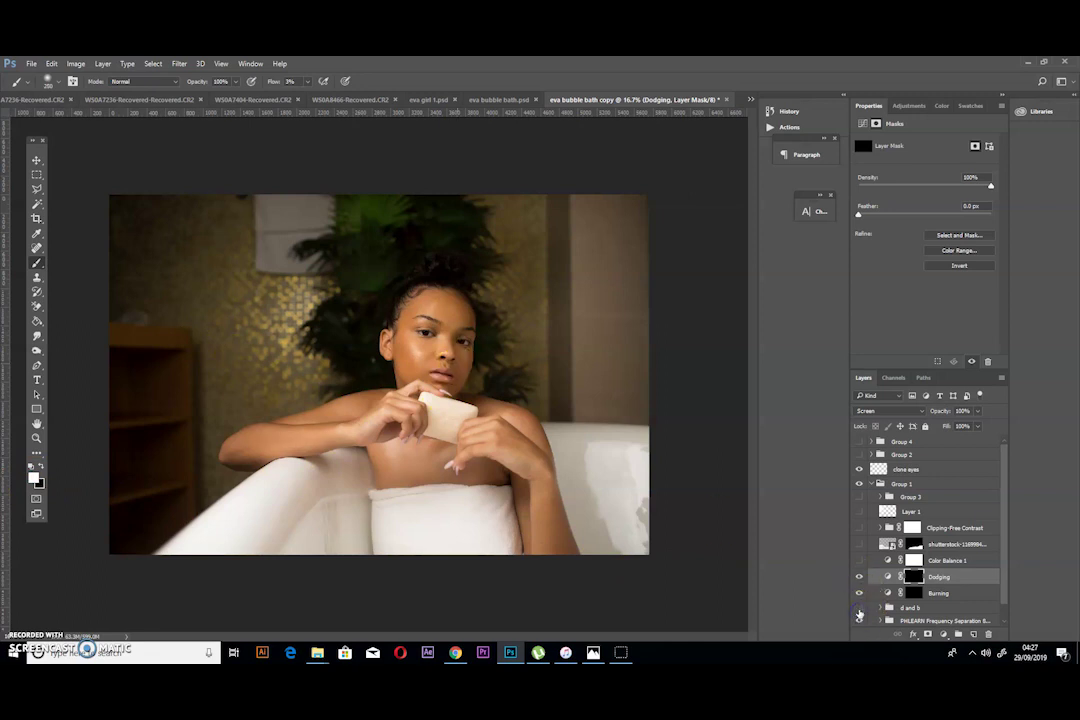
Add a Black & White adjustment layer above Dodging, with Reds at -24 and Yellows at 16.
{"action": "left_click", "coordinate": [945, 634]}
{"action": "left_click", "coordinate": [976, 524]}
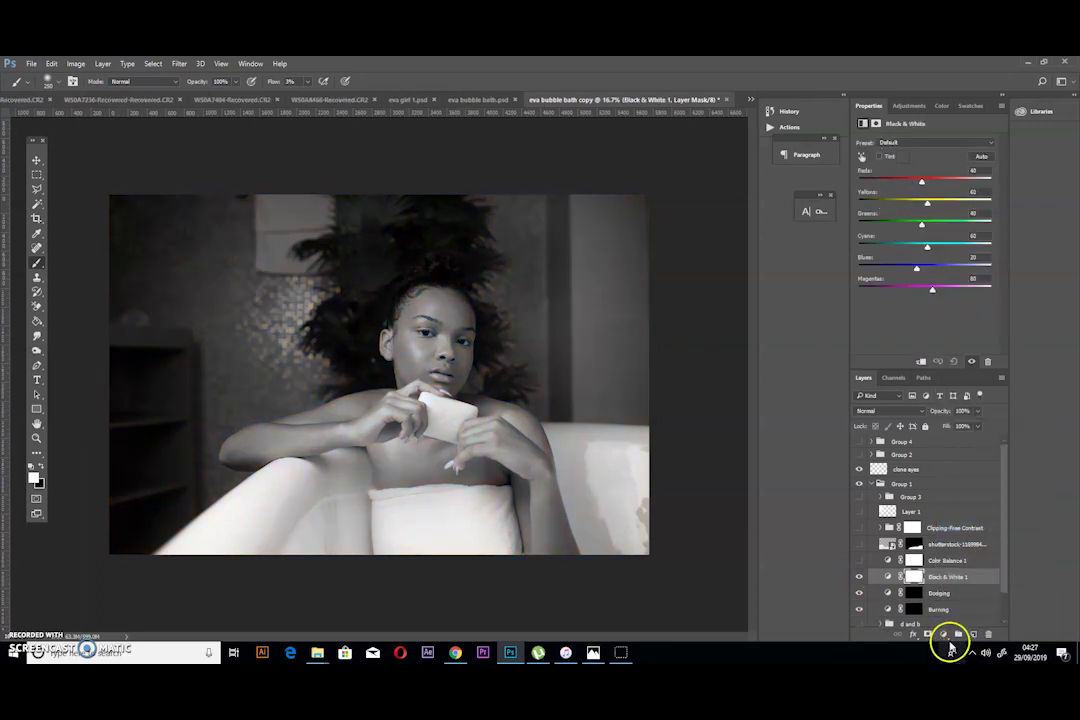
{"action": "left_click", "coordinate": [906, 182]}
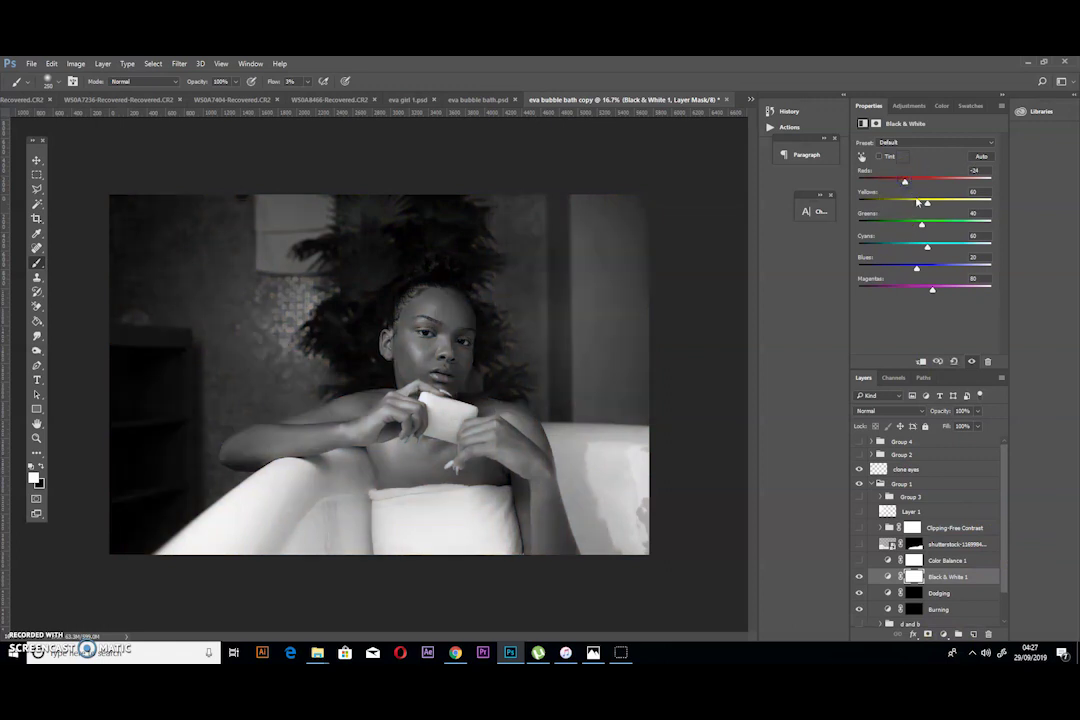
{"action": "left_click", "coordinate": [917, 202]}
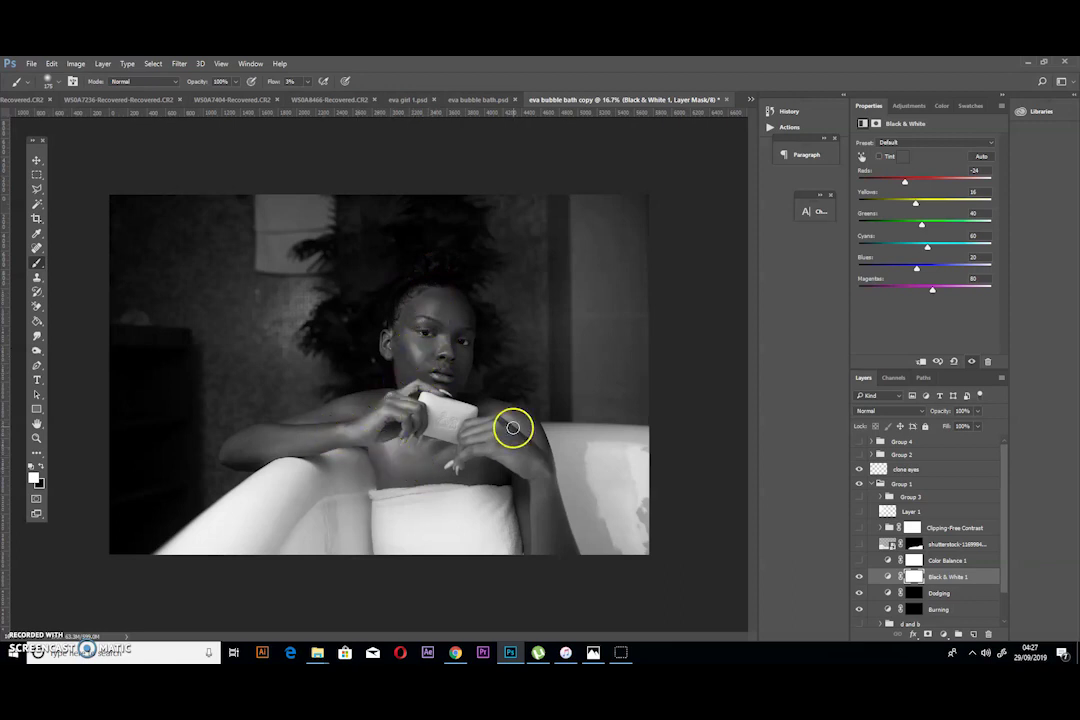
Paint white over the highlights on the forehead, cheek, chest and hand on the Dodging layer mask.
{"action": "left_click", "coordinate": [432, 309]}
{"action": "mouse_move", "coordinate": [432, 309]}
{"action": "left_mouse_down"}
{"action": "mouse_move", "coordinate": [421, 299]}
{"action": "mouse_move", "coordinate": [436, 307]}
{"action": "mouse_move", "coordinate": [415, 318]}
{"action": "left_mouse_up"}
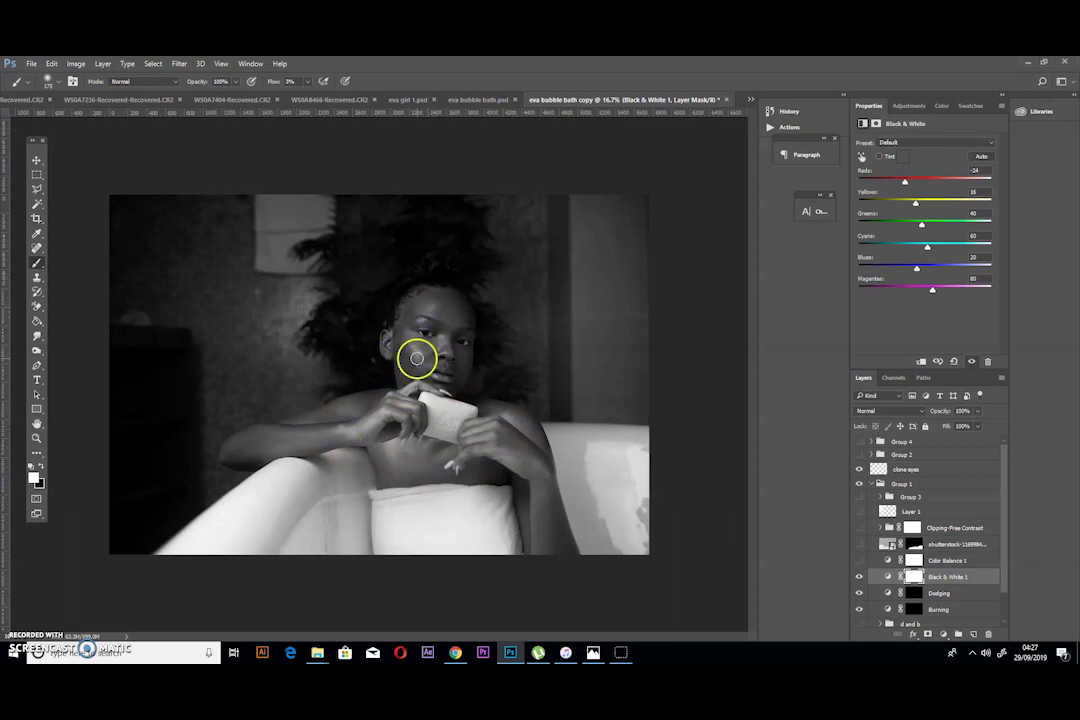
{"action": "key", "text": "alt+bracketleft"}
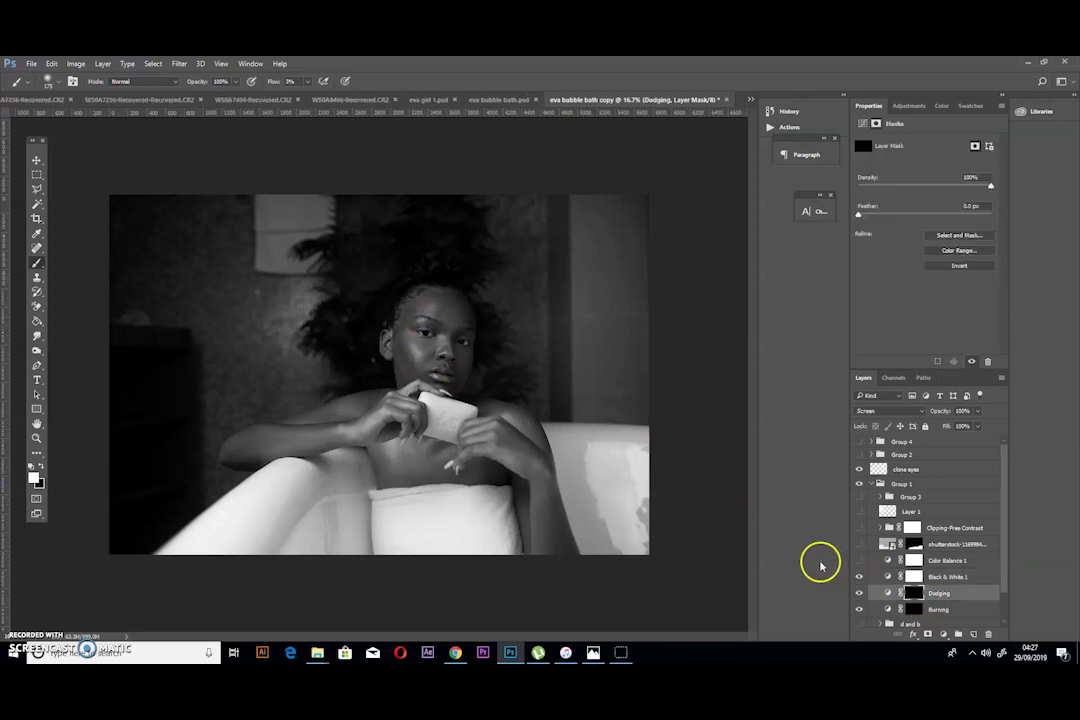
{"action": "mouse_move", "coordinate": [434, 306]}
{"action": "left_mouse_down"}
{"action": "mouse_move", "coordinate": [424, 309]}
{"action": "mouse_move", "coordinate": [434, 296]}
{"action": "mouse_move", "coordinate": [415, 312]}
{"action": "mouse_move", "coordinate": [428, 335]}
{"action": "mouse_move", "coordinate": [412, 350]}
{"action": "left_mouse_up"}
{"action": "mouse_move", "coordinate": [362, 431]}
{"action": "left_mouse_down"}
{"action": "mouse_move", "coordinate": [231, 443]}
{"action": "mouse_move", "coordinate": [348, 439]}
{"action": "mouse_move", "coordinate": [396, 454]}
{"action": "left_mouse_up"}
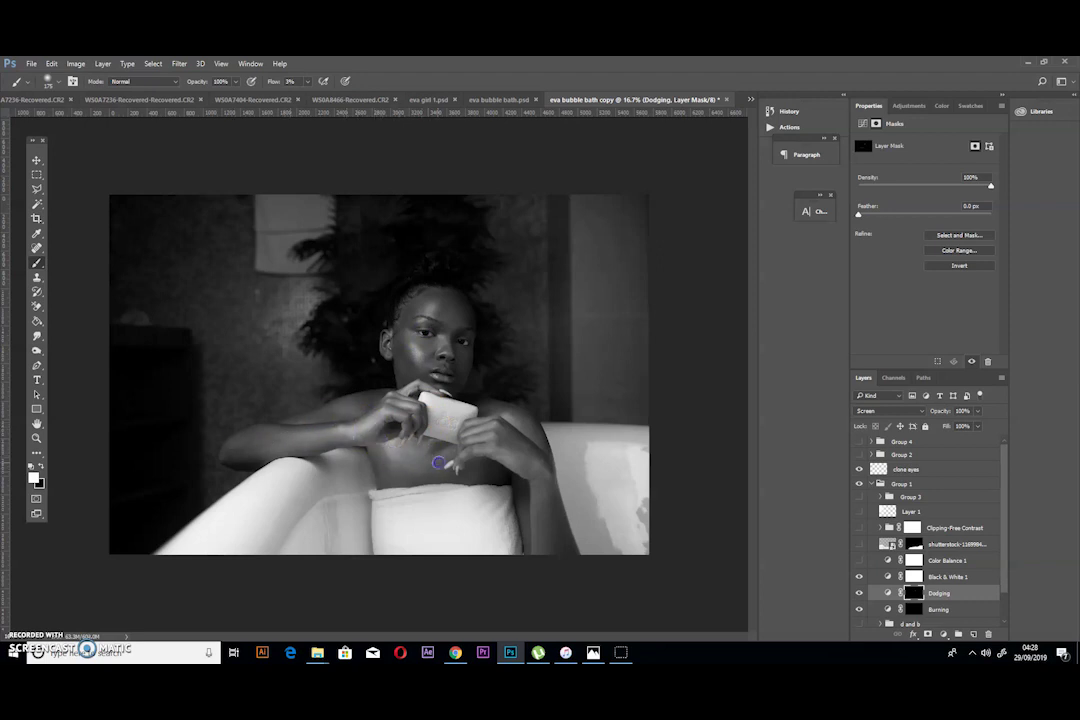
{"action": "mouse_move", "coordinate": [529, 426]}
{"action": "left_mouse_down"}
{"action": "mouse_move", "coordinate": [492, 415]}
{"action": "mouse_move", "coordinate": [489, 398]}
{"action": "mouse_move", "coordinate": [494, 422]}
{"action": "left_mouse_up"}
Hide the Black & White 1 layer and toggle the Dodging layer's visibility to compare the dodged skin before and after.
{"action": "mouse_move", "coordinate": [745, 556]}
{"action": "left_mouse_down"}
{"action": "mouse_move", "coordinate": [859, 600]}
{"action": "mouse_move", "coordinate": [859, 611]}
{"action": "left_mouse_up"}
{"action": "left_click", "coordinate": [859, 577]}
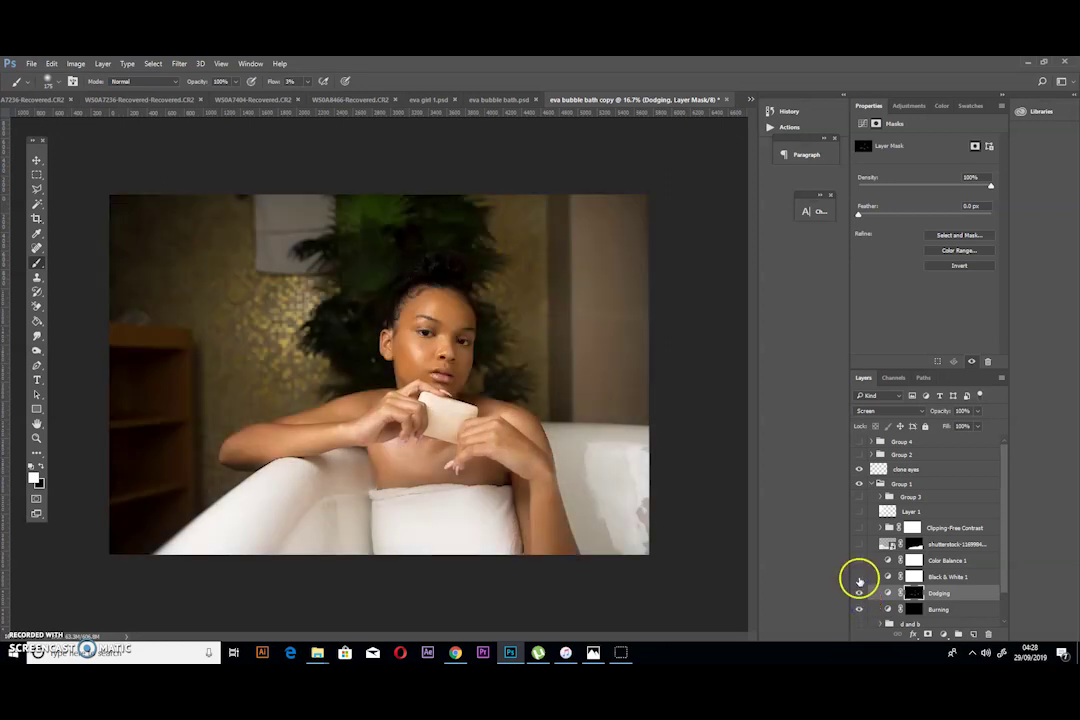
{"action": "left_click", "coordinate": [859, 593]}
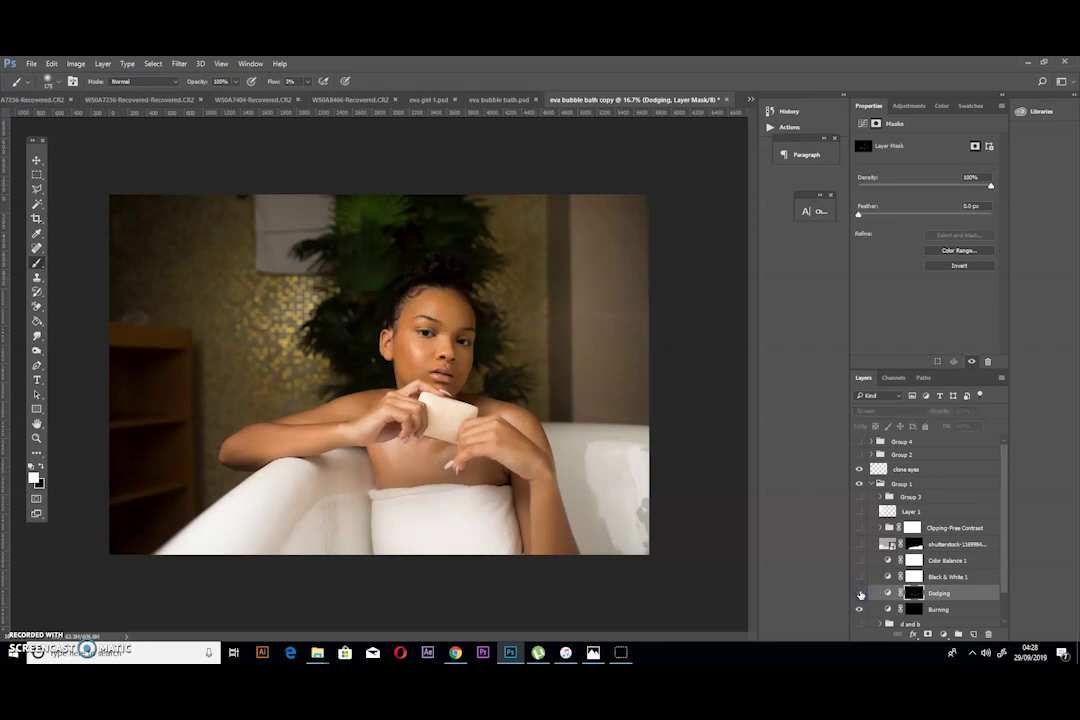
{"action": "left_click", "coordinate": [860, 594]}
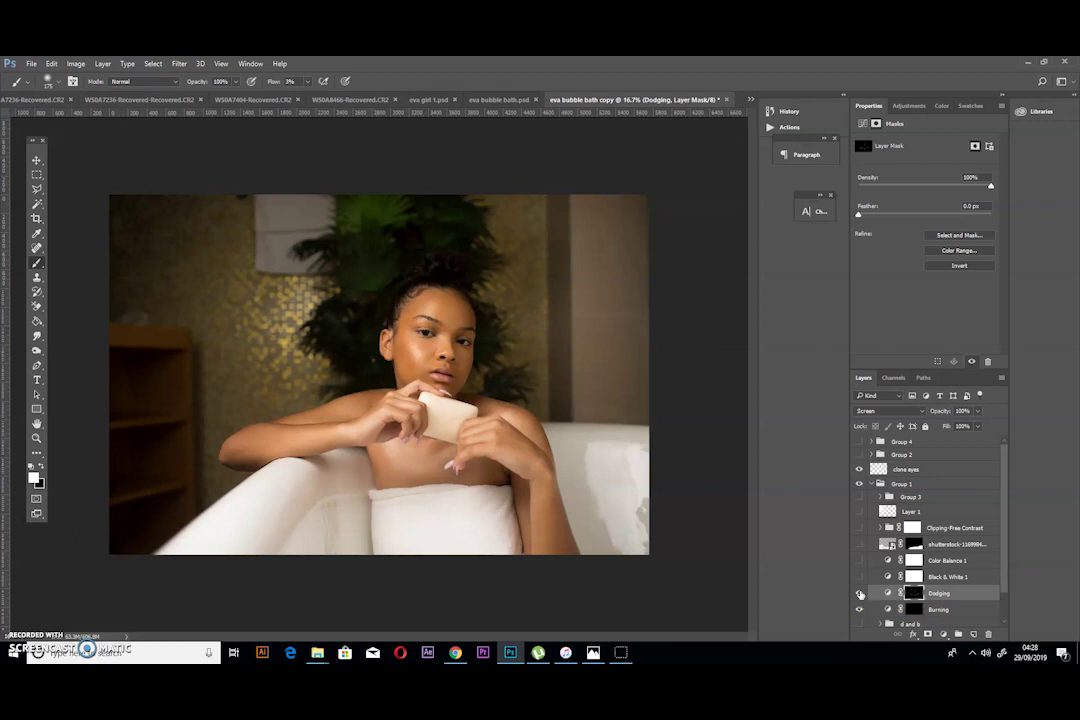
Hide the new Dodging and Burning layers, show the d and b group instead and check its contents.
{"action": "left_click", "coordinate": [859, 594]}
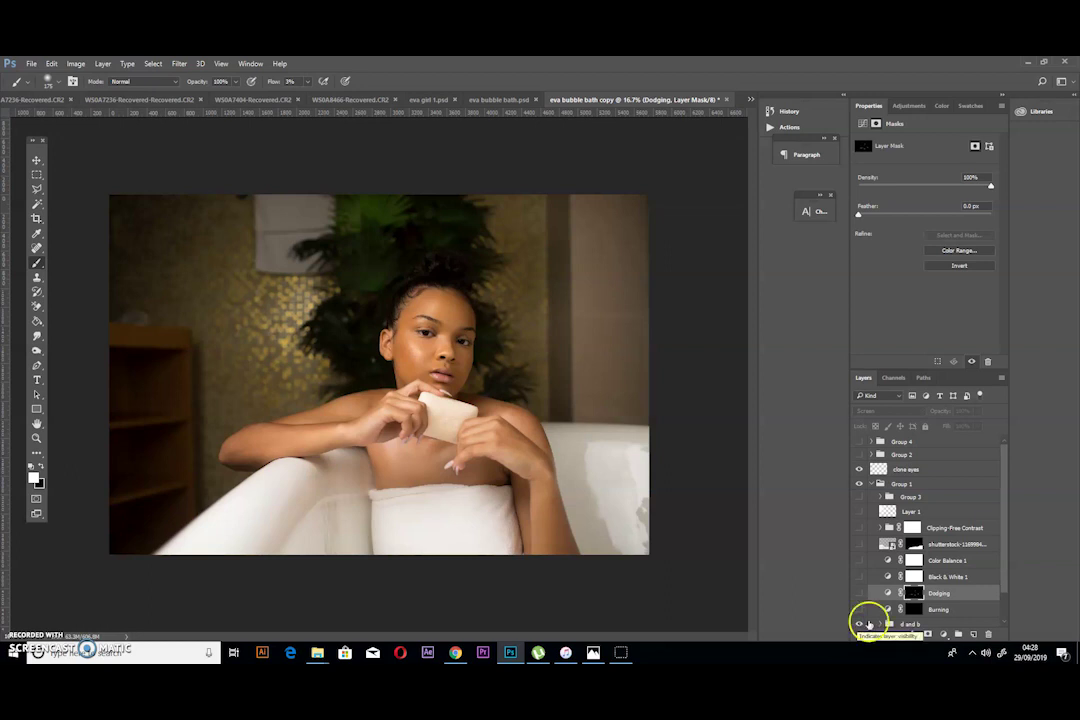
{"action": "scroll", "coordinate": [916, 605], "scroll_direction": "down", "scroll_amount": 1}
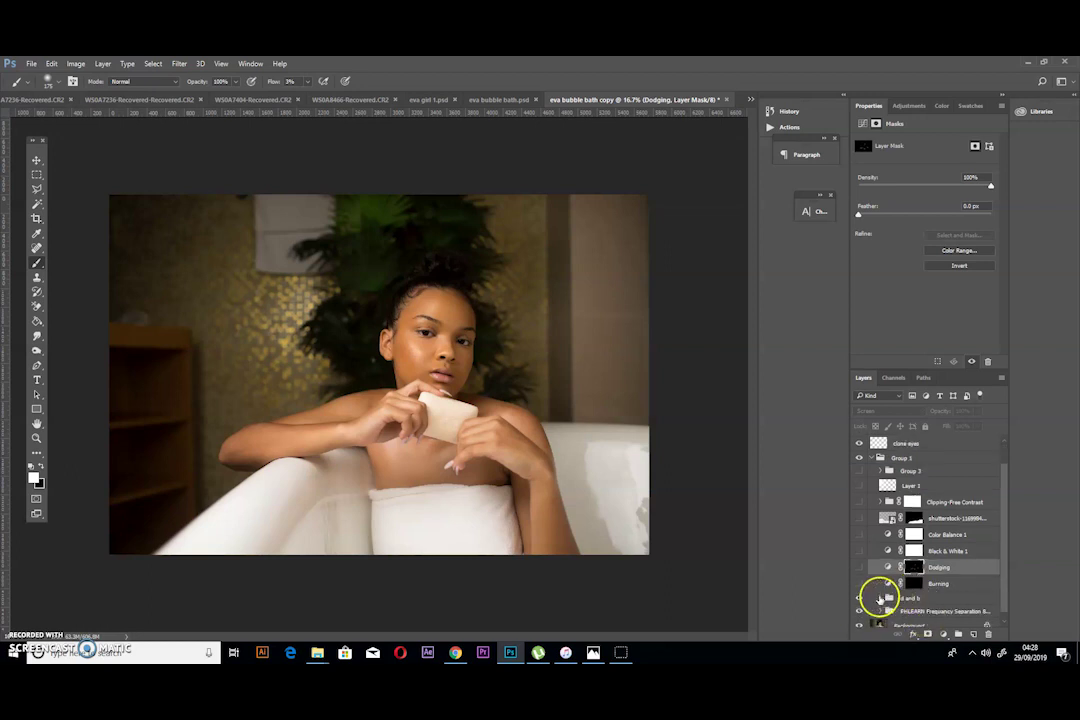
{"action": "left_click", "coordinate": [881, 598]}
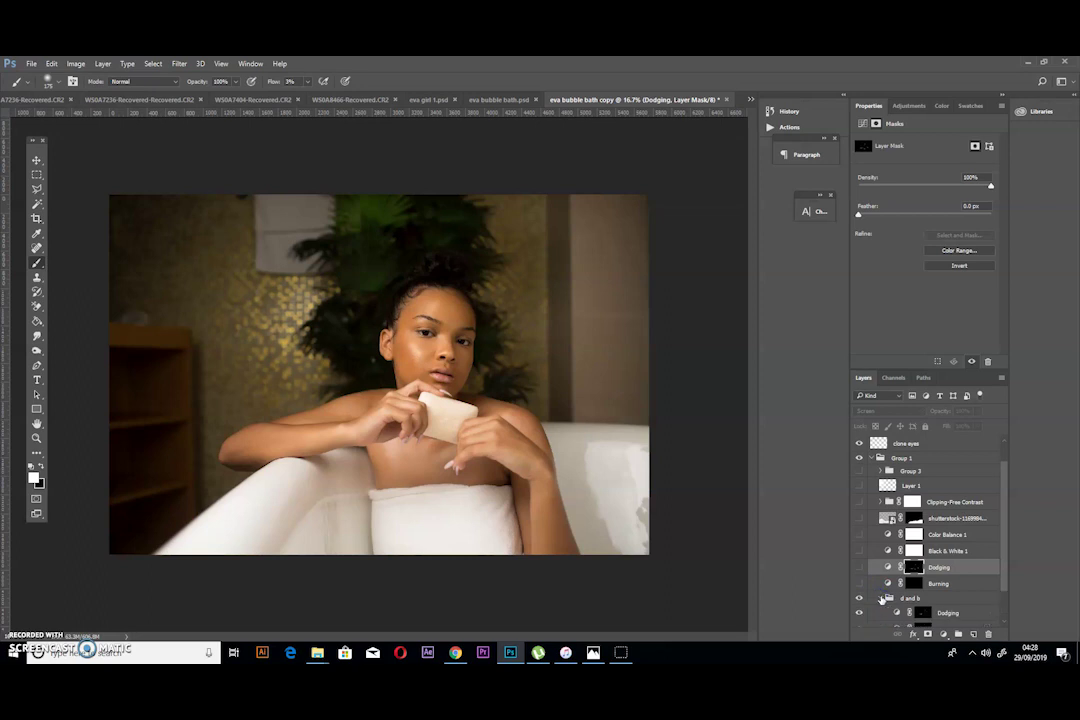
{"action": "left_click", "coordinate": [881, 598]}
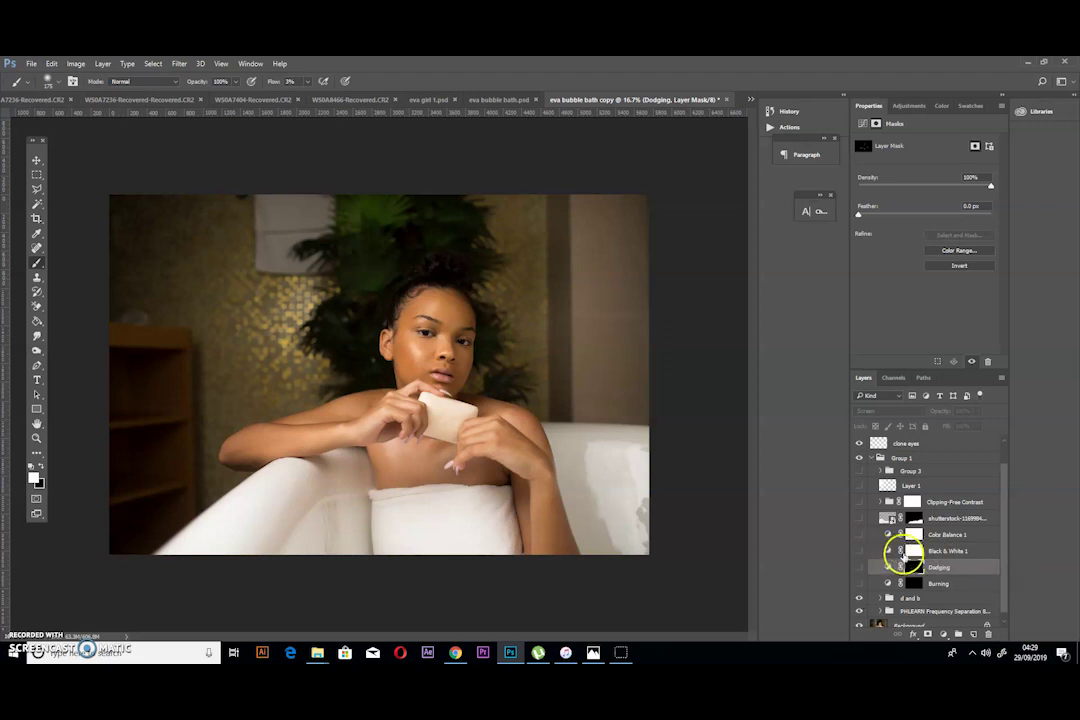
Delete the Black & White 1 layer and the new Dodging and Burning layers above the d and b group.
{"action": "left_click", "coordinate": [955, 551]}
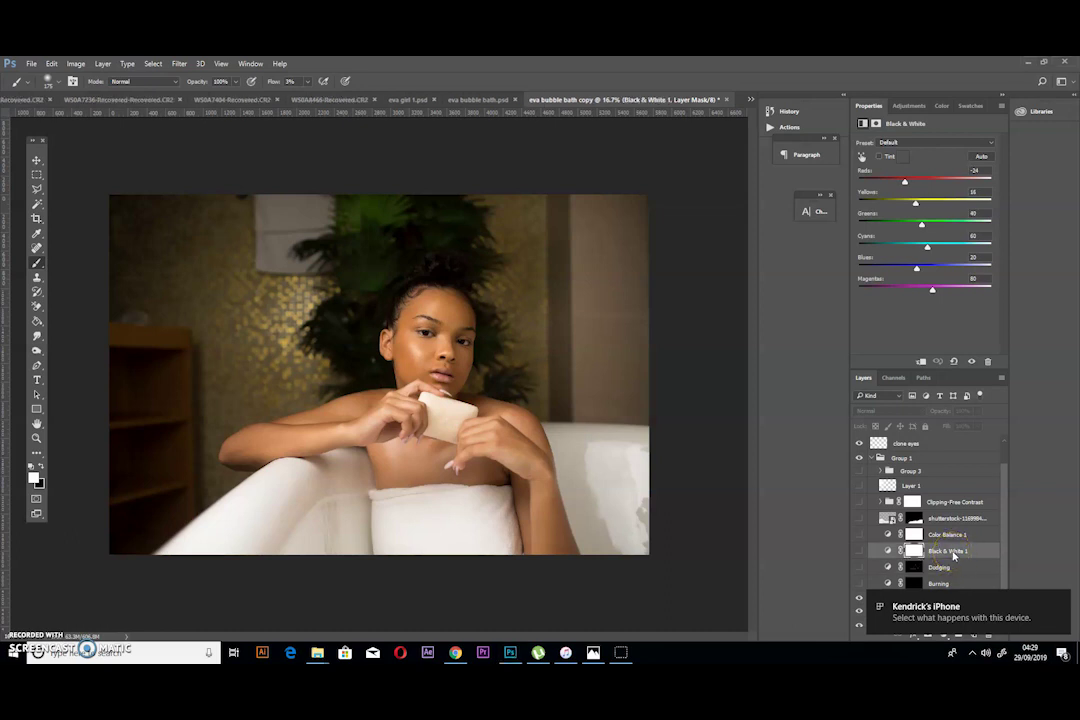
{"action": "left_click", "coordinate": [953, 556]}
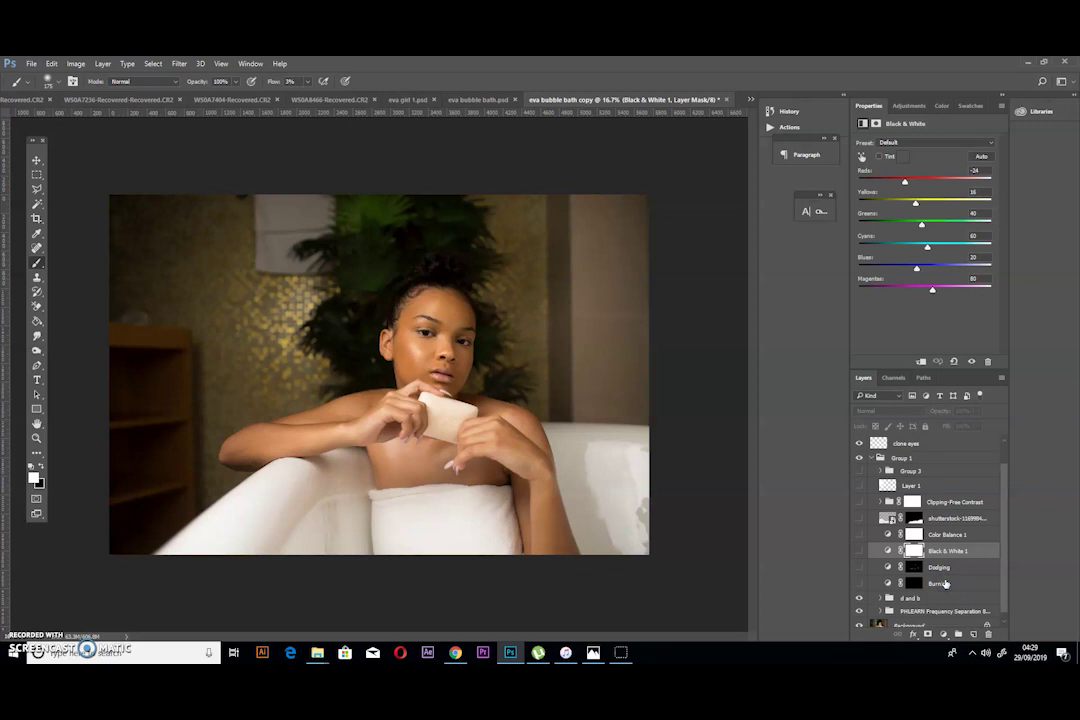
{"action": "left_click", "coordinate": [944, 583], "text": "shift"}
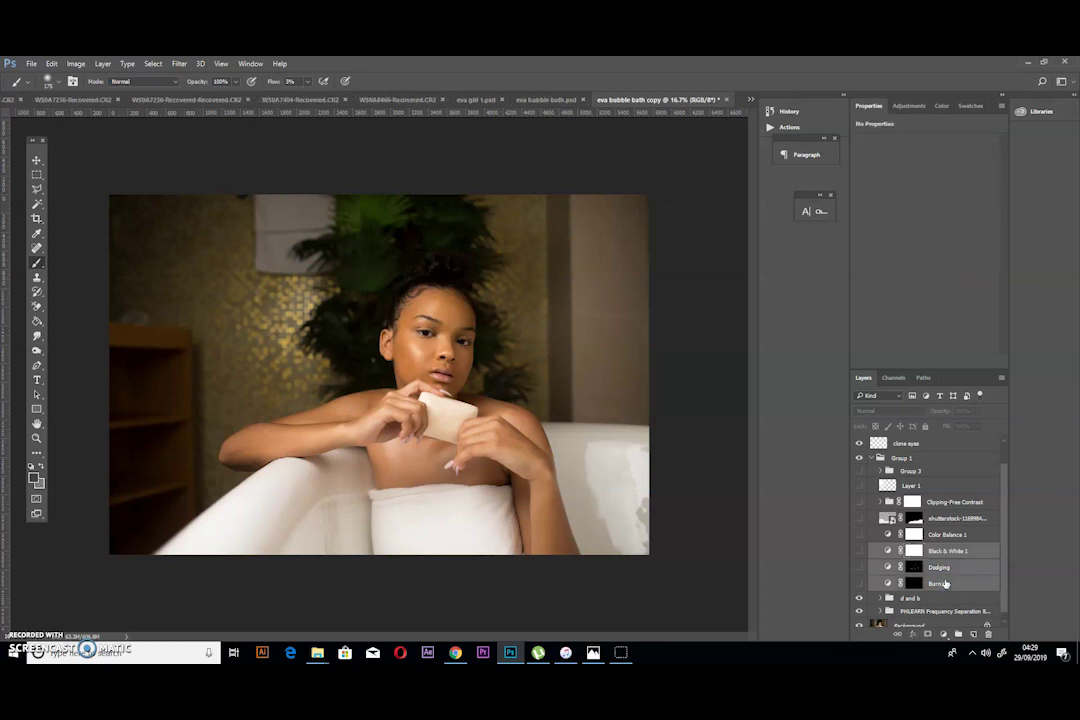
{"action": "key", "text": "Delete"}
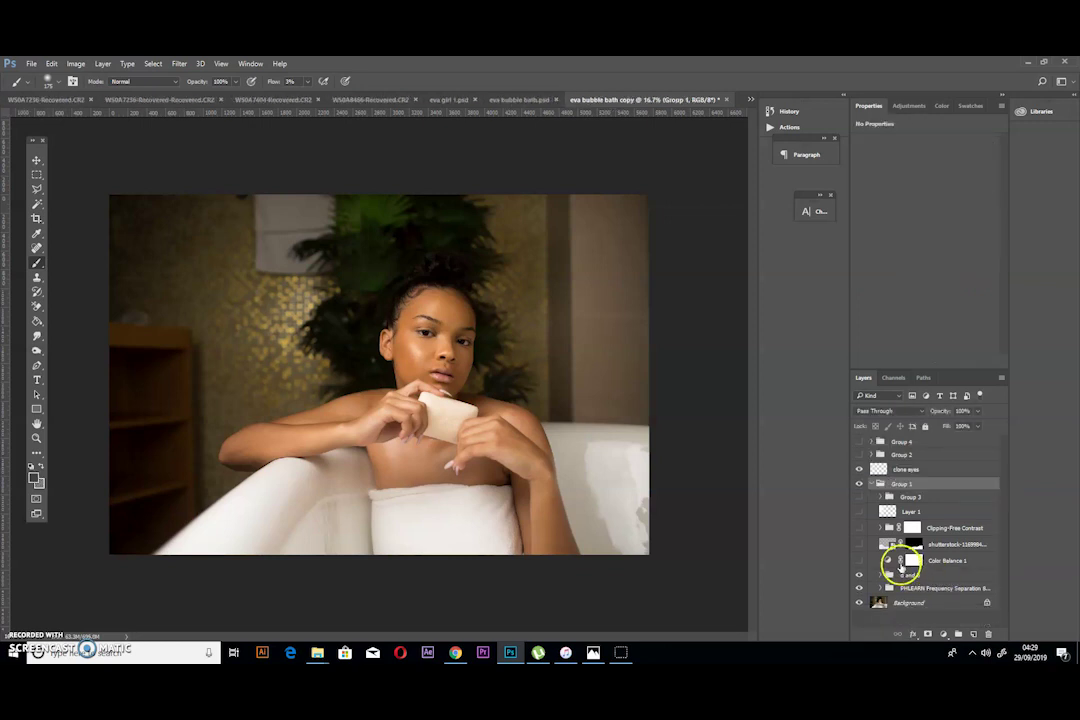
Show the Color Balance 1 layer and add a second, hidden Color Balance adjustment layer above it.
{"action": "left_click", "coordinate": [958, 567]}
{"action": "left_click", "coordinate": [860, 562]}
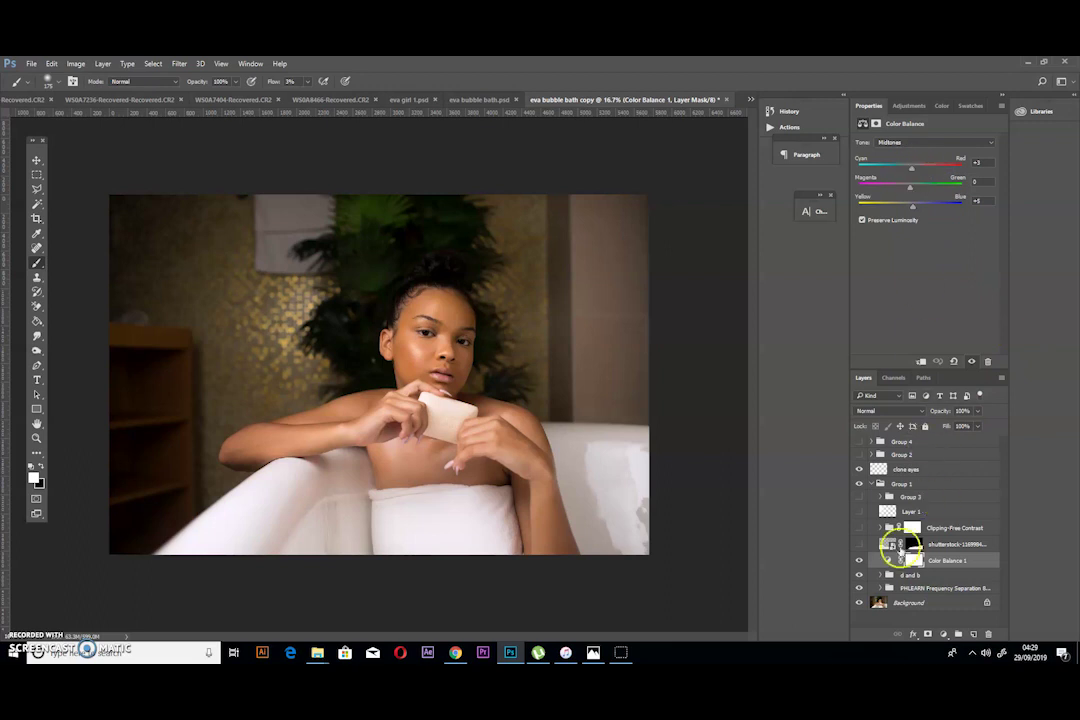
{"action": "left_click", "coordinate": [941, 634]}
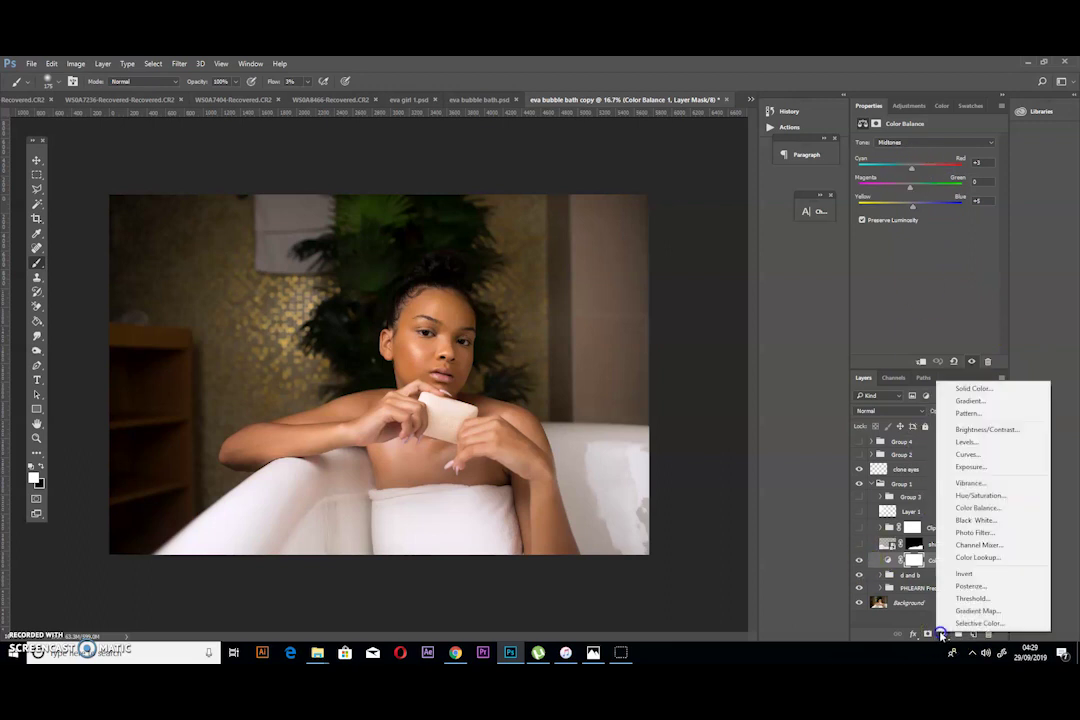
{"action": "left_click", "coordinate": [988, 508]}
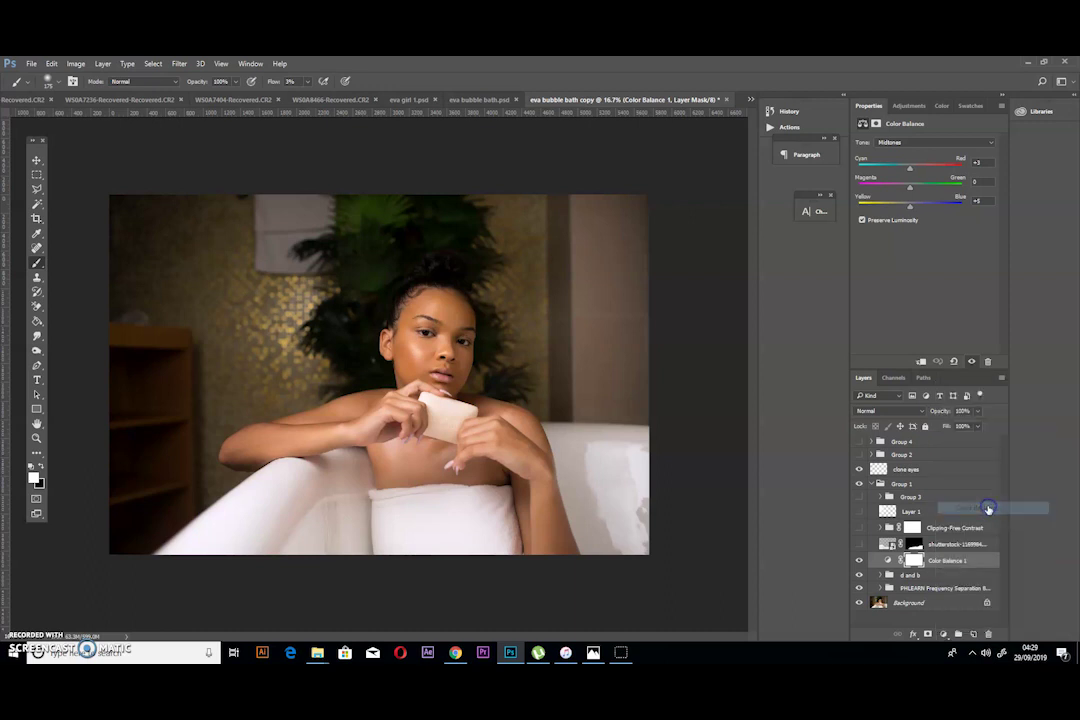
{"action": "left_click", "coordinate": [859, 560]}
Review the Color Balance 1 settings for the midtones, highlights and shadows.
{"action": "left_click", "coordinate": [911, 577]}
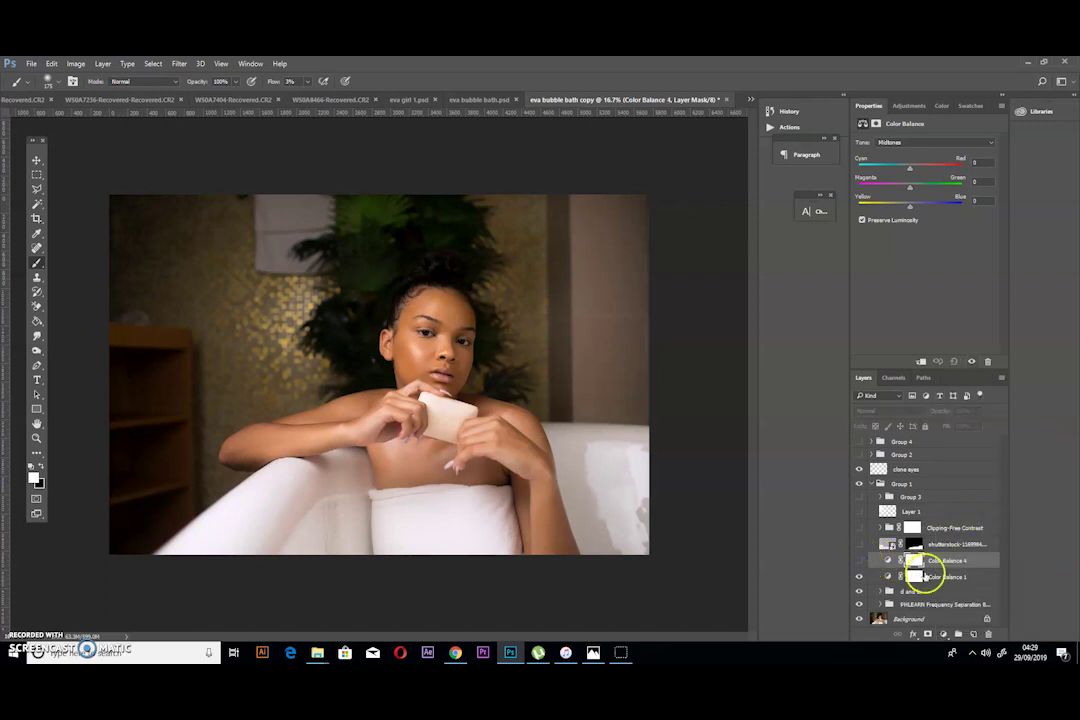
{"action": "left_click", "coordinate": [910, 182]}
{"action": "left_click", "coordinate": [911, 206]}
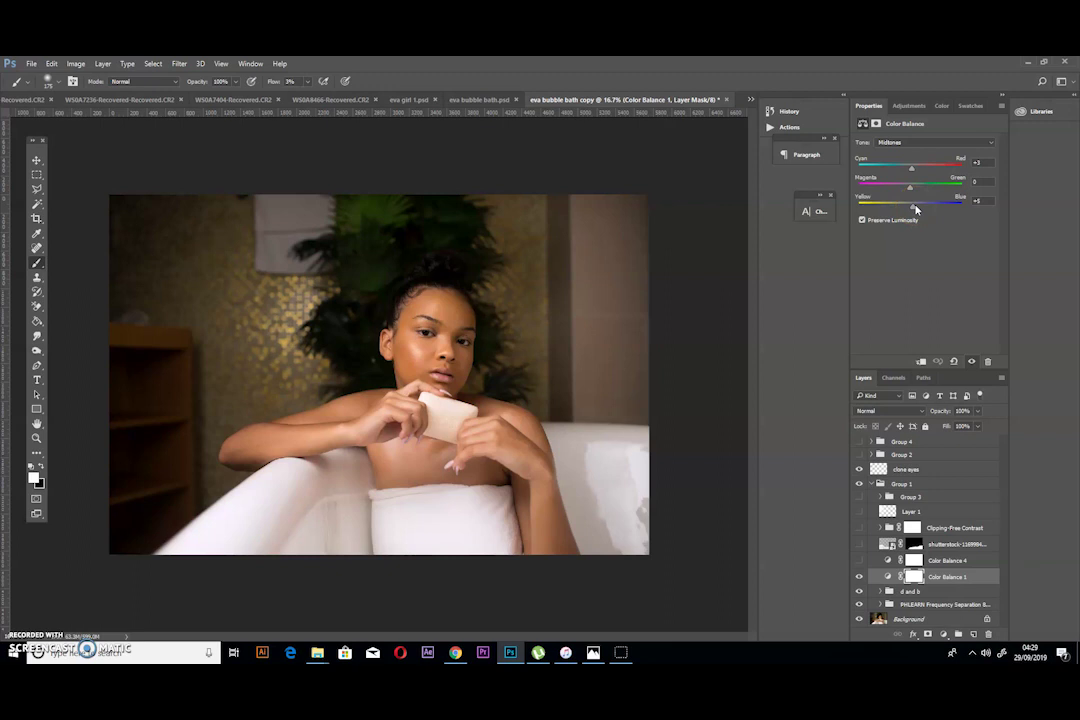
{"action": "left_click", "coordinate": [907, 145]}
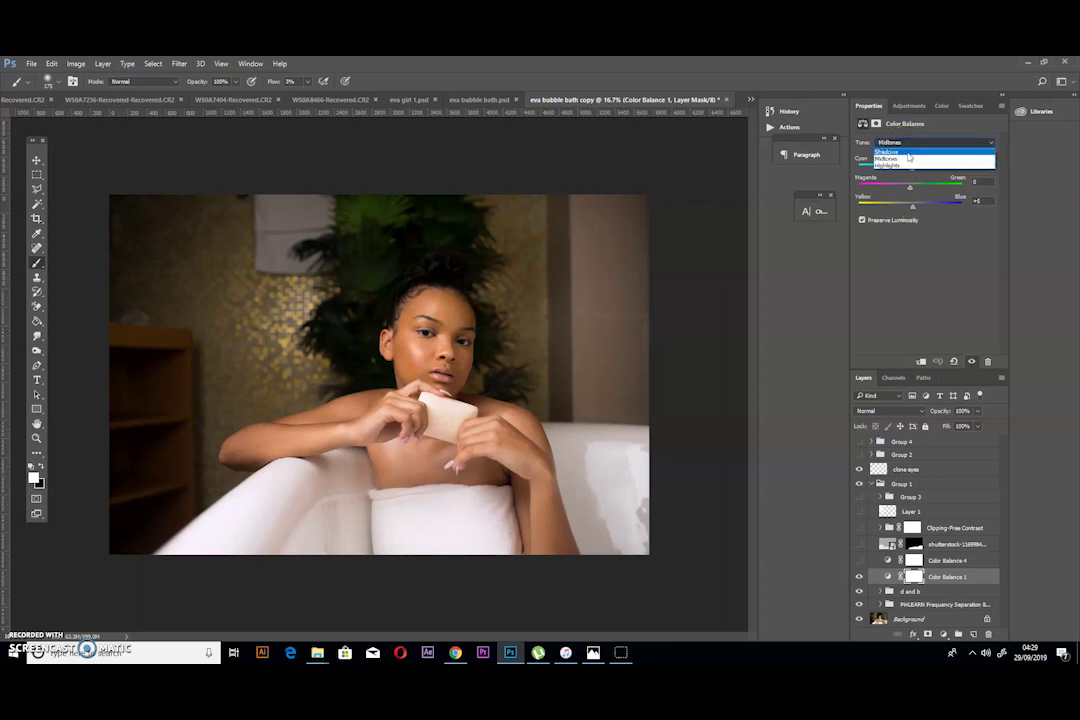
{"action": "left_click", "coordinate": [893, 164]}
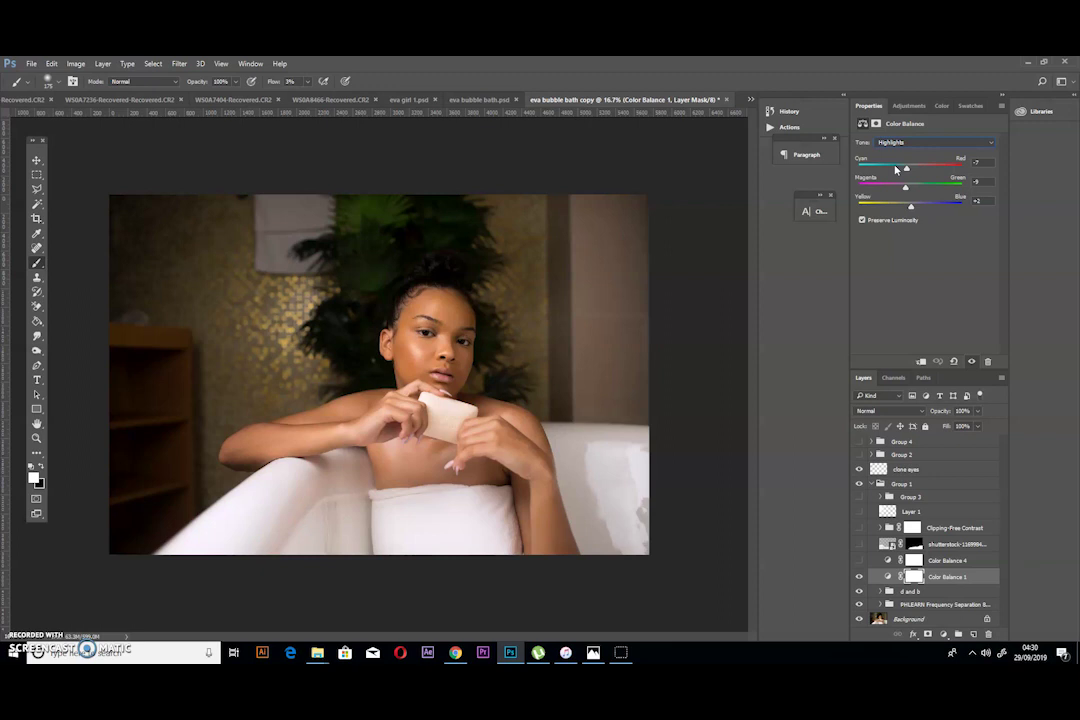
{"action": "left_click", "coordinate": [912, 178]}
{"action": "left_click", "coordinate": [904, 187]}
{"action": "left_click", "coordinate": [910, 206]}
{"action": "left_click", "coordinate": [912, 206]}
{"action": "left_click", "coordinate": [915, 152]}
{"action": "left_click", "coordinate": [910, 155]}
{"action": "left_click", "coordinate": [918, 189]}
Toggle the Color Balance 1 layer's visibility to compare the image before and after, leaving the layer visible.
{"action": "left_click", "coordinate": [859, 578]}
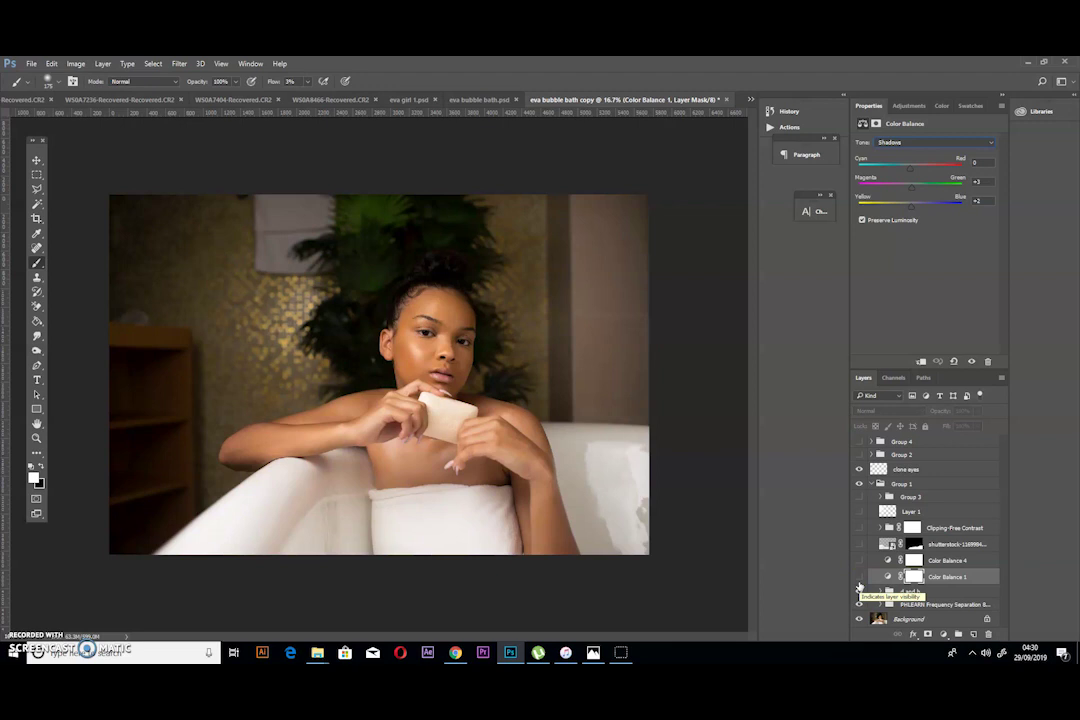
{"action": "left_click", "coordinate": [859, 580]}
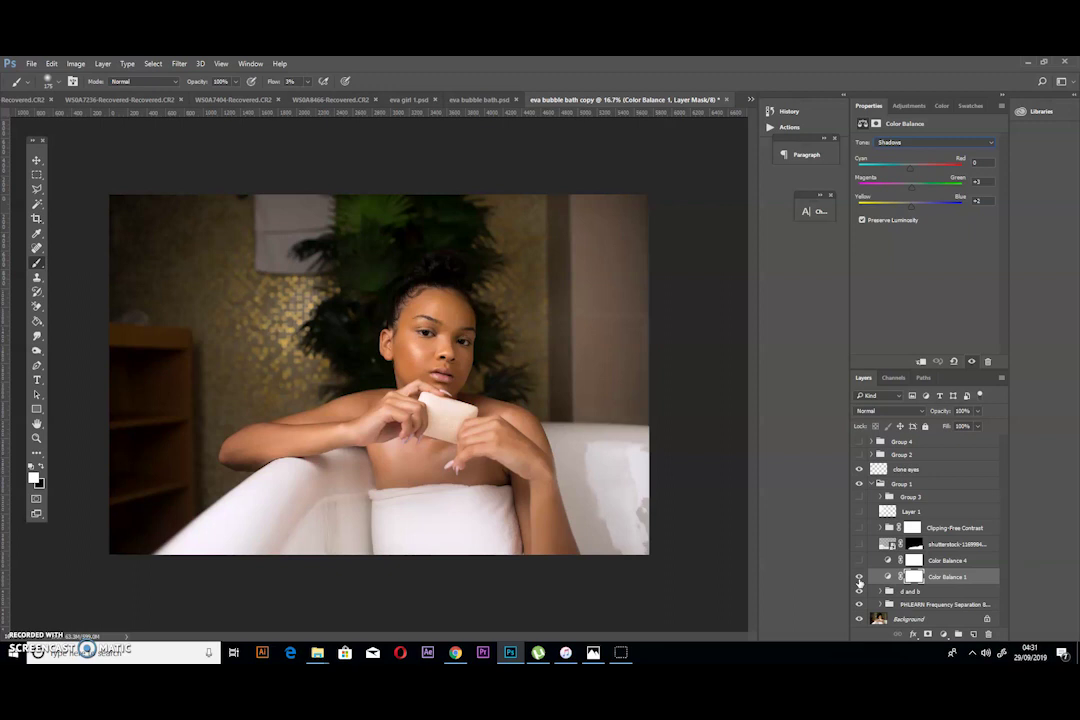
{"action": "left_click", "coordinate": [858, 580]}
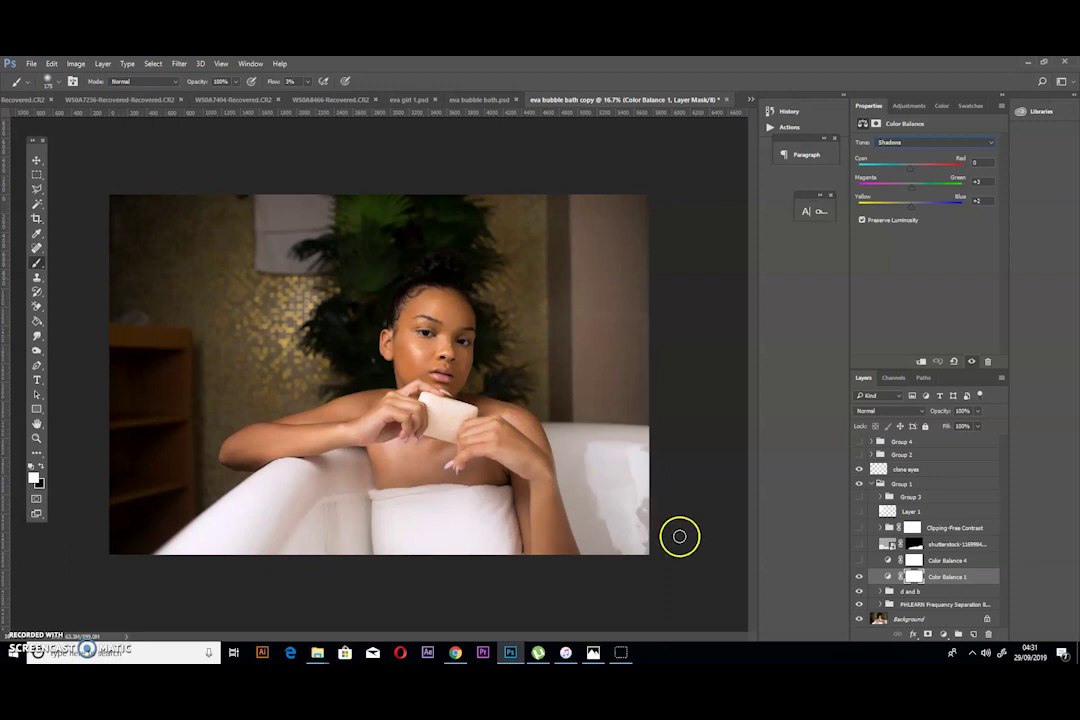
{"action": "left_click", "coordinate": [856, 577]}
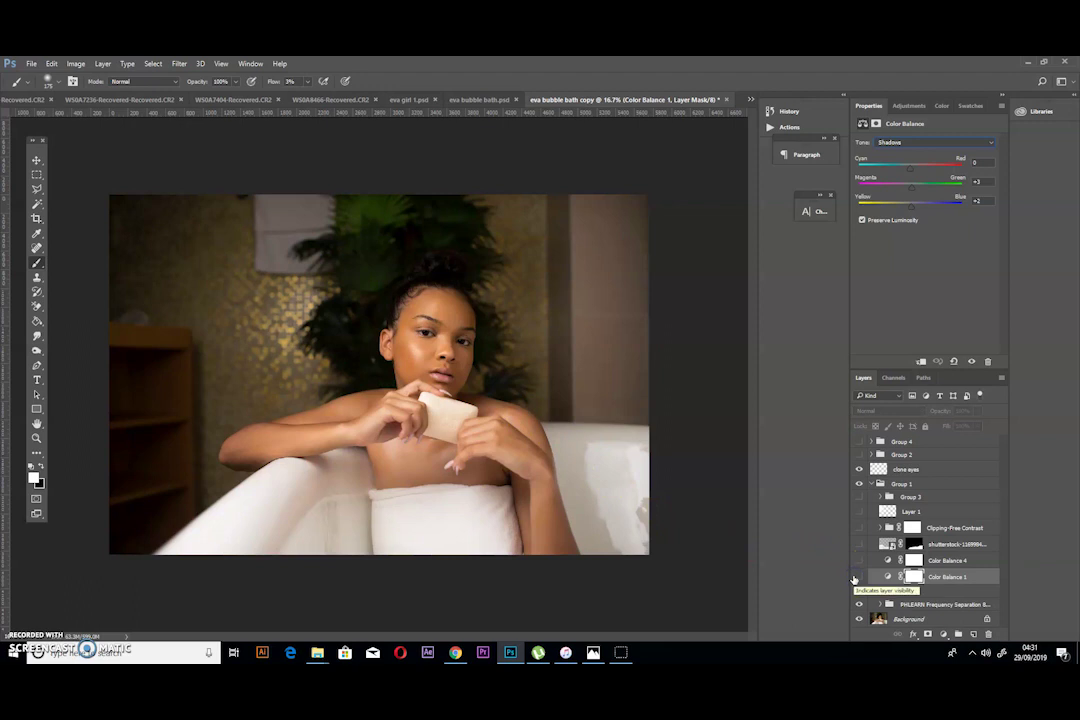
{"action": "left_click", "coordinate": [856, 578]}
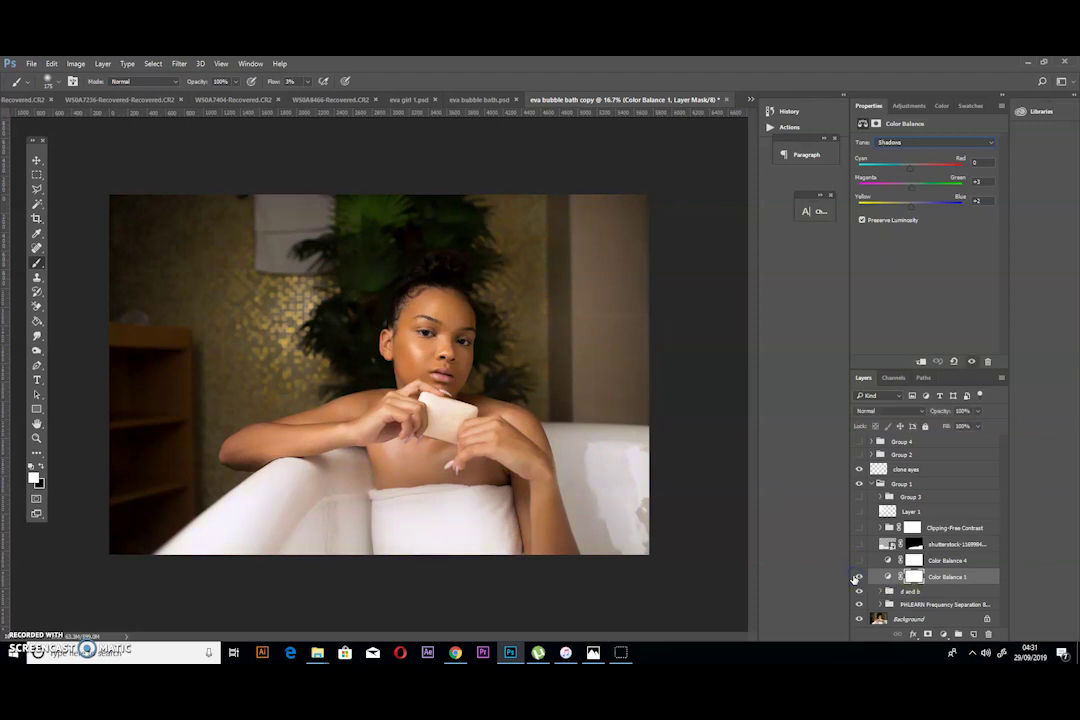
{"action": "left_click", "coordinate": [857, 579]}
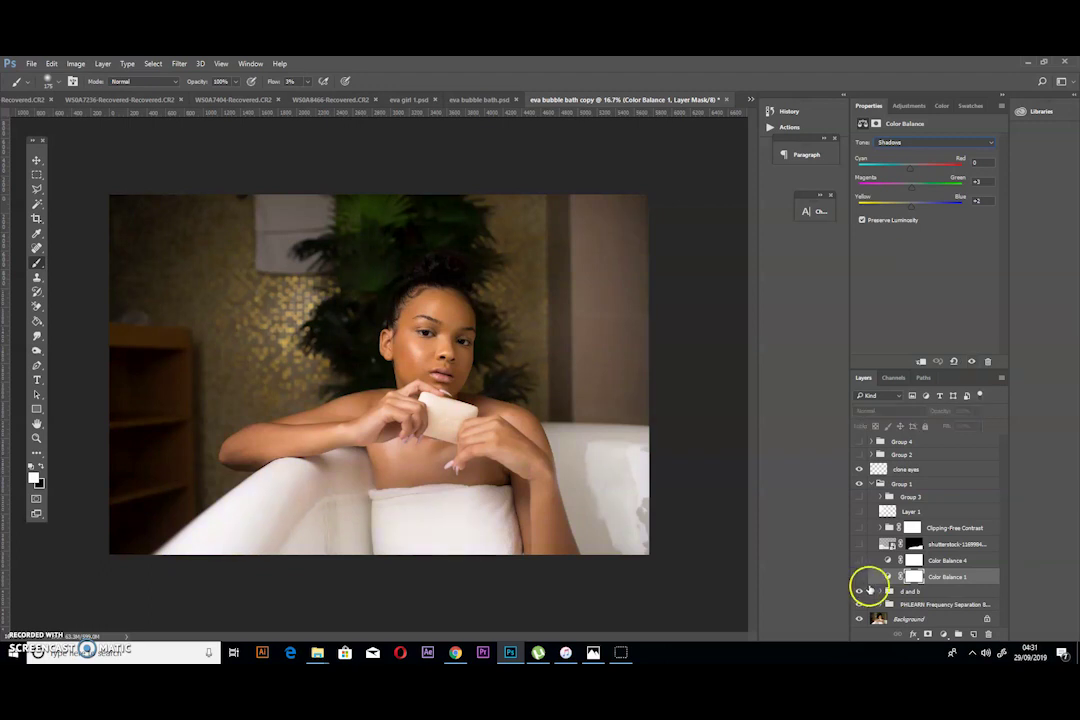
{"action": "left_click", "coordinate": [858, 579]}
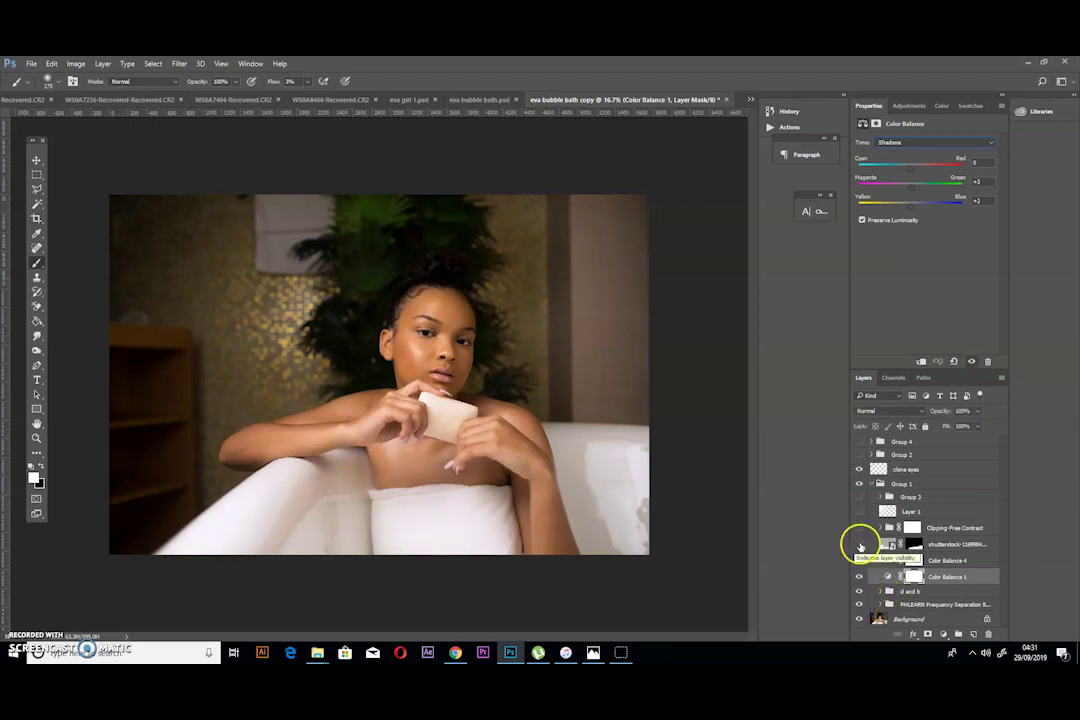
Show the shutterstock bubble foam layer and make a duplicate of it without the layer mask.
{"action": "left_click", "coordinate": [860, 545]}
{"action": "left_click", "coordinate": [860, 545]}
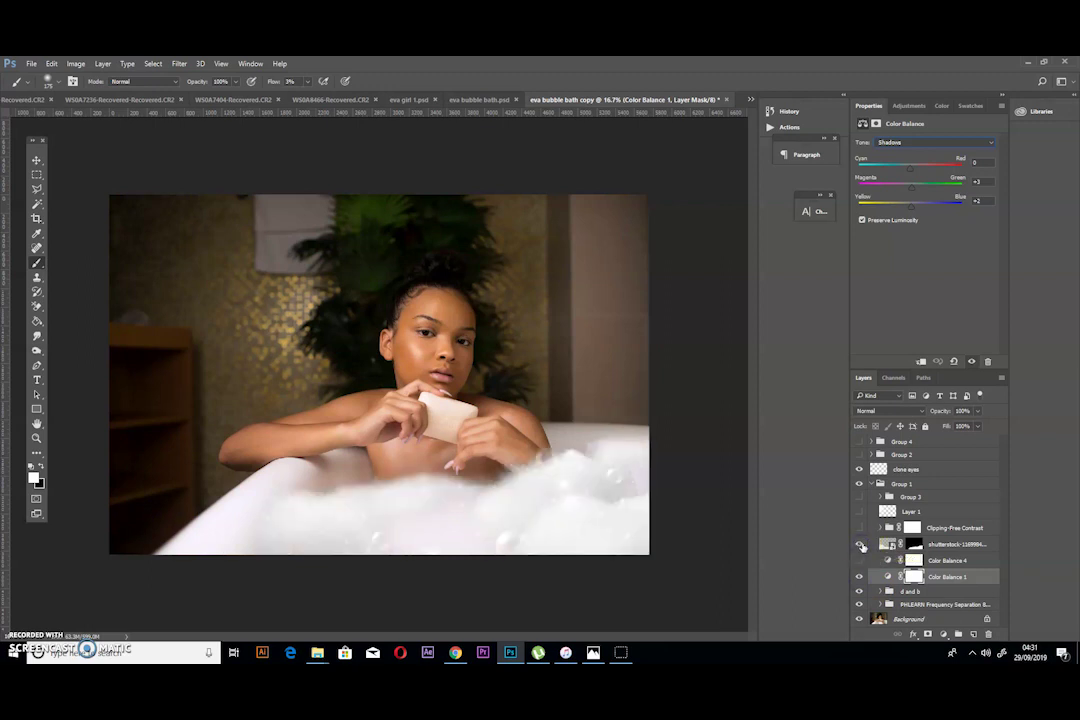
{"action": "left_click", "coordinate": [926, 545]}
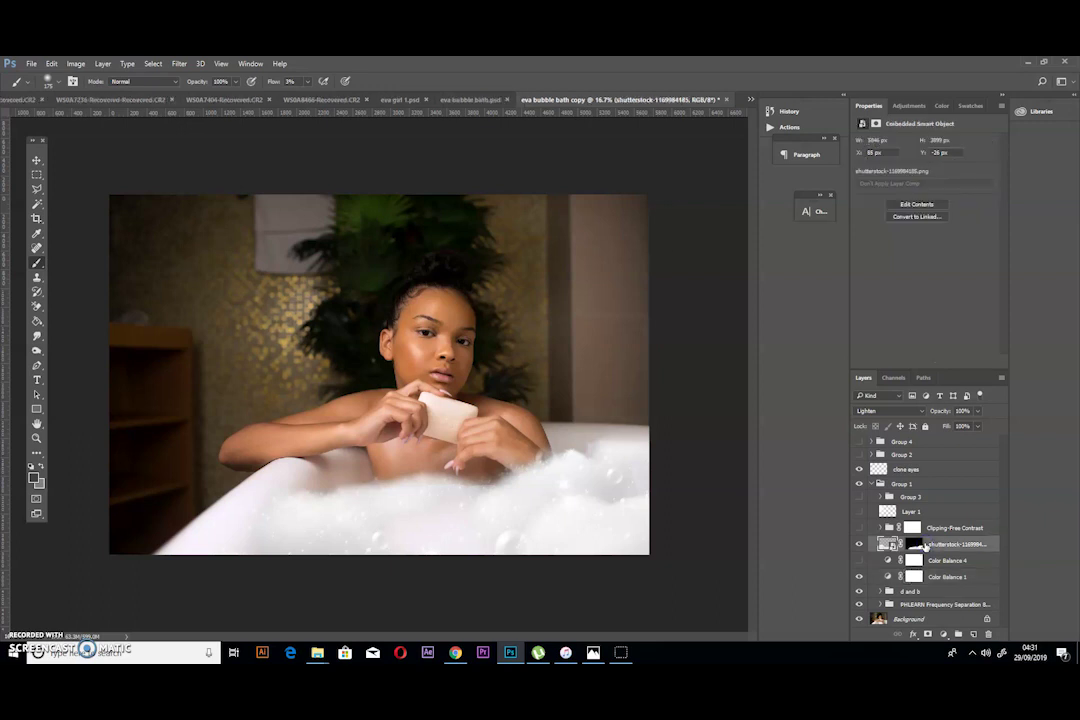
{"action": "key", "text": "ctrl+j"}
{"action": "right_click", "coordinate": [916, 546]}
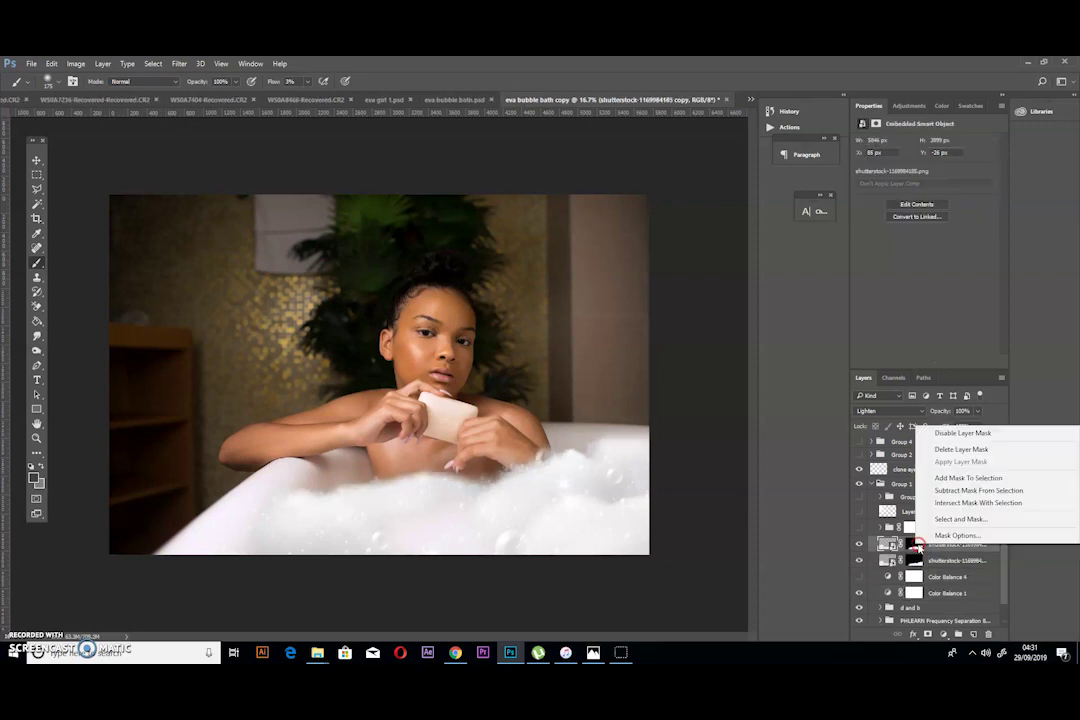
{"action": "left_click", "coordinate": [956, 451]}
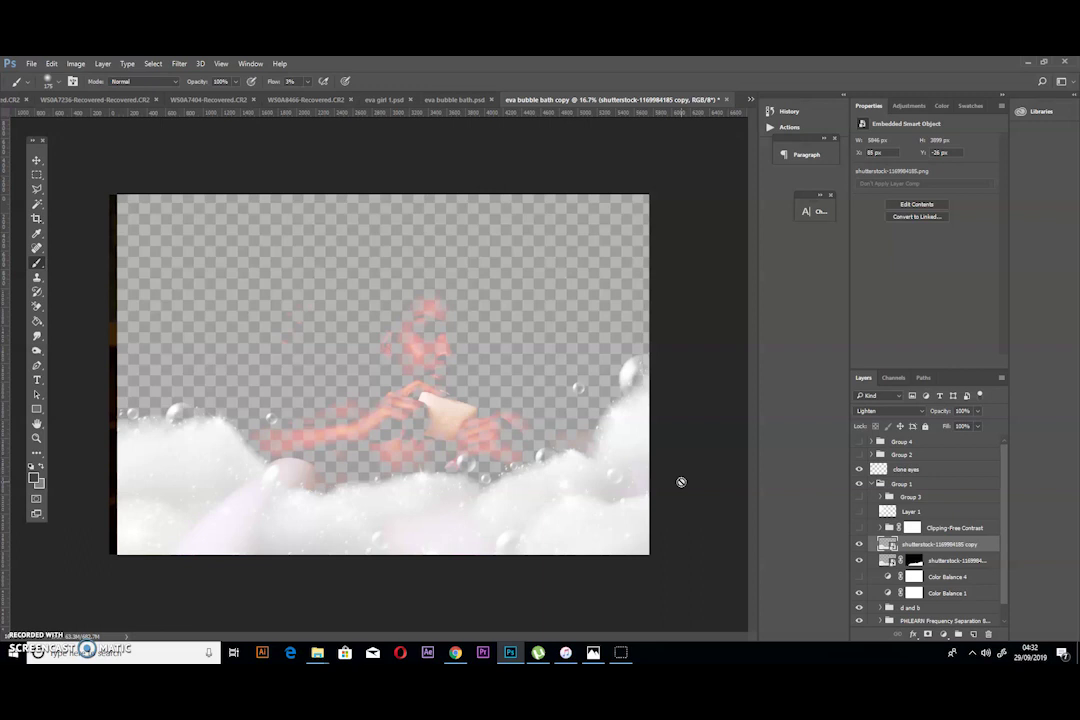
Add a new layer mask to the foam layer copy and invert it to black.
{"action": "left_click", "coordinate": [858, 546]}
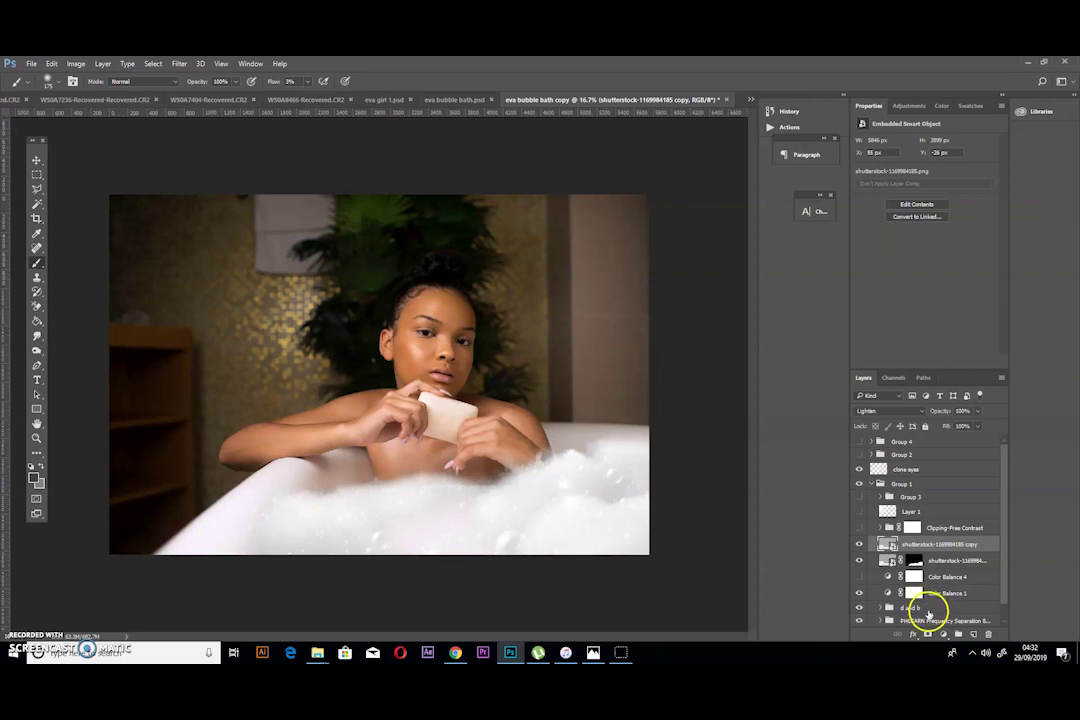
{"action": "key", "text": "ctrl+z"}
{"action": "left_click", "coordinate": [926, 634]}
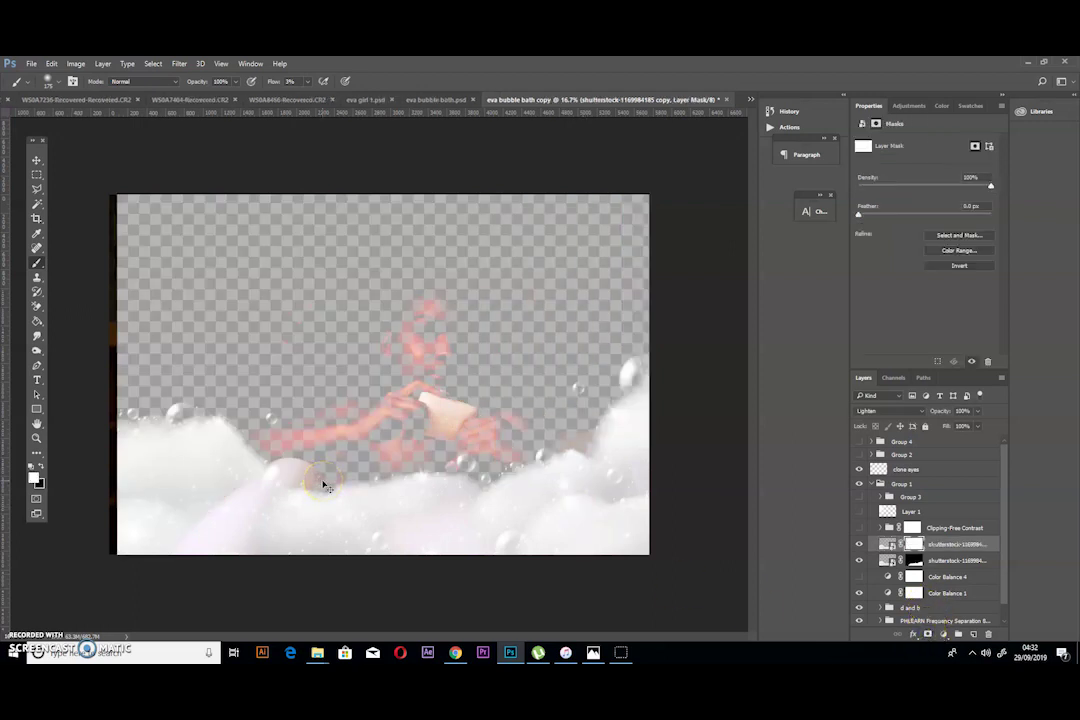
{"action": "key", "text": "ctrl+i"}
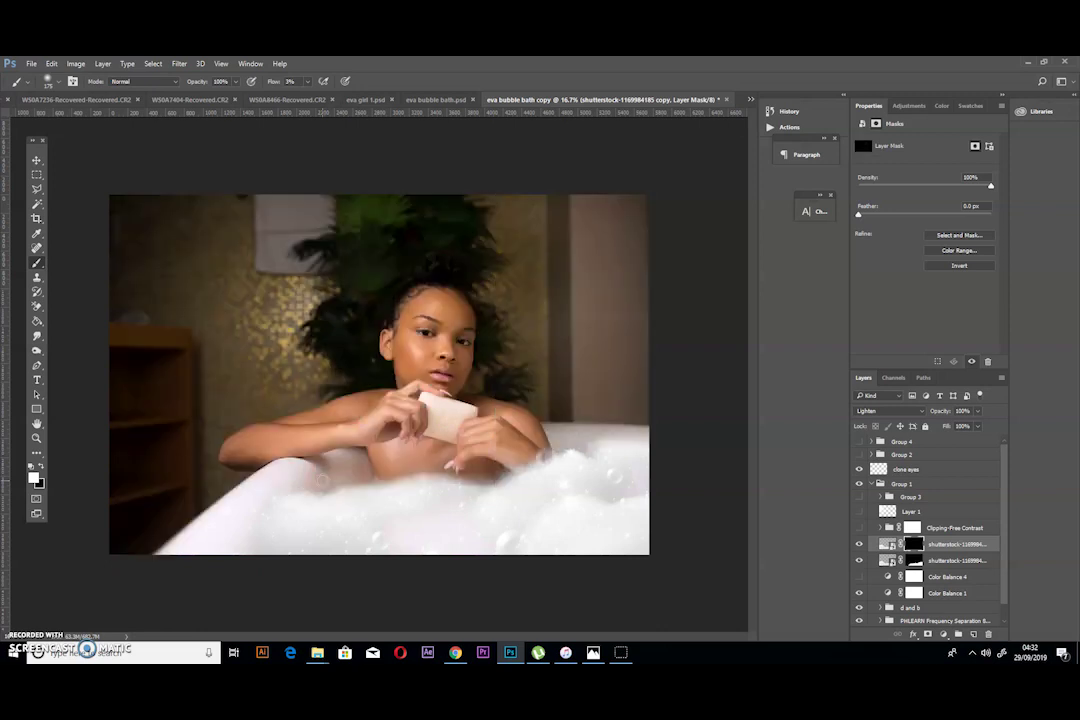
Hide the original shutterstock foam layer so only its black-masked copy stays on, and set the brush flow to 100%.
{"action": "left_click", "coordinate": [858, 544]}
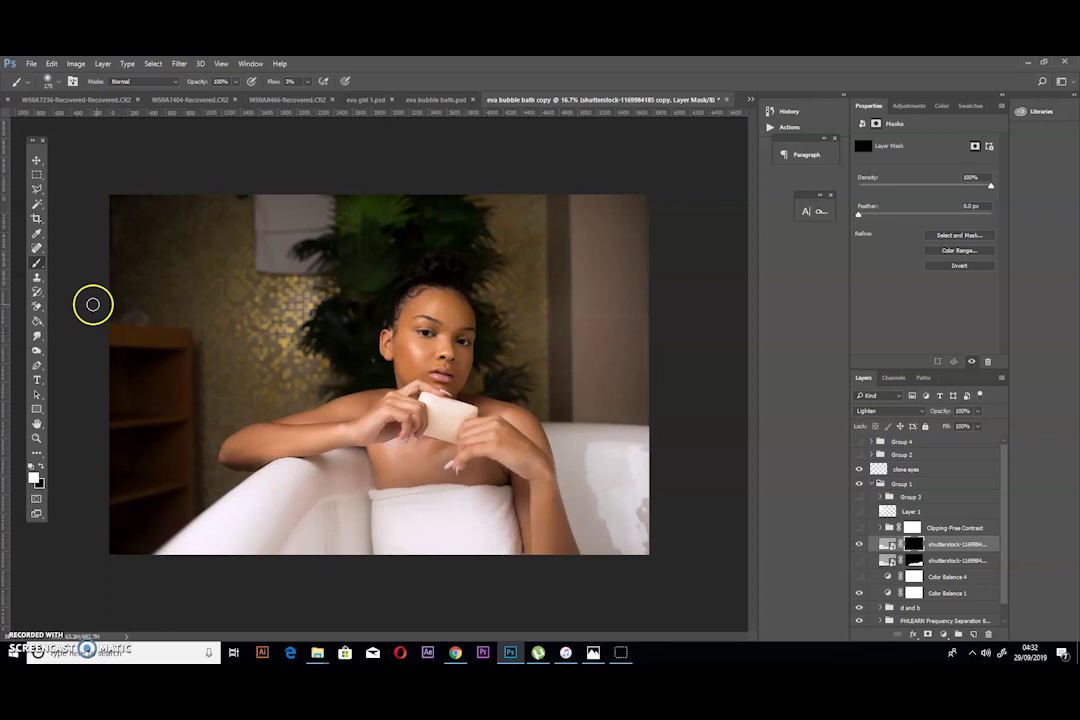
{"action": "left_click", "coordinate": [42, 466]}
{"action": "left_click", "coordinate": [320, 83]}
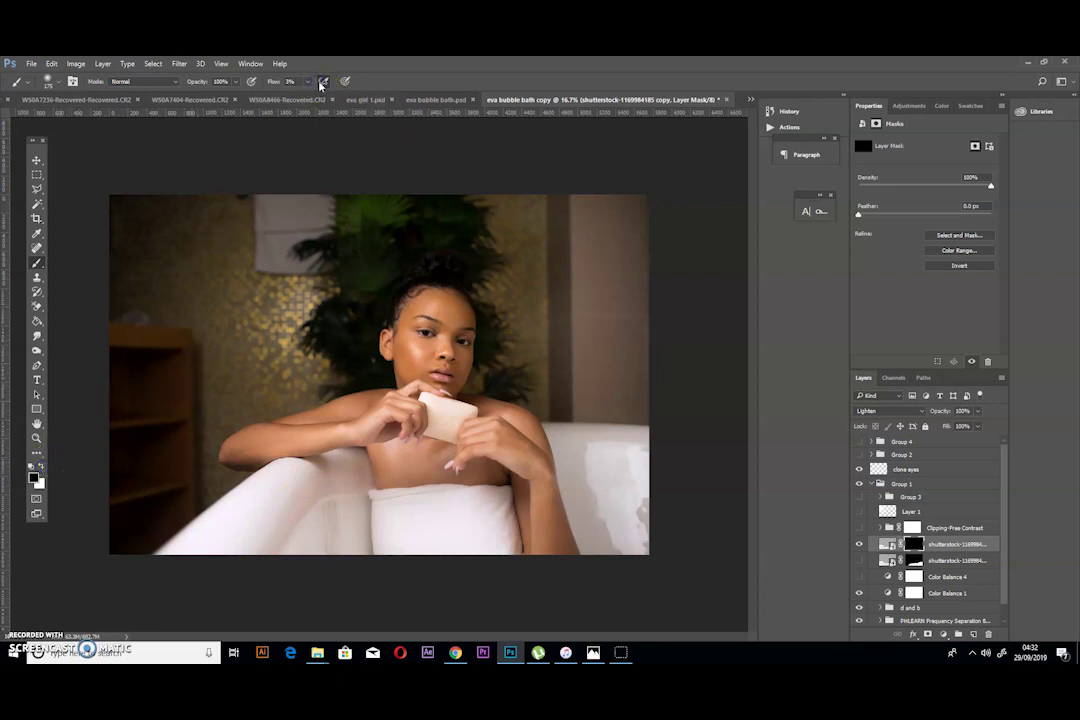
{"action": "left_click", "coordinate": [308, 81]}
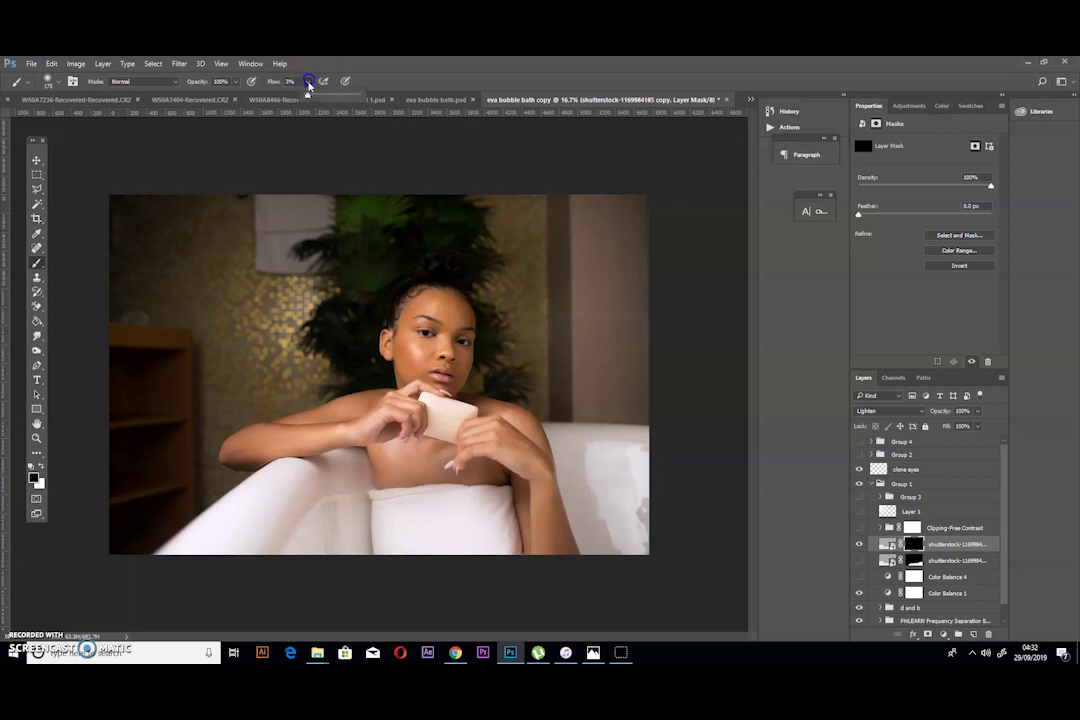
{"action": "left_click_drag", "start_coordinate": [308, 95], "coordinate": [357, 95]}
Paint white on the foam copy's mask with a soft brush to reveal bubbles over the towel and tub beneath her arms.
{"action": "left_click_drag", "start_coordinate": [540, 400], "coordinate": [570, 515]}
{"action": "left_click", "coordinate": [365, 566]}
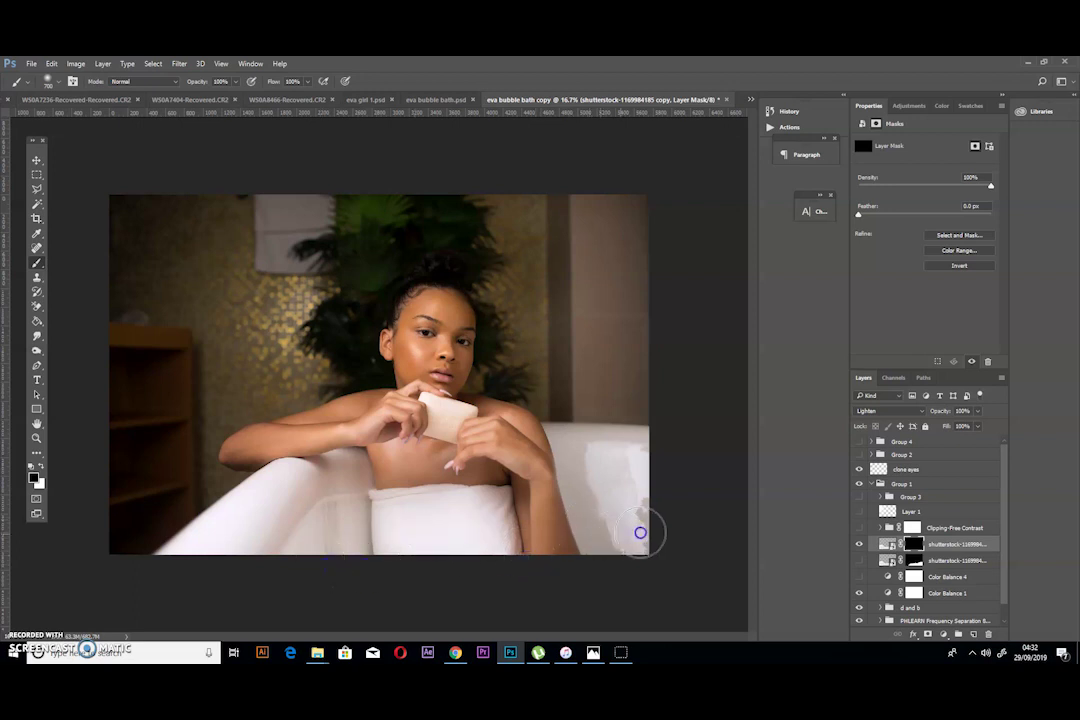
{"action": "left_click", "coordinate": [41, 466]}
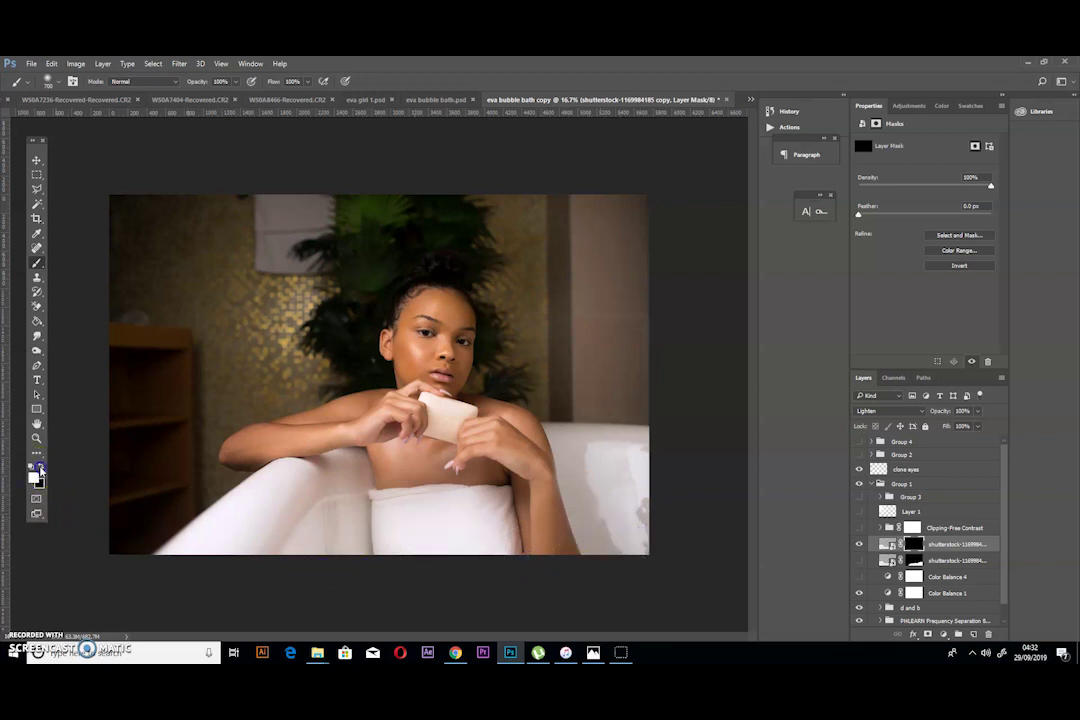
{"action": "mouse_move", "coordinate": [640, 575]}
{"action": "left_mouse_down"}
{"action": "mouse_move", "coordinate": [591, 542]}
{"action": "mouse_move", "coordinate": [419, 541]}
{"action": "mouse_move", "coordinate": [641, 526]}
{"action": "mouse_move", "coordinate": [484, 527]}
{"action": "mouse_move", "coordinate": [546, 512]}
{"action": "mouse_move", "coordinate": [345, 556]}
{"action": "mouse_move", "coordinate": [416, 541]}
{"action": "mouse_move", "coordinate": [334, 539]}
{"action": "mouse_move", "coordinate": [339, 527]}
{"action": "mouse_move", "coordinate": [294, 554]}
{"action": "mouse_move", "coordinate": [363, 529]}
{"action": "mouse_move", "coordinate": [654, 485]}
{"action": "mouse_move", "coordinate": [580, 506]}
{"action": "mouse_move", "coordinate": [665, 480]}
{"action": "mouse_move", "coordinate": [266, 555]}
{"action": "mouse_move", "coordinate": [306, 533]}
{"action": "mouse_move", "coordinate": [573, 516]}
{"action": "mouse_move", "coordinate": [369, 525]}
{"action": "mouse_move", "coordinate": [501, 506]}
{"action": "mouse_move", "coordinate": [367, 526]}
{"action": "mouse_move", "coordinate": [480, 505]}
{"action": "left_mouse_up"}
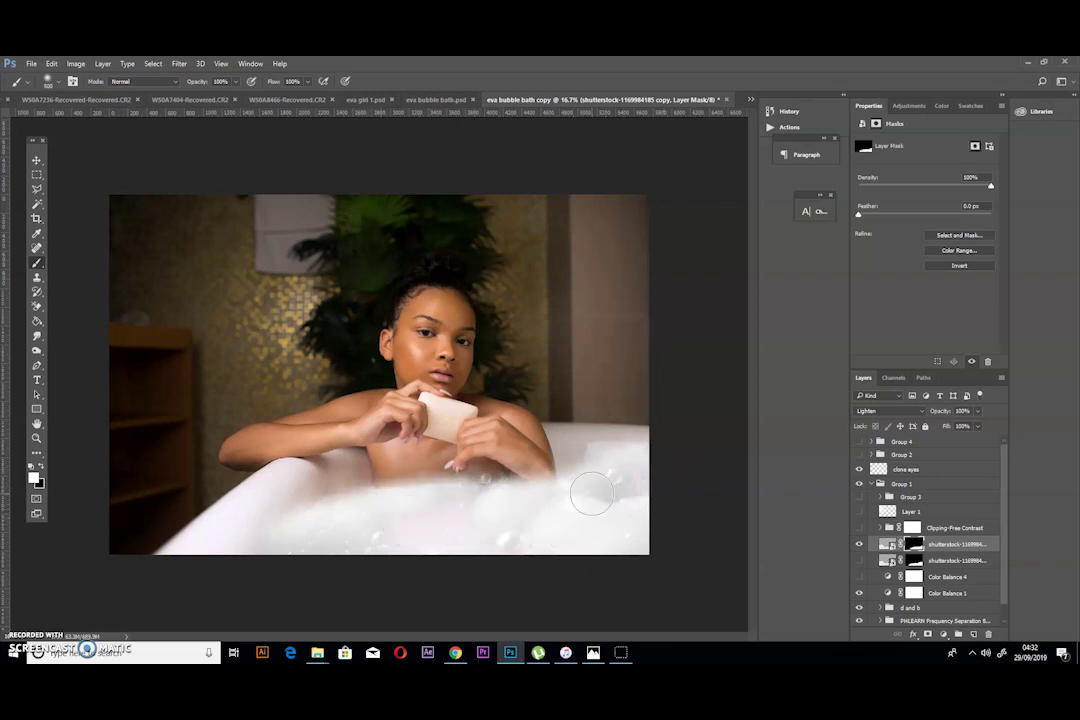
{"action": "mouse_move", "coordinate": [591, 493]}
{"action": "left_mouse_down"}
{"action": "mouse_move", "coordinate": [557, 463]}
{"action": "mouse_move", "coordinate": [559, 475]}
{"action": "mouse_move", "coordinate": [644, 458]}
{"action": "mouse_move", "coordinate": [633, 479]}
{"action": "left_mouse_up"}
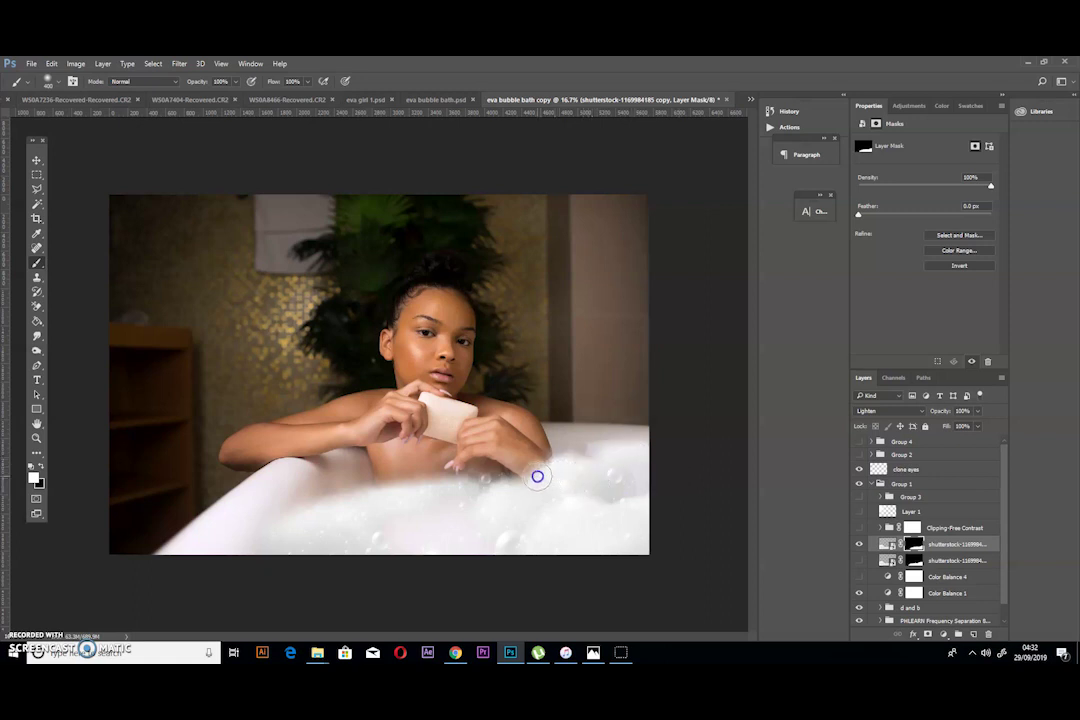
{"action": "left_click", "coordinate": [336, 525]}
{"action": "left_click", "coordinate": [697, 589]}
Delete the shutterstock foam layer copy and show the original masked foam layer again.
{"action": "left_click", "coordinate": [859, 544]}
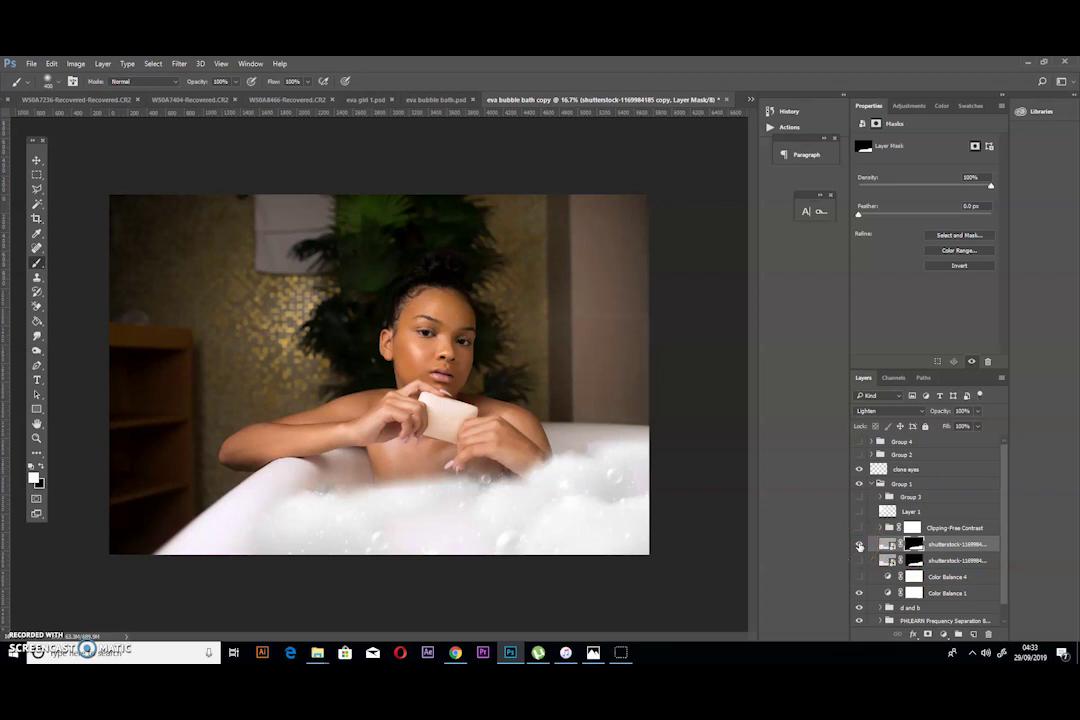
{"action": "key", "text": "Delete"}
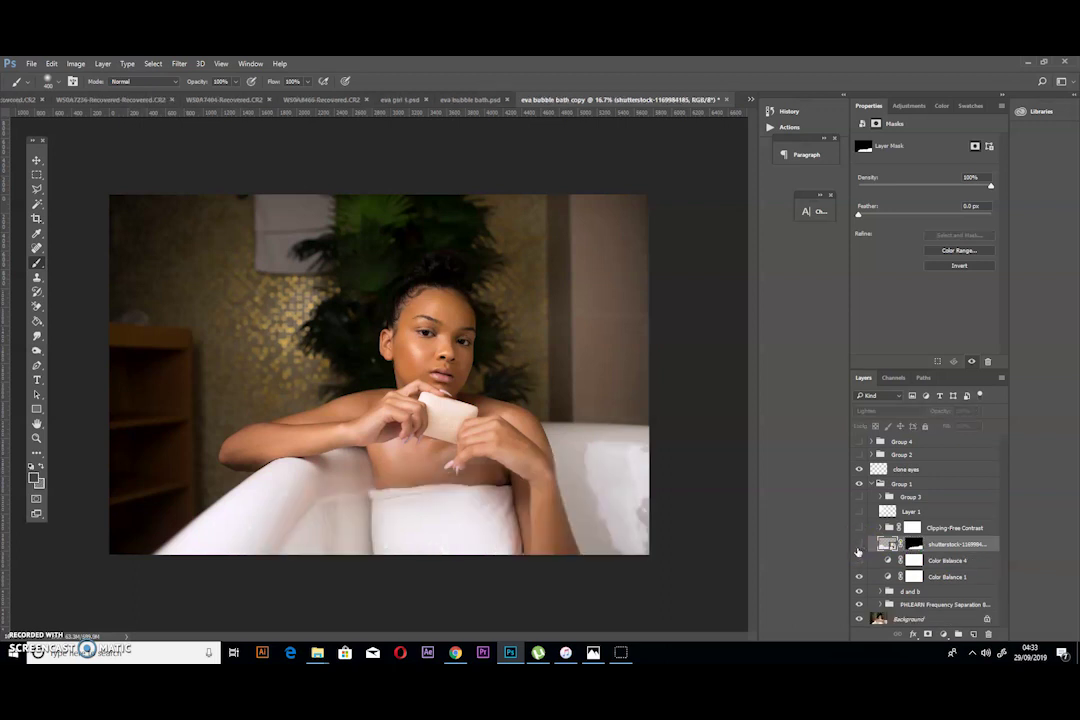
{"action": "left_click", "coordinate": [858, 547]}
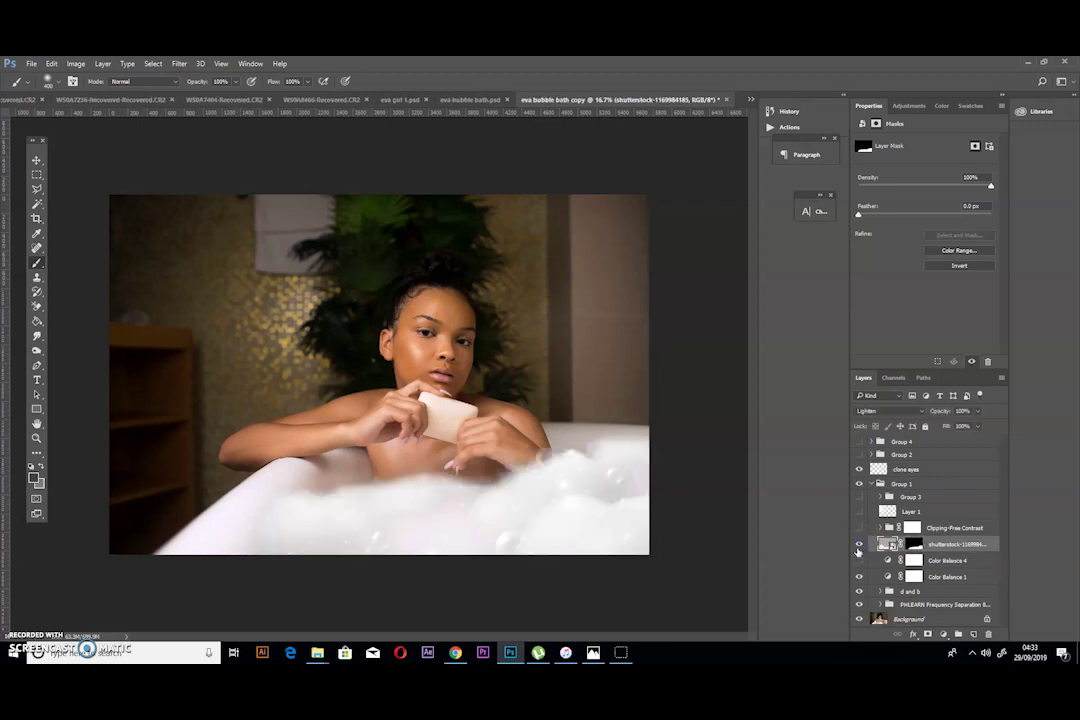
Examine the Curves 1 adjustment inside the Clipping-Free Contrast group, leaving the group collapsed.
{"action": "left_click_drag", "start_coordinate": [858, 545], "coordinate": [935, 530]}
{"action": "left_click", "coordinate": [935, 530]}
{"action": "left_click", "coordinate": [861, 533]}
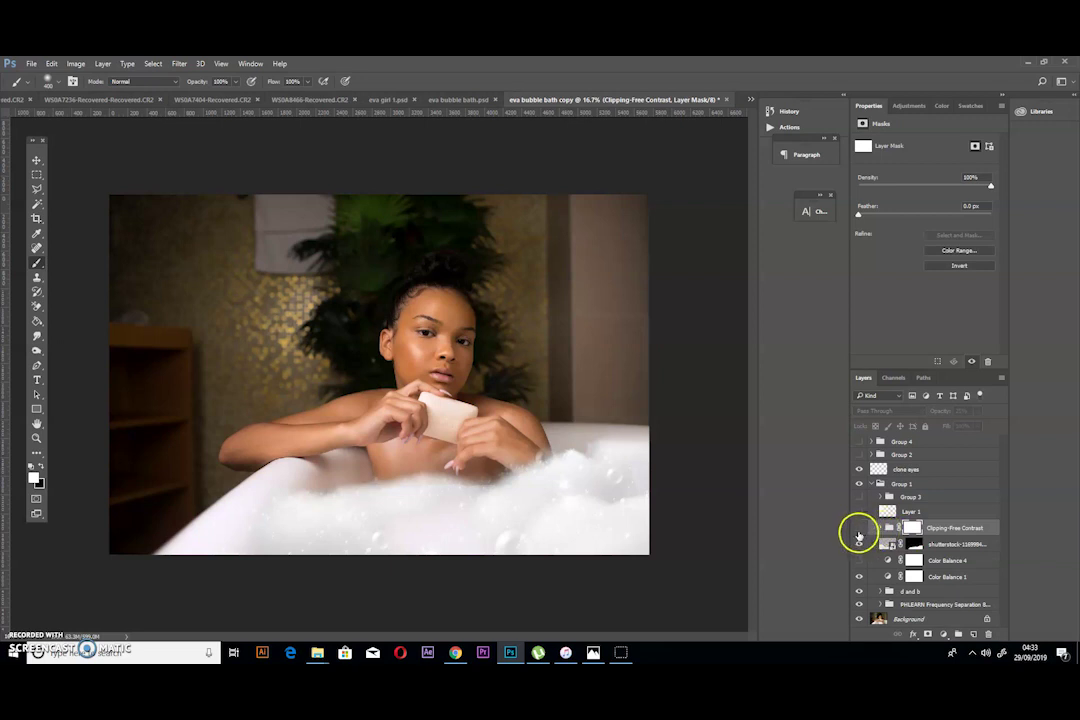
{"action": "left_click", "coordinate": [881, 527]}
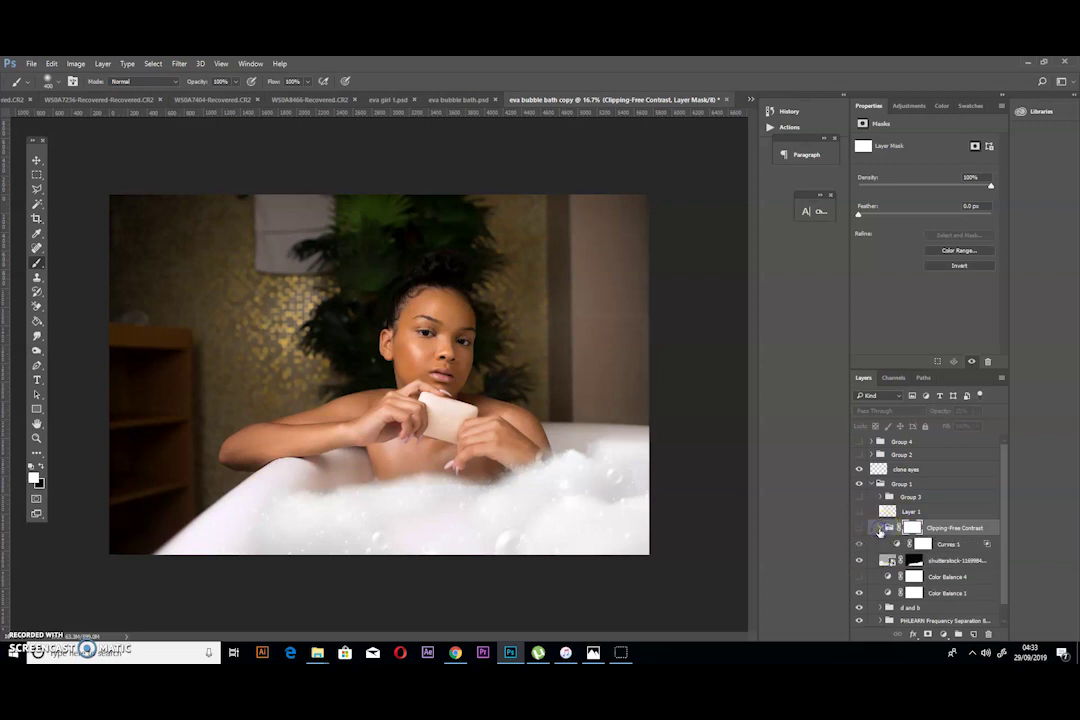
{"action": "left_click", "coordinate": [938, 547]}
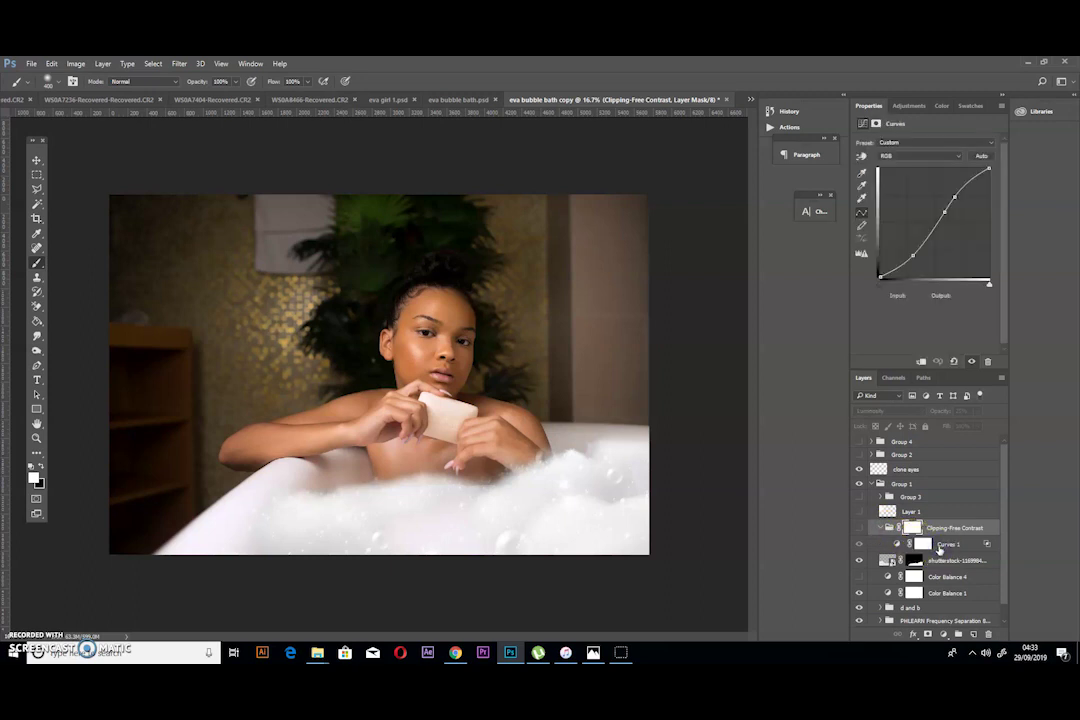
{"action": "left_click", "coordinate": [922, 545]}
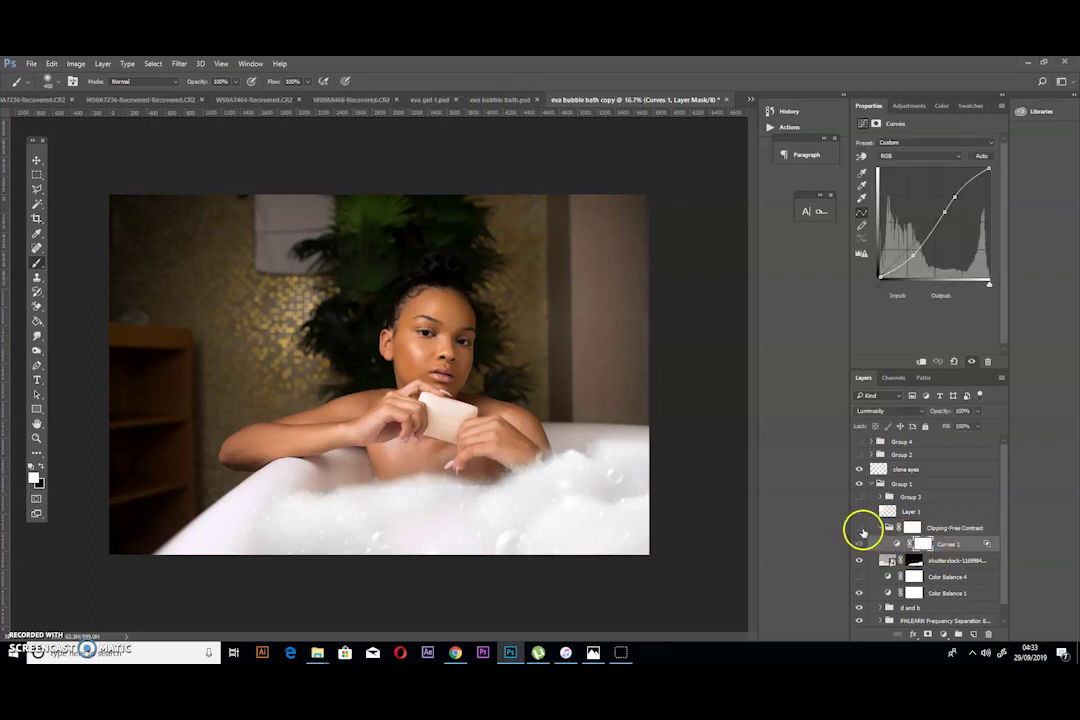
{"action": "left_click", "coordinate": [880, 529]}
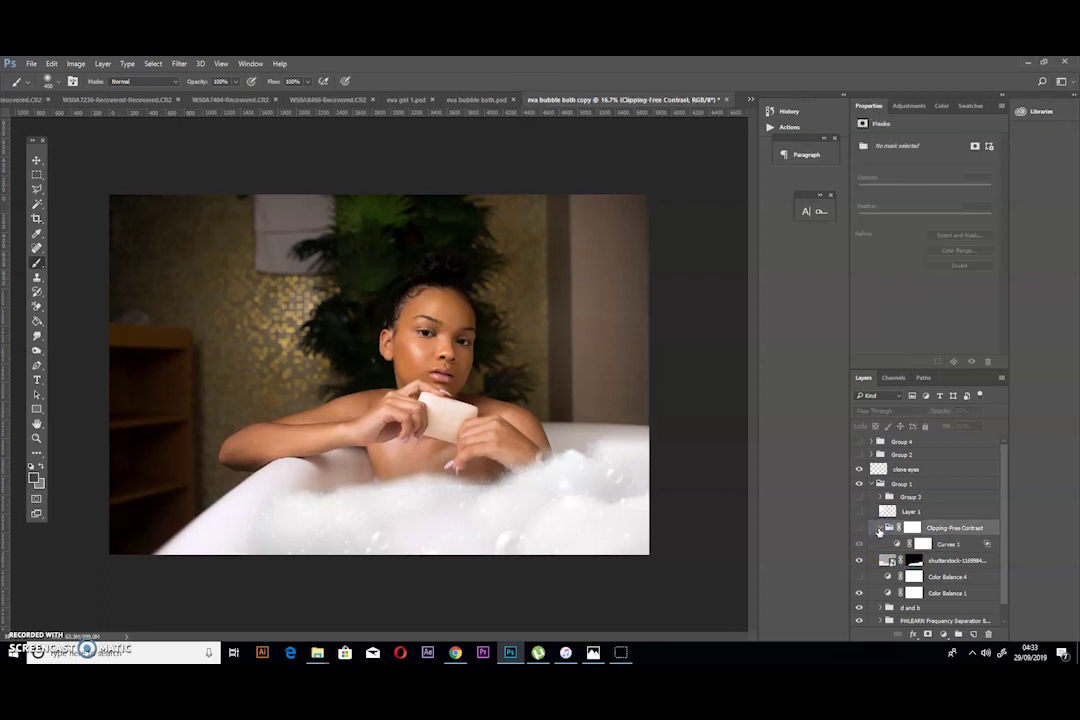
{"action": "left_click", "coordinate": [880, 529]}
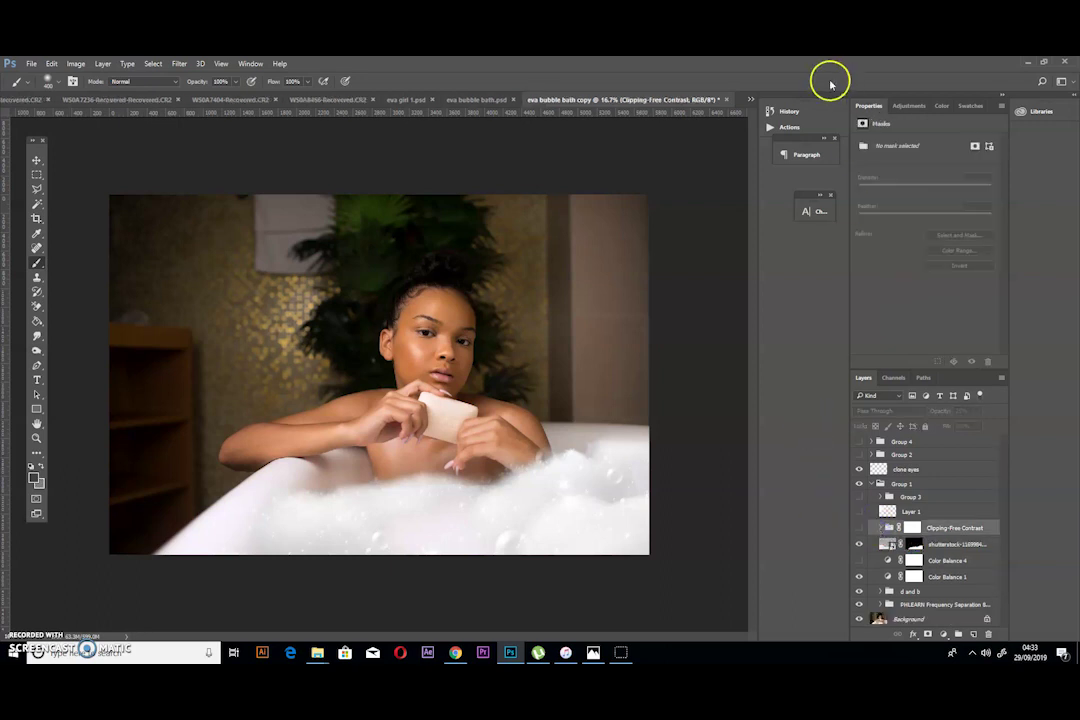
Locate the Clipping-Free Contrast action and turn on the existing Clipping-Free Contrast group.
{"action": "left_click", "coordinate": [795, 127]}
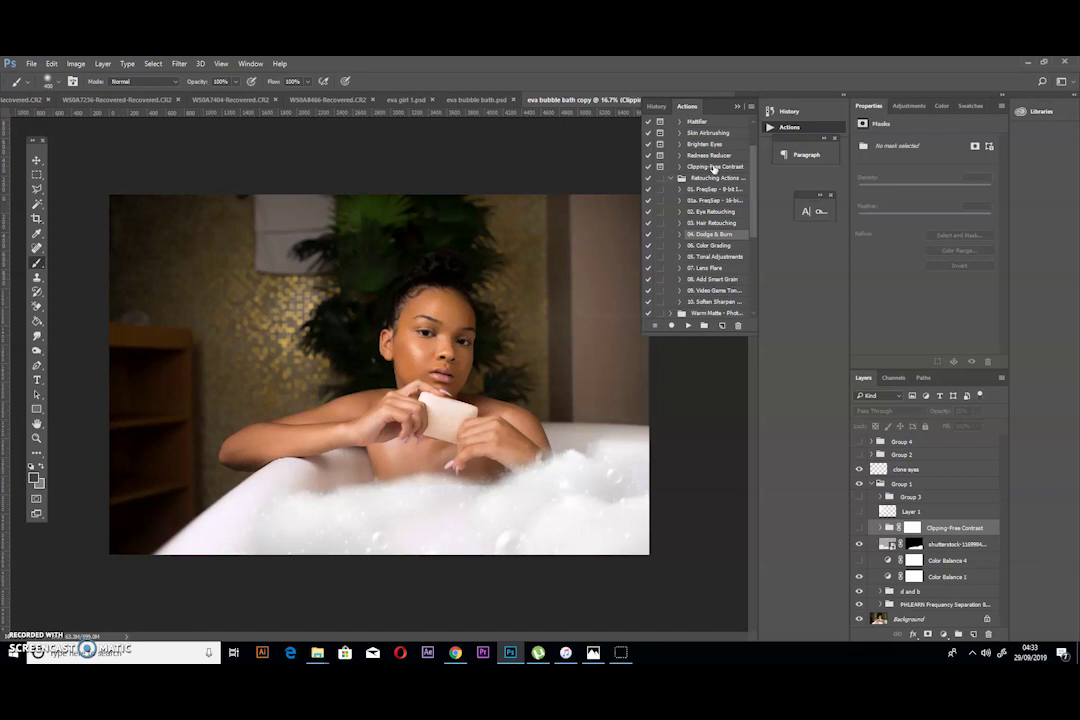
{"action": "left_click", "coordinate": [707, 168]}
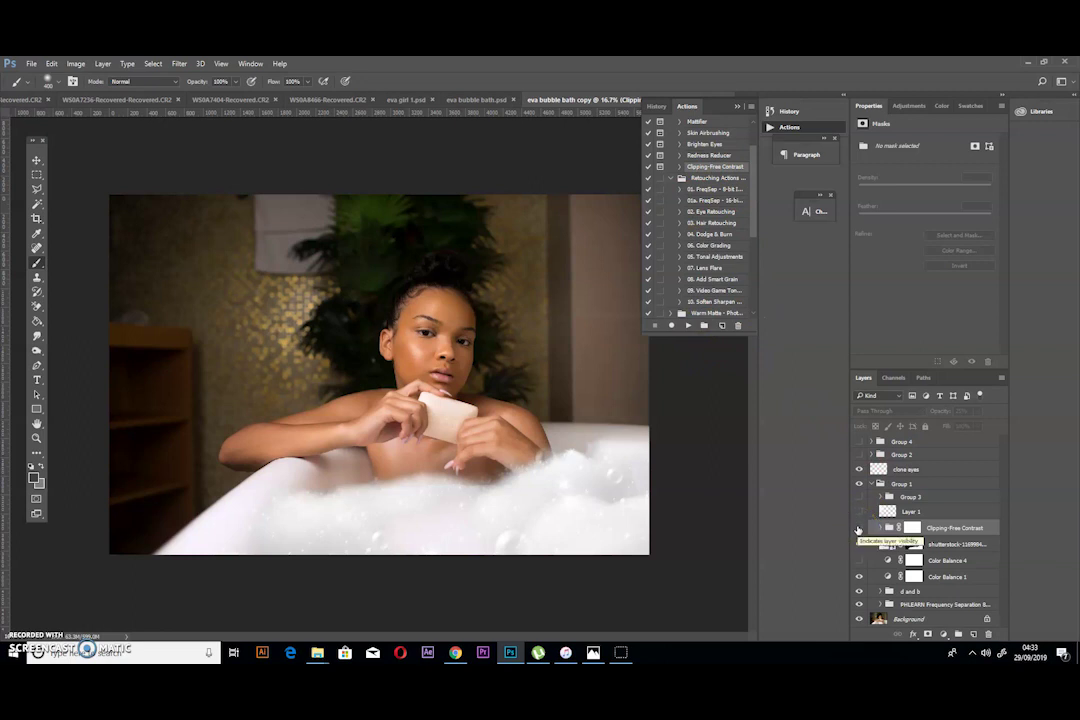
{"action": "left_click", "coordinate": [857, 530]}
{"action": "left_click_drag", "start_coordinate": [860, 529], "coordinate": [882, 527]}
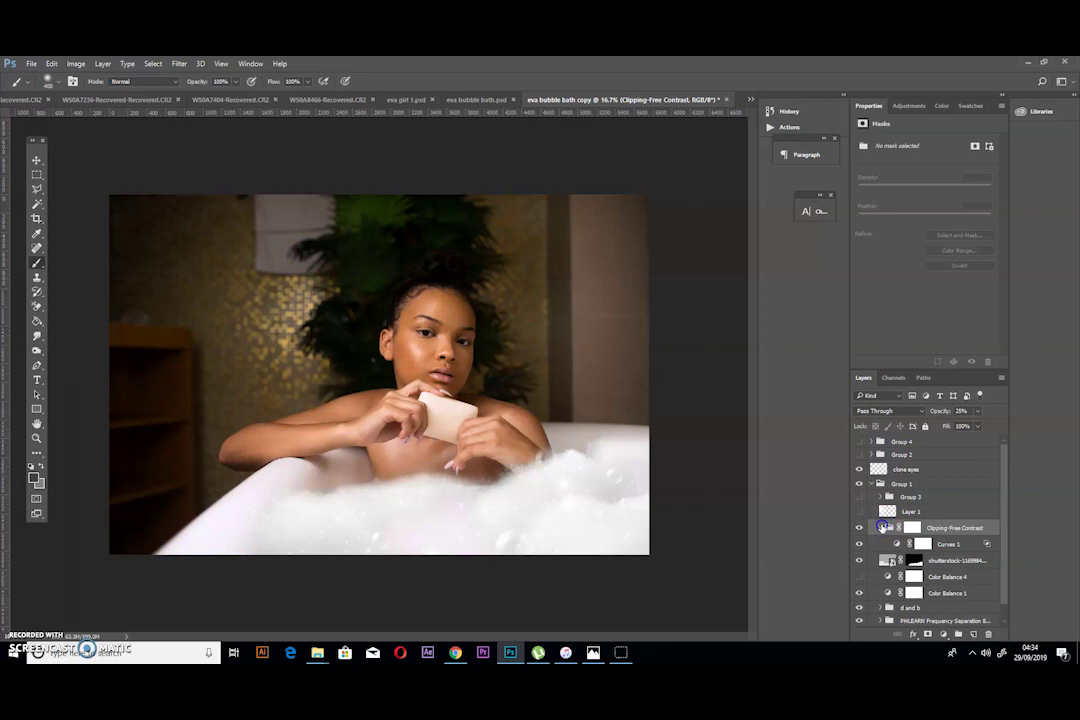
{"action": "left_click", "coordinate": [882, 527]}
Toggle the Clipping-Free Contrast group's visibility to compare the contrast before and after, leaving it visible.
{"action": "left_click", "coordinate": [860, 527]}
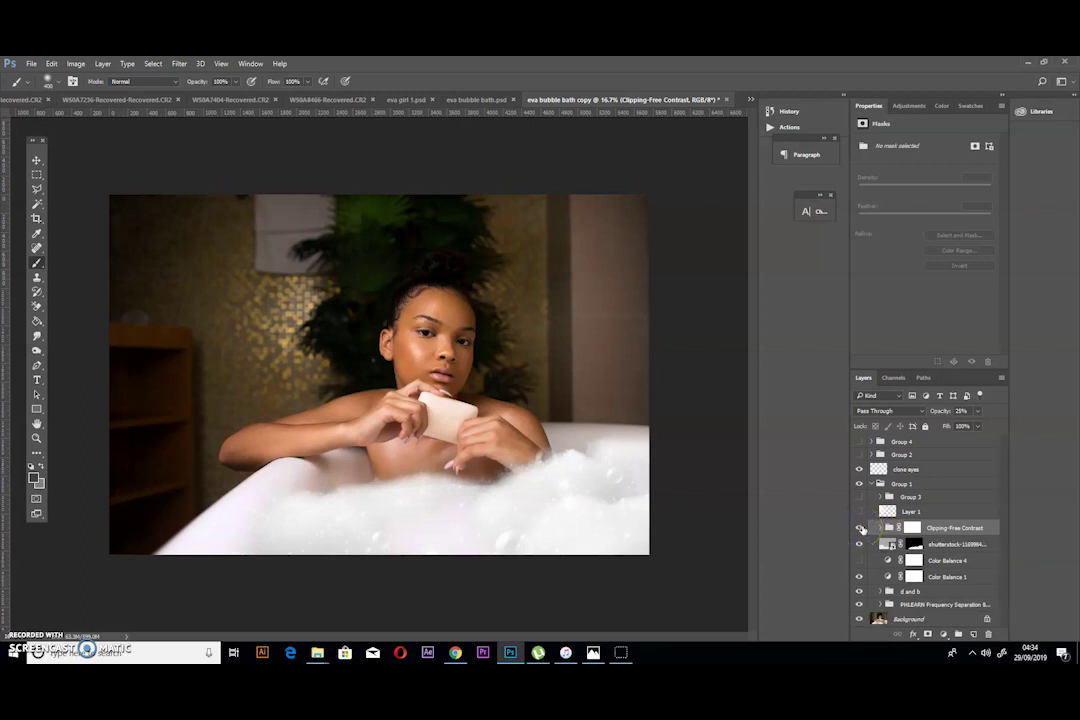
{"action": "left_click", "coordinate": [861, 528]}
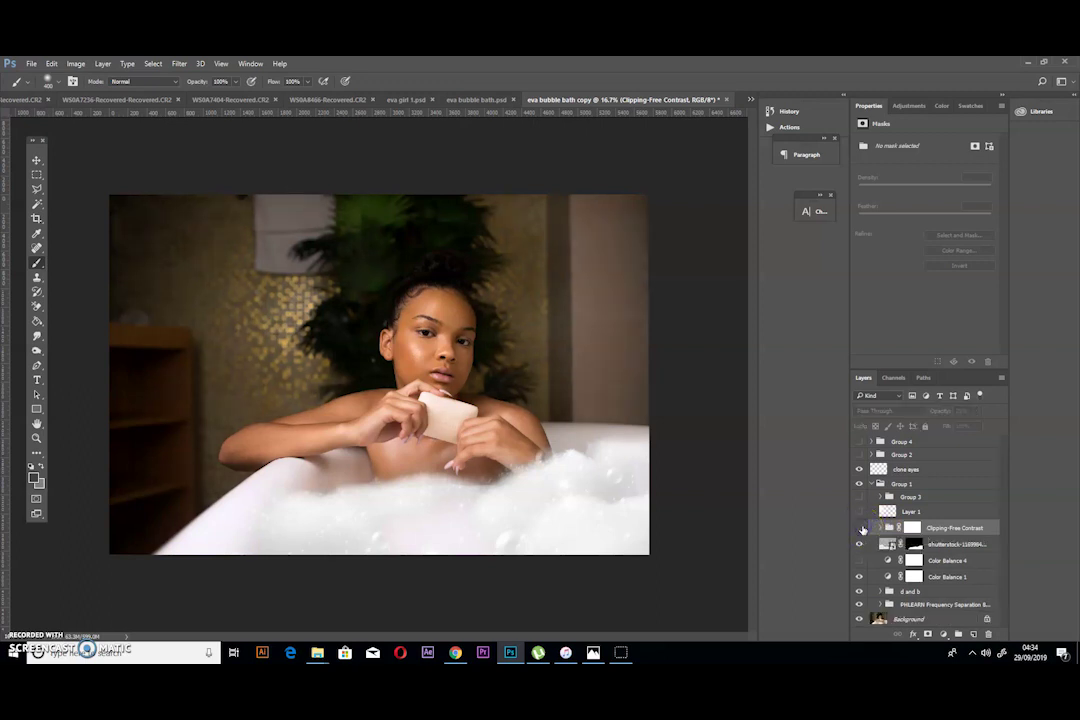
{"action": "left_click", "coordinate": [861, 528]}
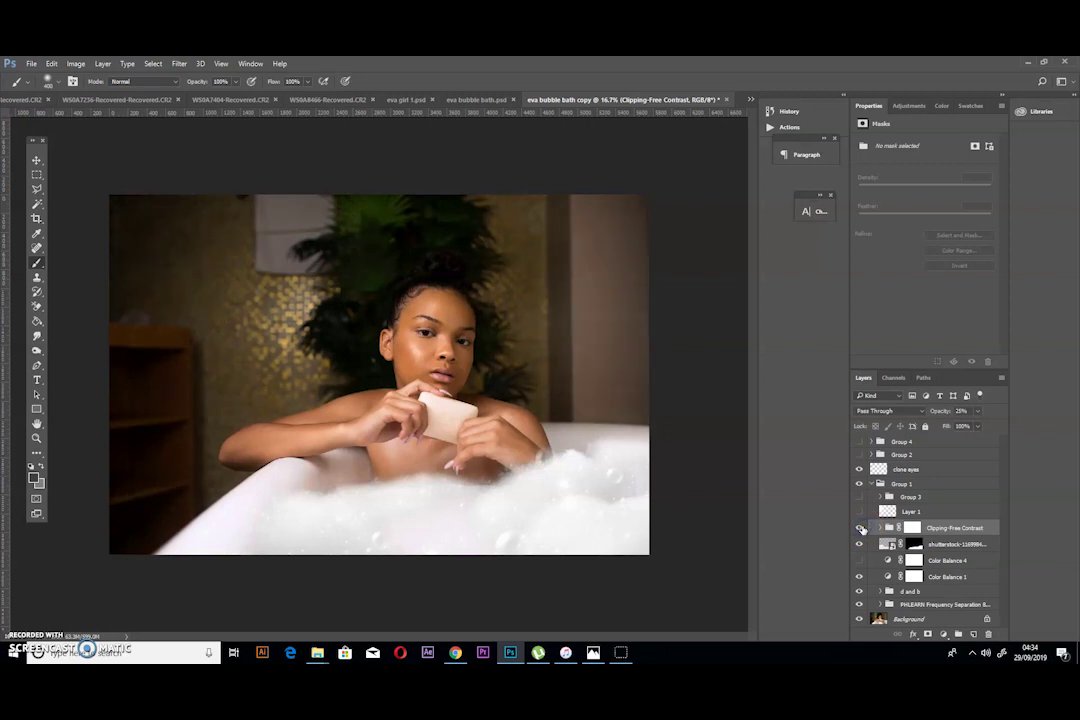
{"action": "left_click", "coordinate": [861, 528]}
{"action": "left_click", "coordinate": [861, 528]}
{"action": "left_click", "coordinate": [861, 528]}
{"action": "left_click", "coordinate": [861, 526]}
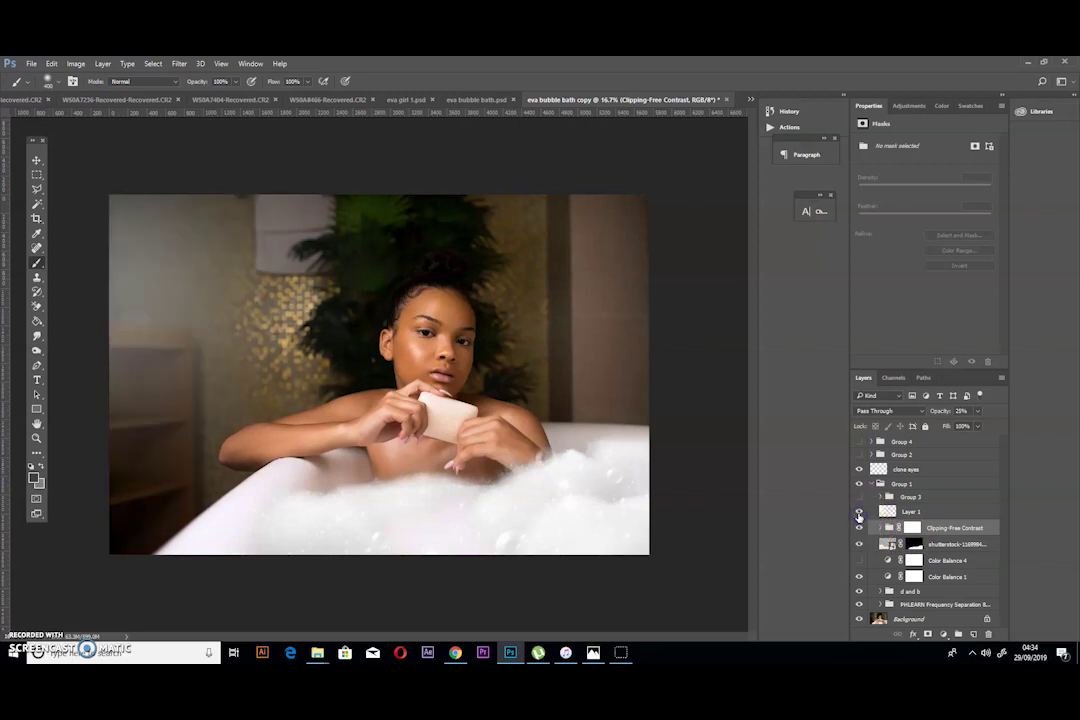
Select Layer 1 and toggle its visibility to compare the picture with and without the soft white haze.
{"action": "left_click", "coordinate": [859, 514]}
{"action": "left_click", "coordinate": [889, 512]}
{"action": "left_click", "coordinate": [861, 514]}
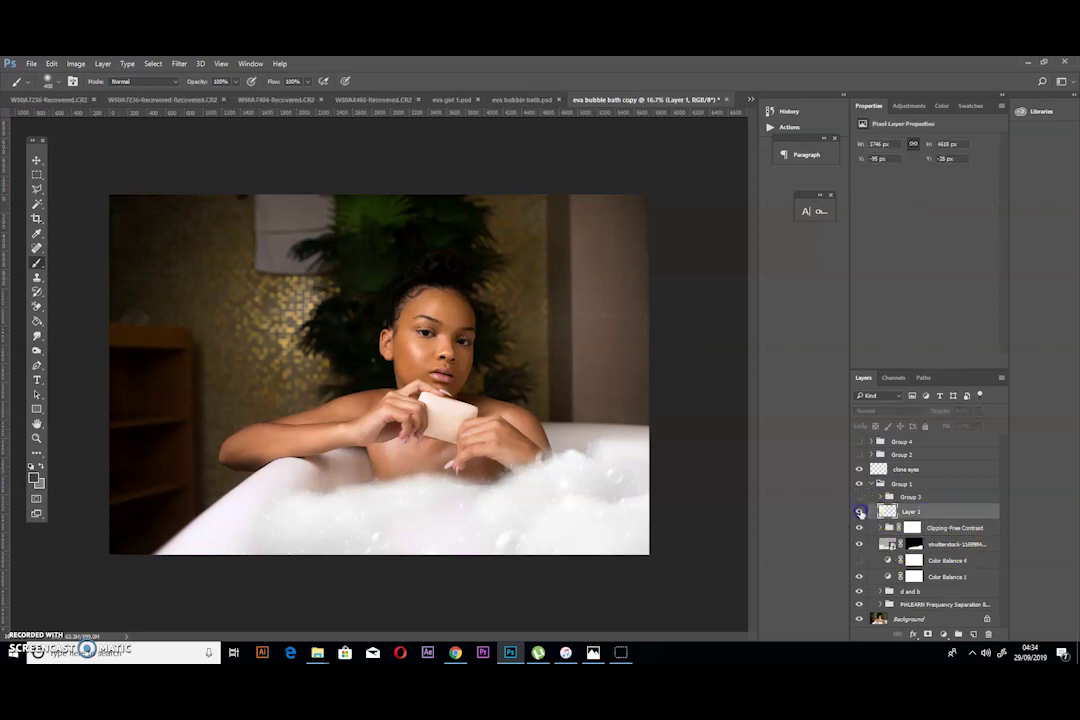
{"action": "mouse_move", "coordinate": [416, 457]}
{"action": "left_mouse_down"}
{"action": "mouse_move", "coordinate": [434, 458]}
{"action": "mouse_move", "coordinate": [304, 463]}
{"action": "left_mouse_up"}
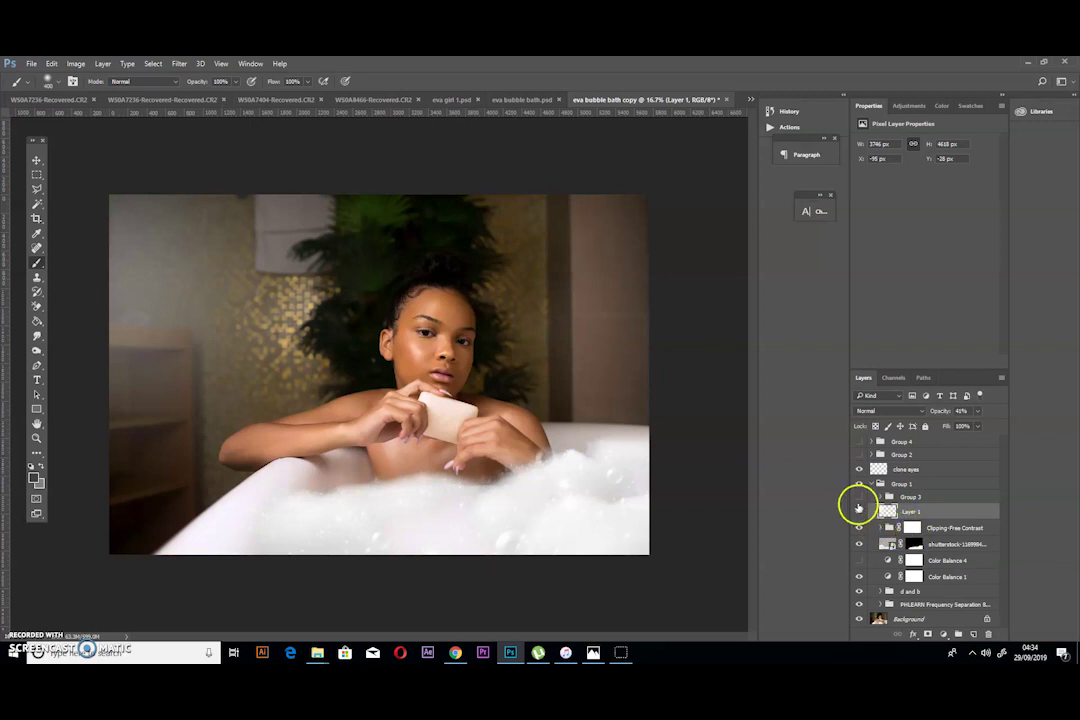
Add a new empty layer above Layer 1 and hide Layer 1.
{"action": "left_click", "coordinate": [968, 634]}
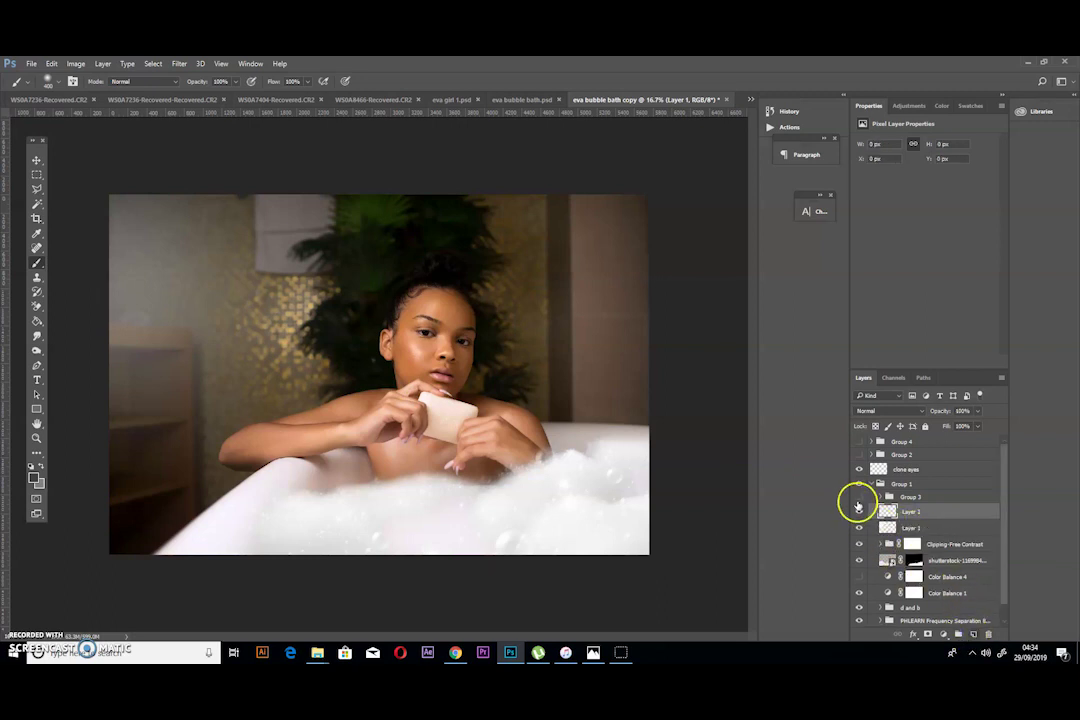
{"action": "left_click", "coordinate": [857, 528]}
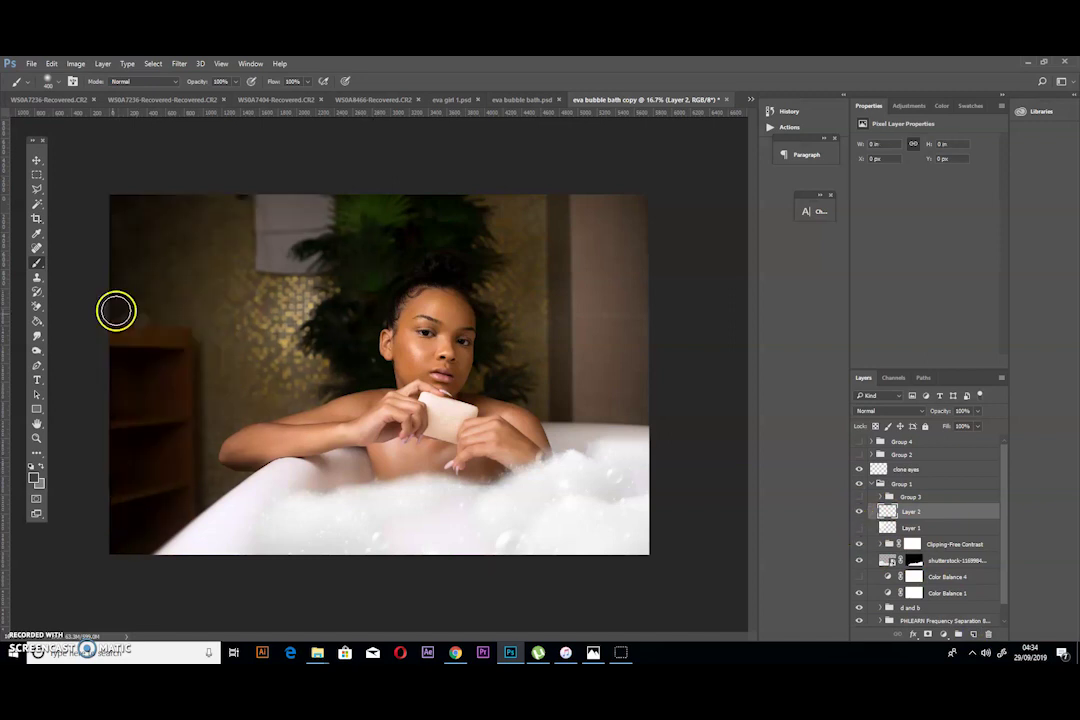
Paint pure white (ffffff) on Layer 2 with a soft 2500-size brush over the wall and shelf at the image's upper left.
{"action": "left_click", "coordinate": [37, 476]}
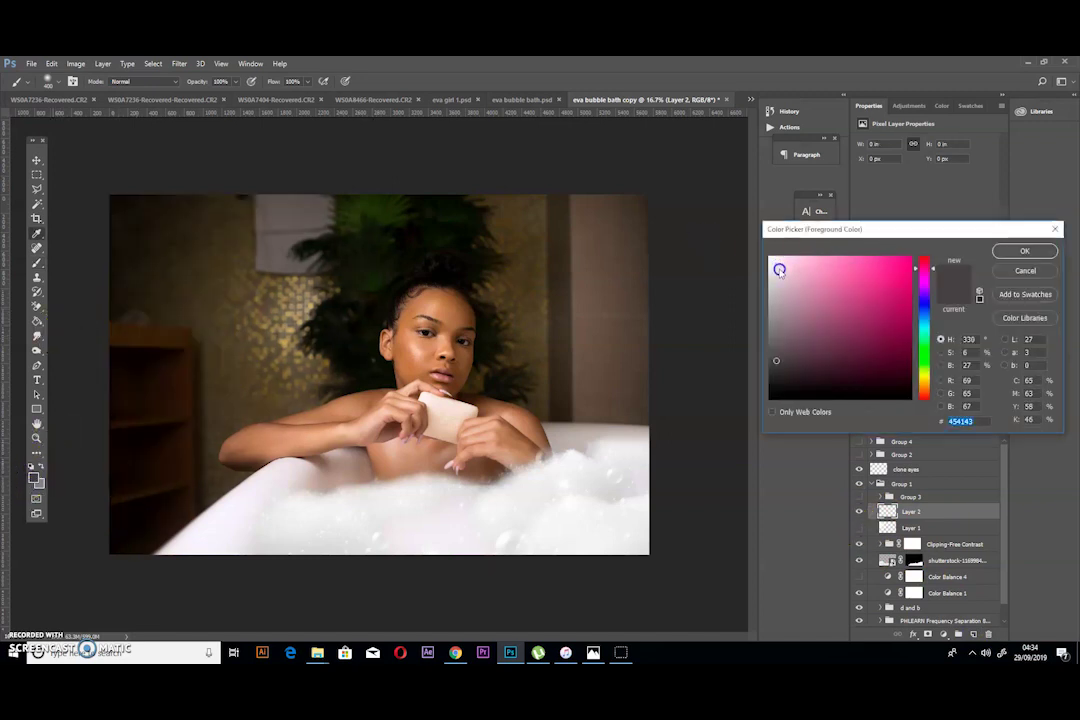
{"action": "left_click_drag", "start_coordinate": [774, 262], "coordinate": [750, 252]}
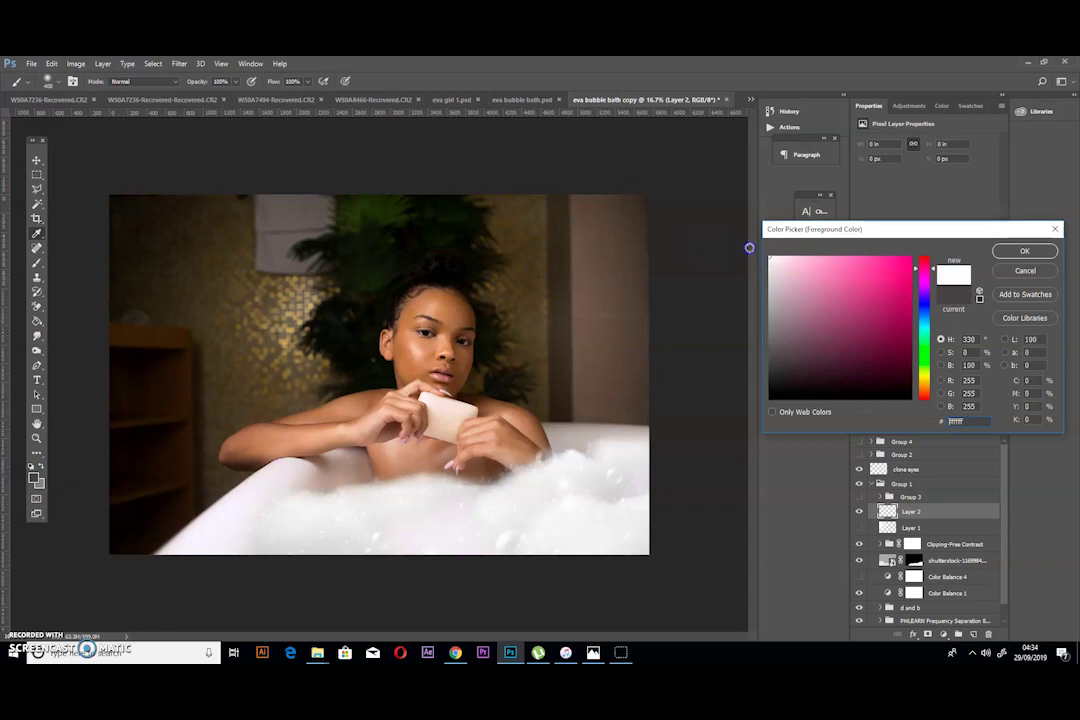
{"action": "key", "text": "b"}
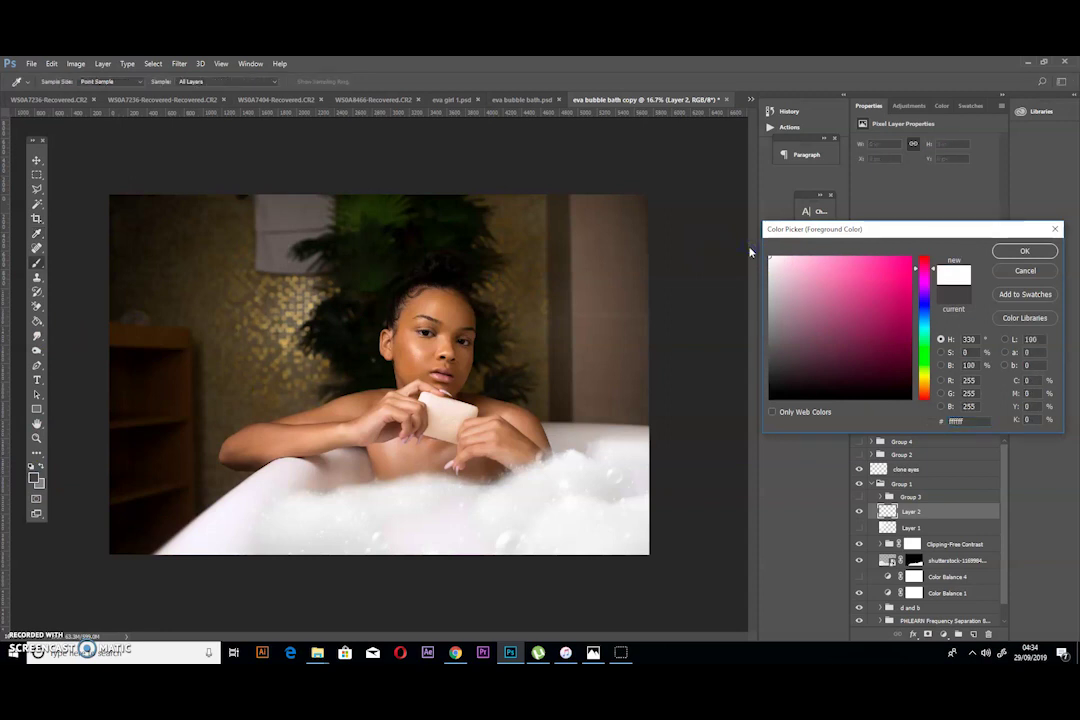
{"action": "key", "text": "Return"}
{"action": "key", "text": "bracketright"}
{"action": "key", "text": "bracketright"}
{"action": "key", "text": "bracketright"}
{"action": "key", "text": "bracketright"}
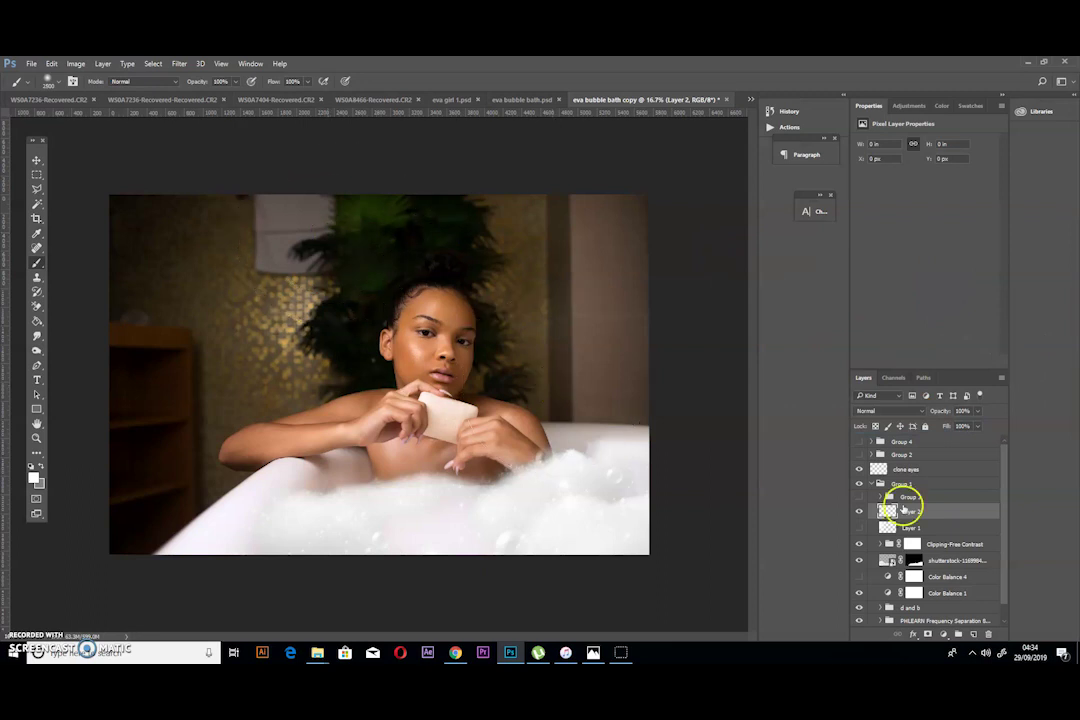
{"action": "left_click", "coordinate": [910, 527]}
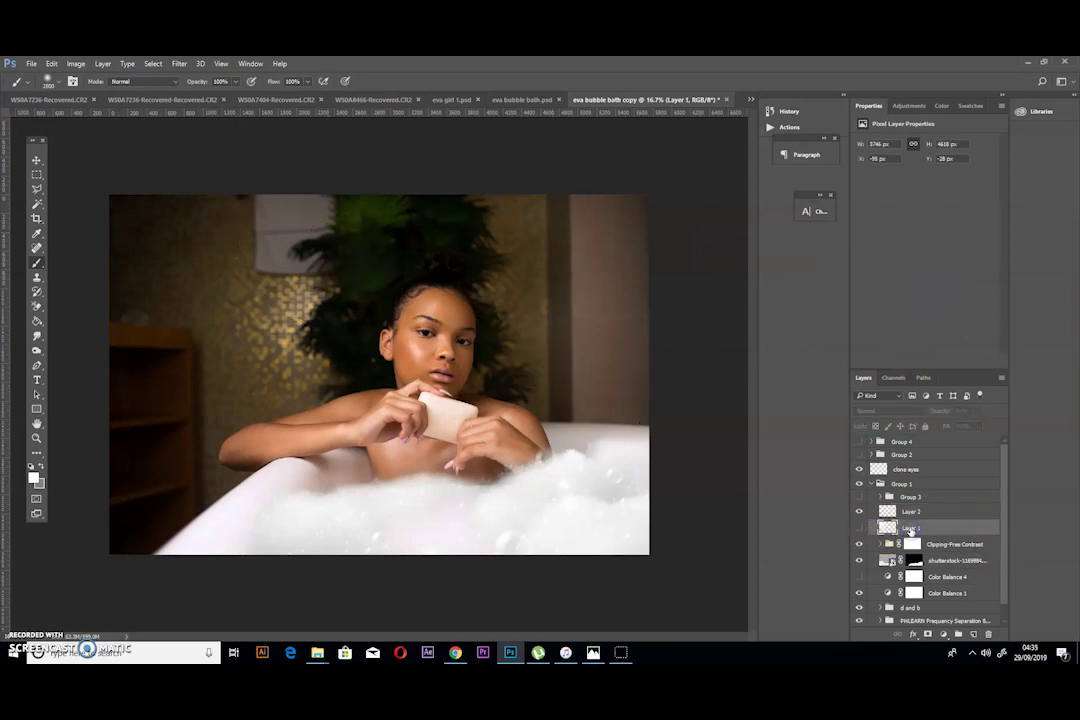
{"action": "left_click", "coordinate": [908, 511]}
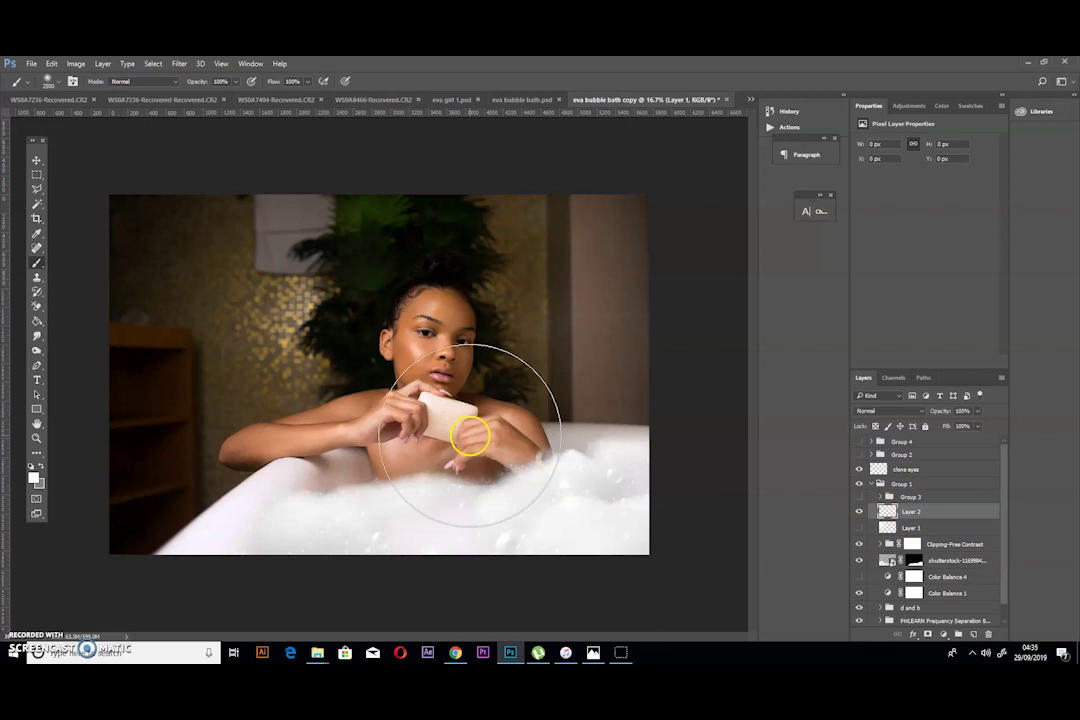
{"action": "mouse_move", "coordinate": [116, 355]}
{"action": "left_mouse_down"}
{"action": "mouse_move", "coordinate": [115, 305]}
{"action": "mouse_move", "coordinate": [136, 260]}
{"action": "mouse_move", "coordinate": [186, 207]}
{"action": "left_mouse_up"}
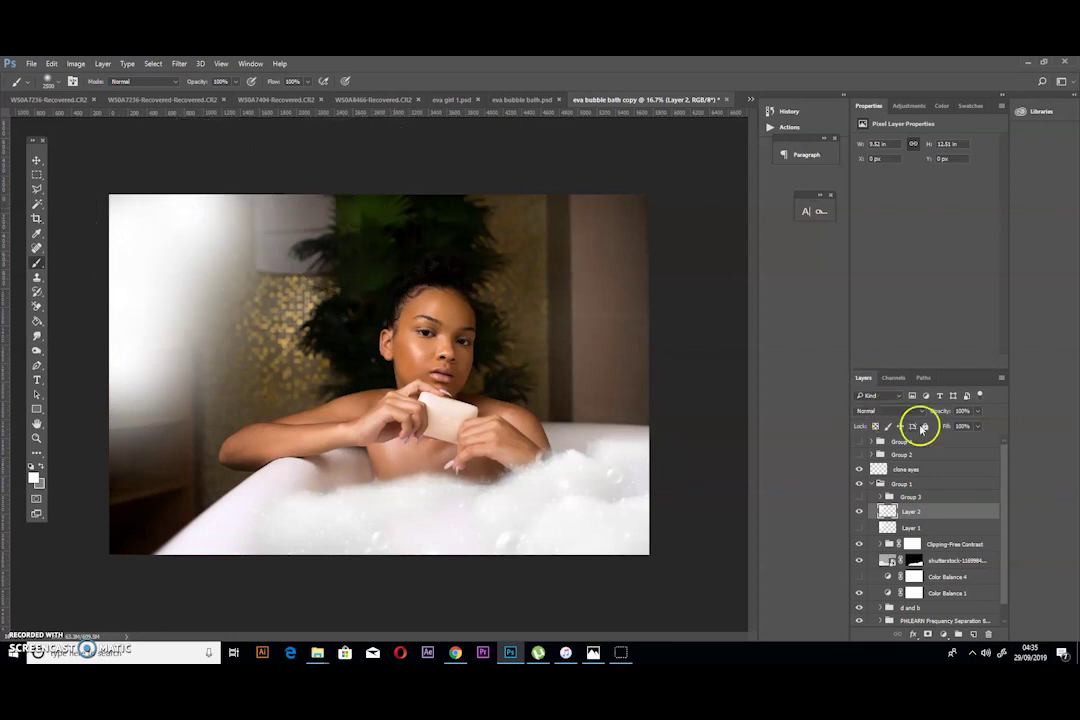
Lower the opacity of Layer 2 to 47%.
{"action": "left_click", "coordinate": [978, 411]}
{"action": "mouse_move", "coordinate": [965, 425]}
{"action": "left_mouse_down"}
{"action": "mouse_move", "coordinate": [935, 429]}
{"action": "mouse_move", "coordinate": [951, 426]}
{"action": "left_mouse_up"}
{"action": "left_click", "coordinate": [872, 516]}
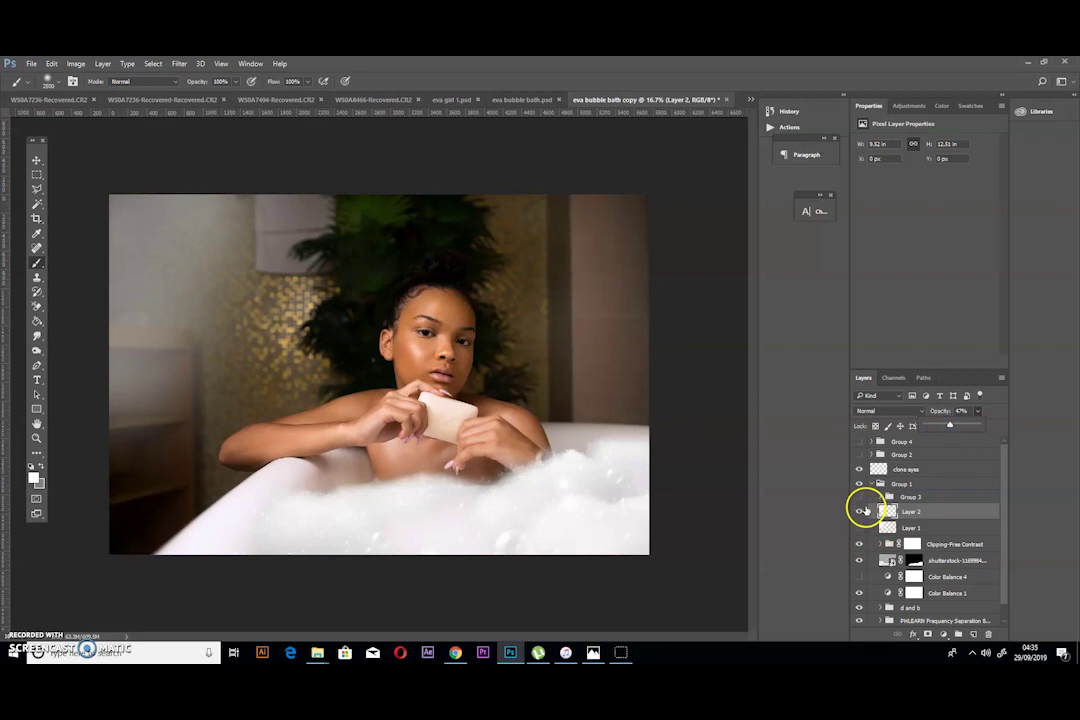
Make Layer 1 visible again and select it, and hide Layer 2.
{"action": "left_click", "coordinate": [859, 530]}
{"action": "left_click", "coordinate": [860, 531]}
{"action": "left_click", "coordinate": [910, 525]}
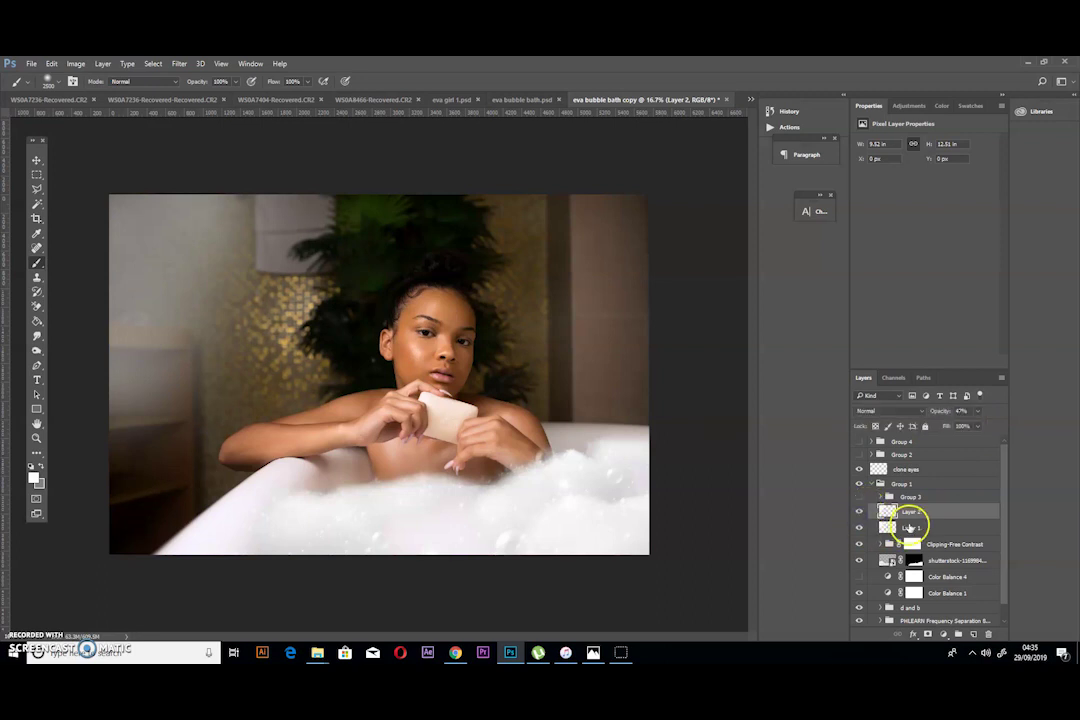
{"action": "left_click", "coordinate": [860, 511]}
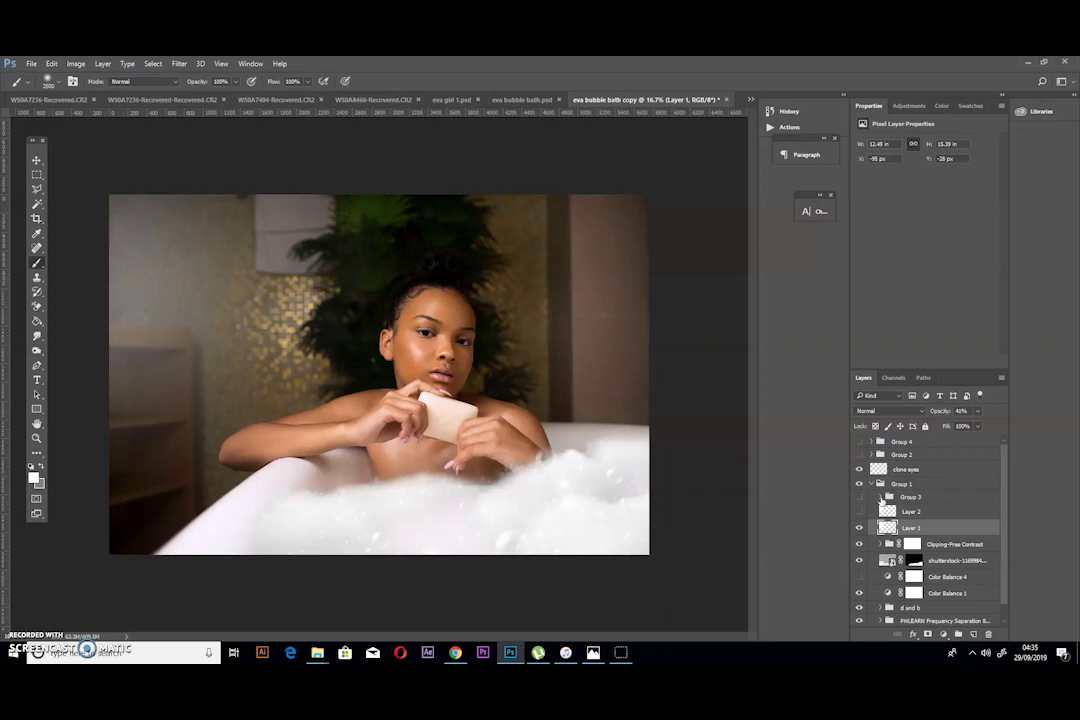
Expand Group 3 and make it visible, and select the masked light-ray layer inside it.
{"action": "left_click", "coordinate": [880, 497]}
{"action": "left_click_drag", "start_coordinate": [873, 574], "coordinate": [860, 503]}
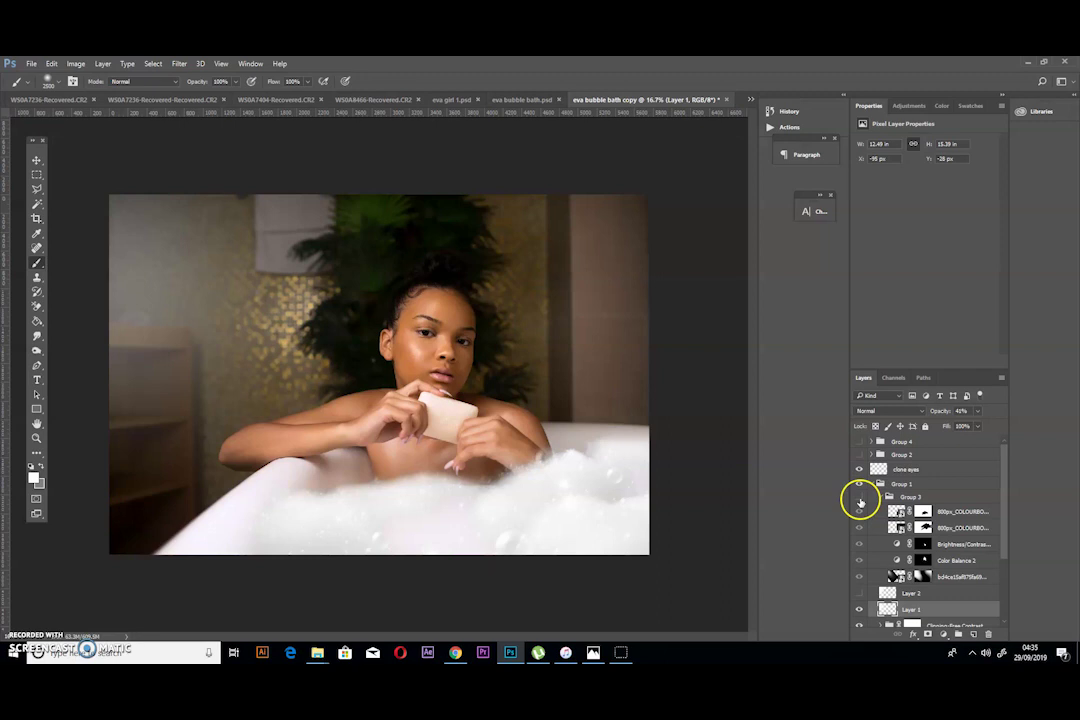
{"action": "left_click", "coordinate": [859, 500]}
{"action": "mouse_move", "coordinate": [923, 580]}
{"action": "left_mouse_down"}
{"action": "mouse_move", "coordinate": [948, 580]}
{"action": "mouse_move", "coordinate": [925, 581]}
{"action": "left_mouse_up"}
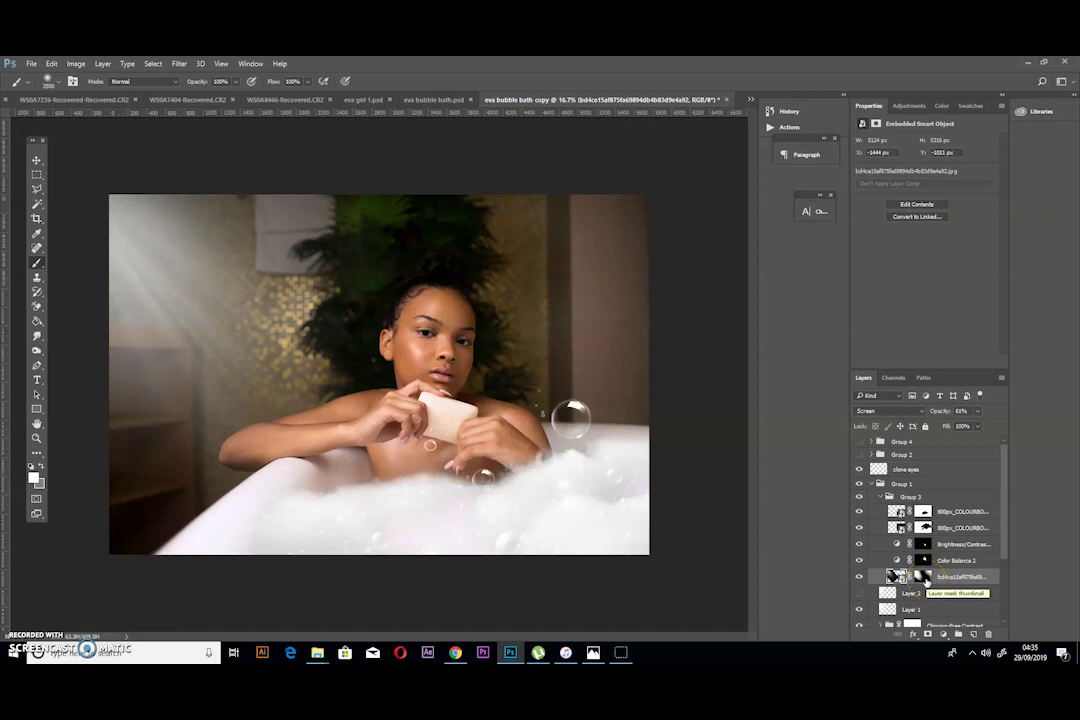
{"action": "right_click", "coordinate": [925, 581]}
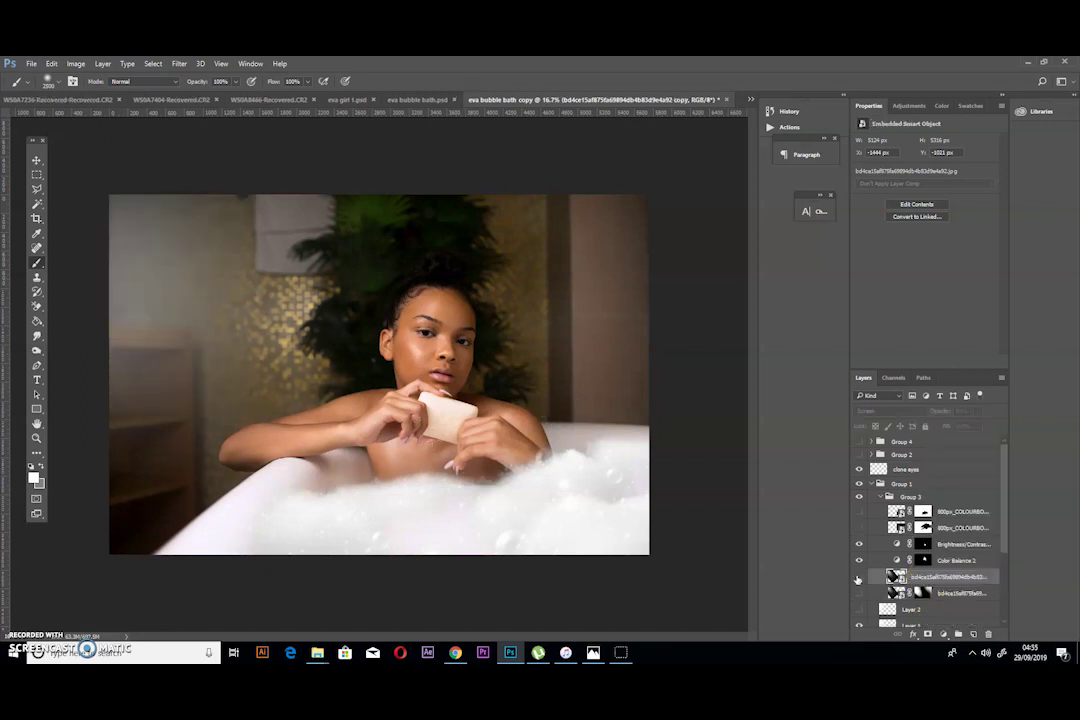
Show the unmasked light-ray copy with the Normal blend mode at 100% opacity.
{"action": "left_click", "coordinate": [857, 578]}
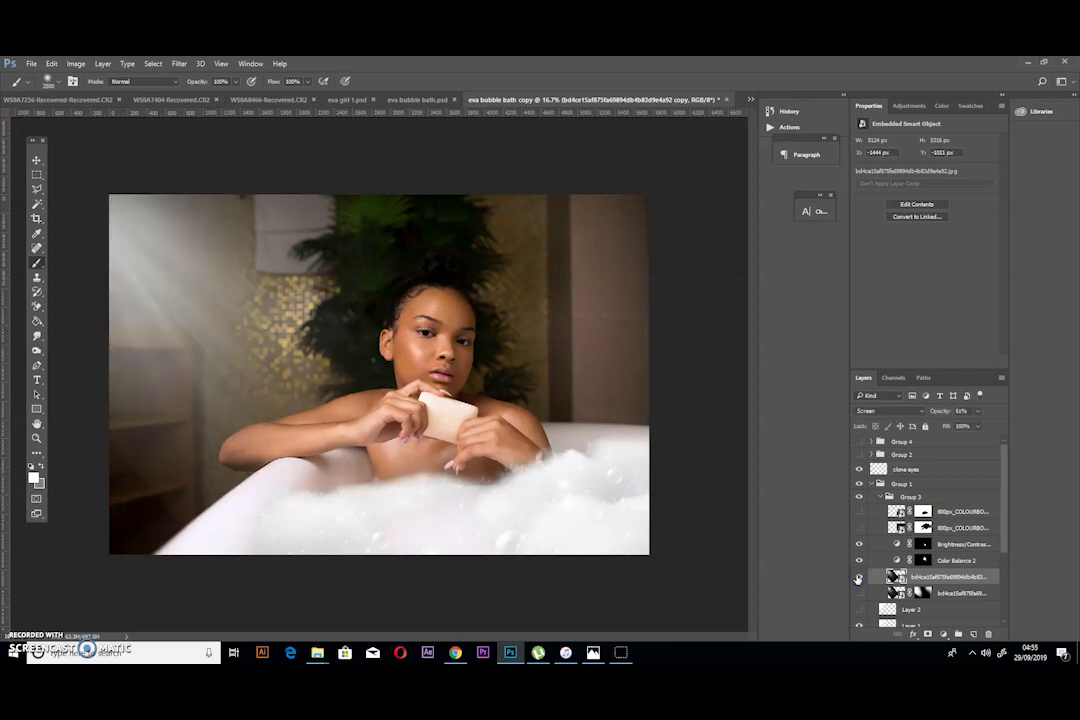
{"action": "left_click", "coordinate": [868, 411]}
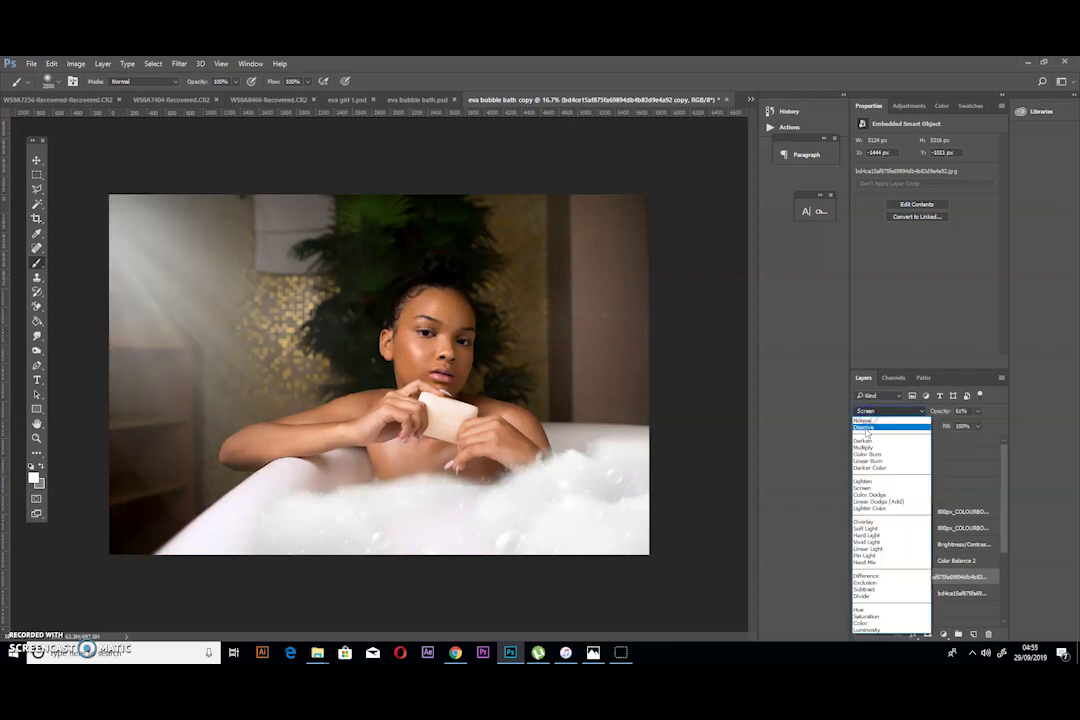
{"action": "left_click", "coordinate": [862, 421]}
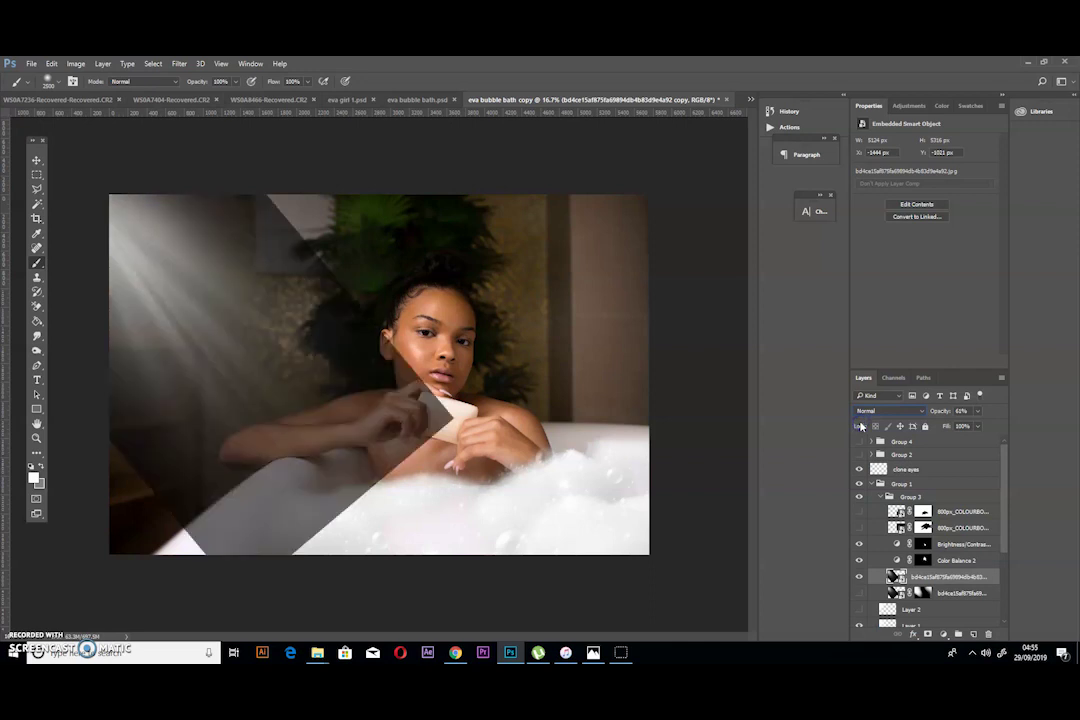
{"action": "left_click", "coordinate": [975, 412]}
{"action": "left_click_drag", "start_coordinate": [976, 420], "coordinate": [1005, 427]}
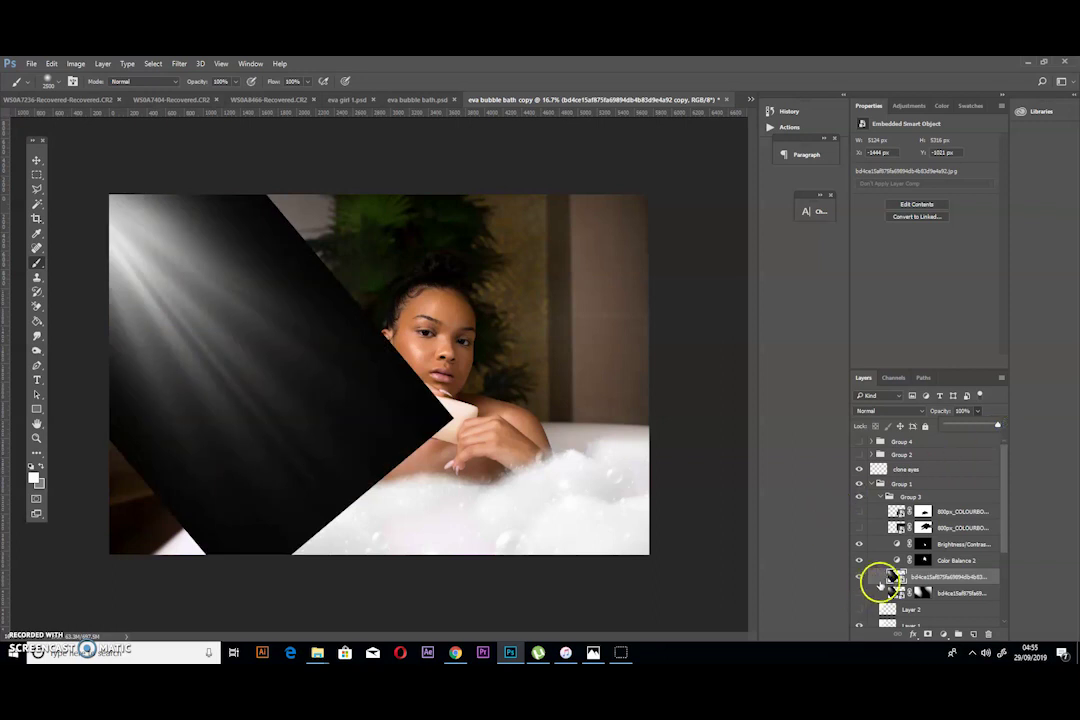
{"action": "left_click", "coordinate": [859, 580]}
{"action": "left_click", "coordinate": [918, 576]}
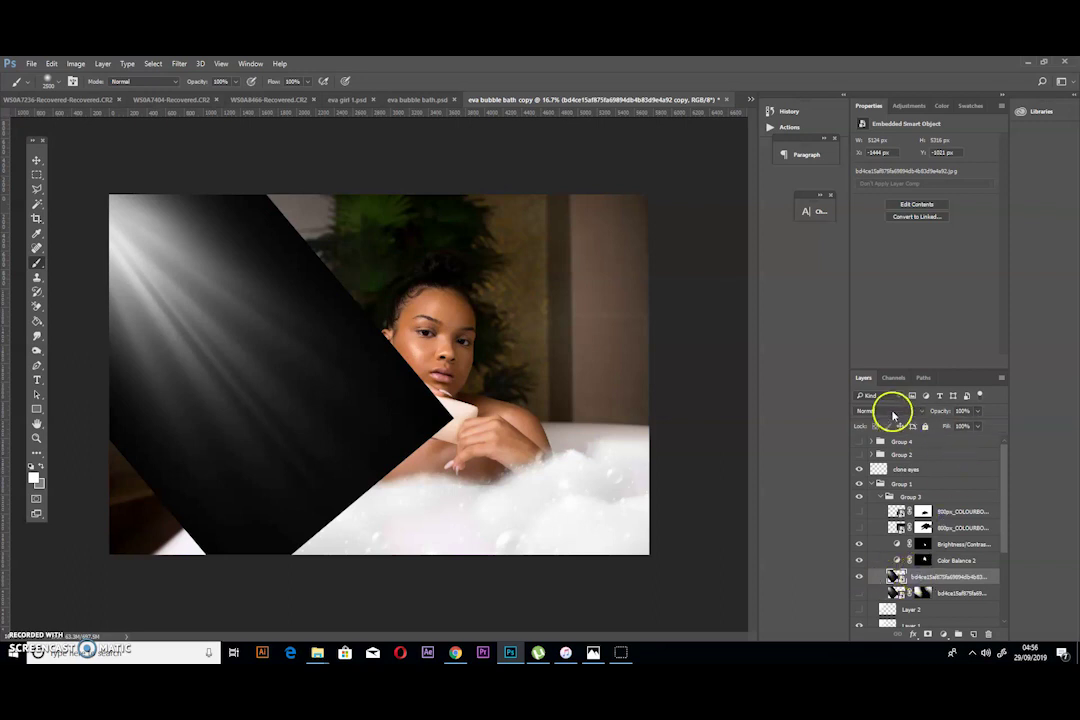
Set the light-ray copy's blend mode to Screen and lower its opacity to 57%.
{"action": "left_click", "coordinate": [893, 414]}
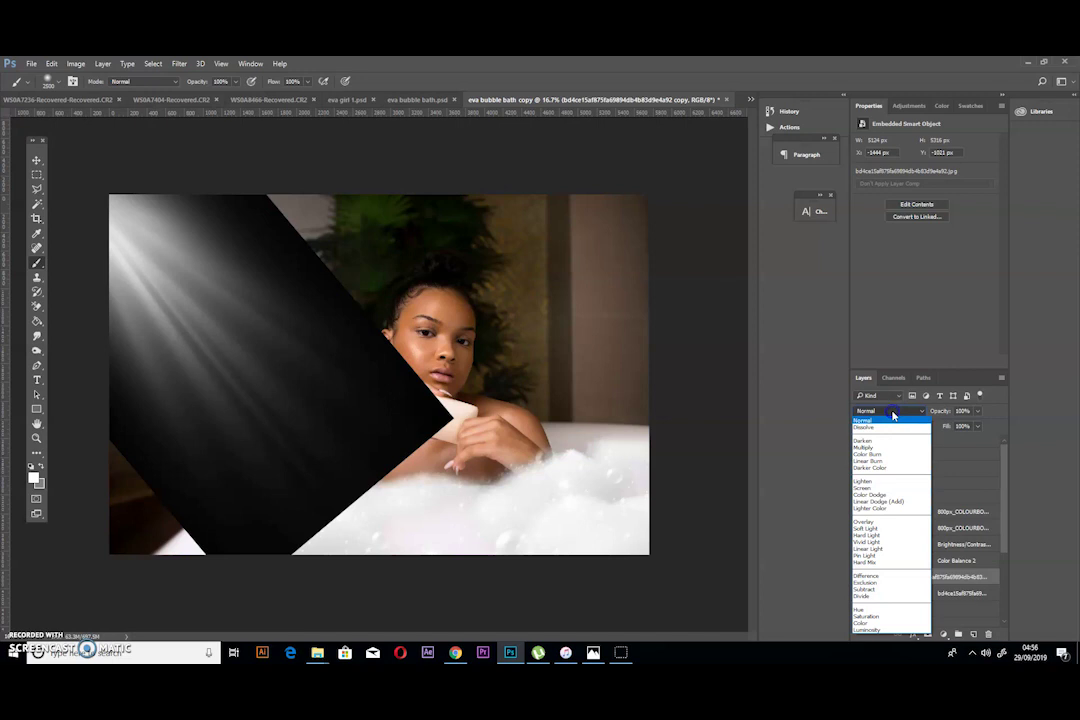
{"action": "left_click", "coordinate": [873, 489]}
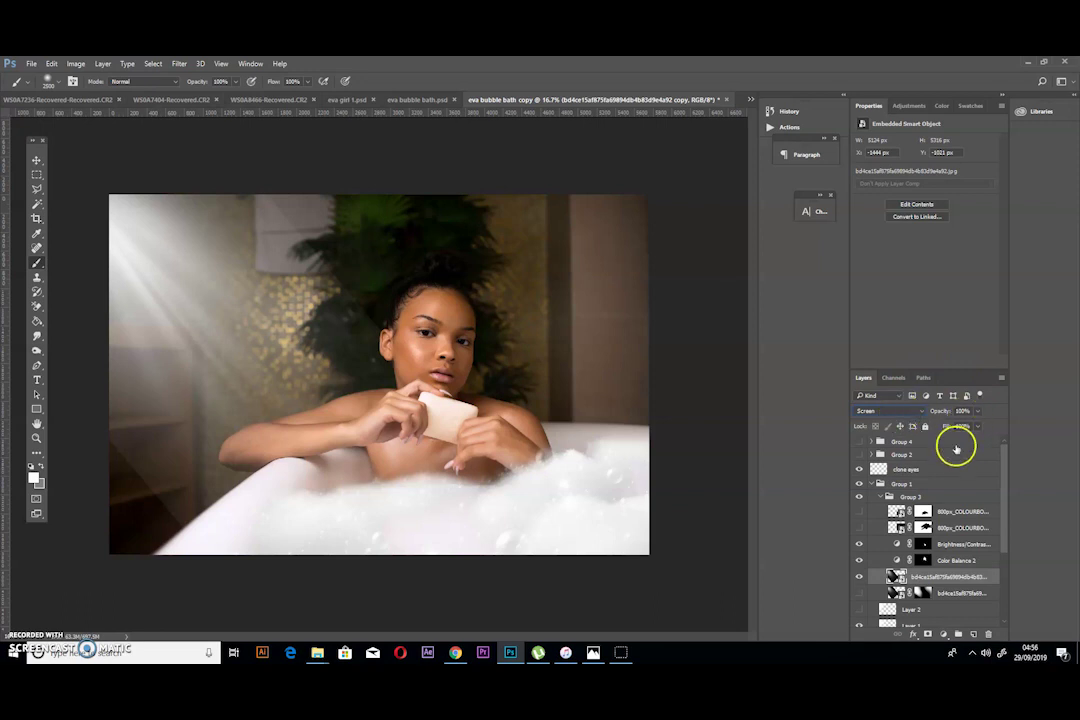
{"action": "left_click", "coordinate": [976, 413]}
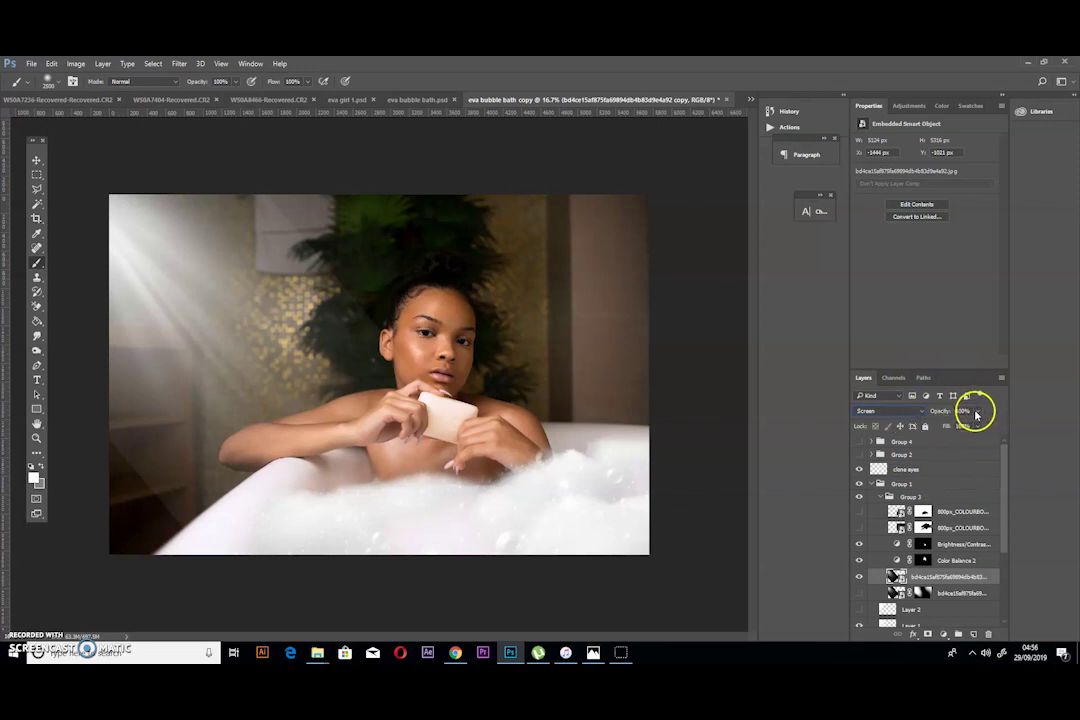
{"action": "left_click_drag", "start_coordinate": [974, 417], "coordinate": [955, 425]}
Add a layer mask to the light-ray copy and paint black with a soft 1600-size brush over the lower shelf, plant and woman.
{"action": "left_click", "coordinate": [920, 597]}
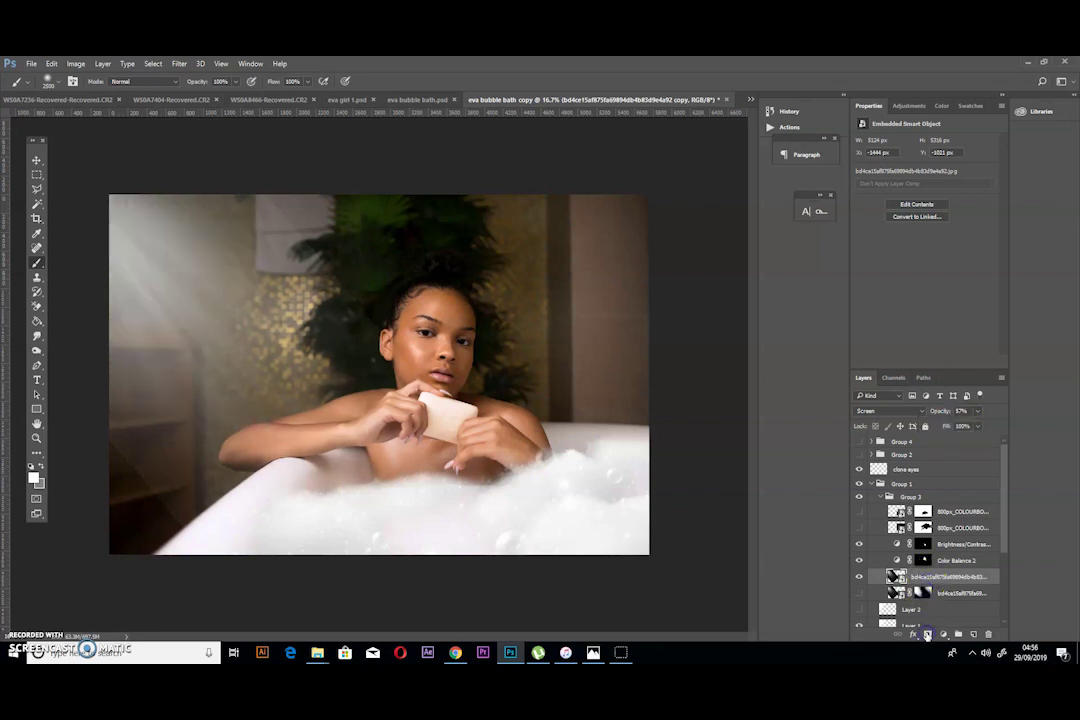
{"action": "left_click", "coordinate": [927, 634]}
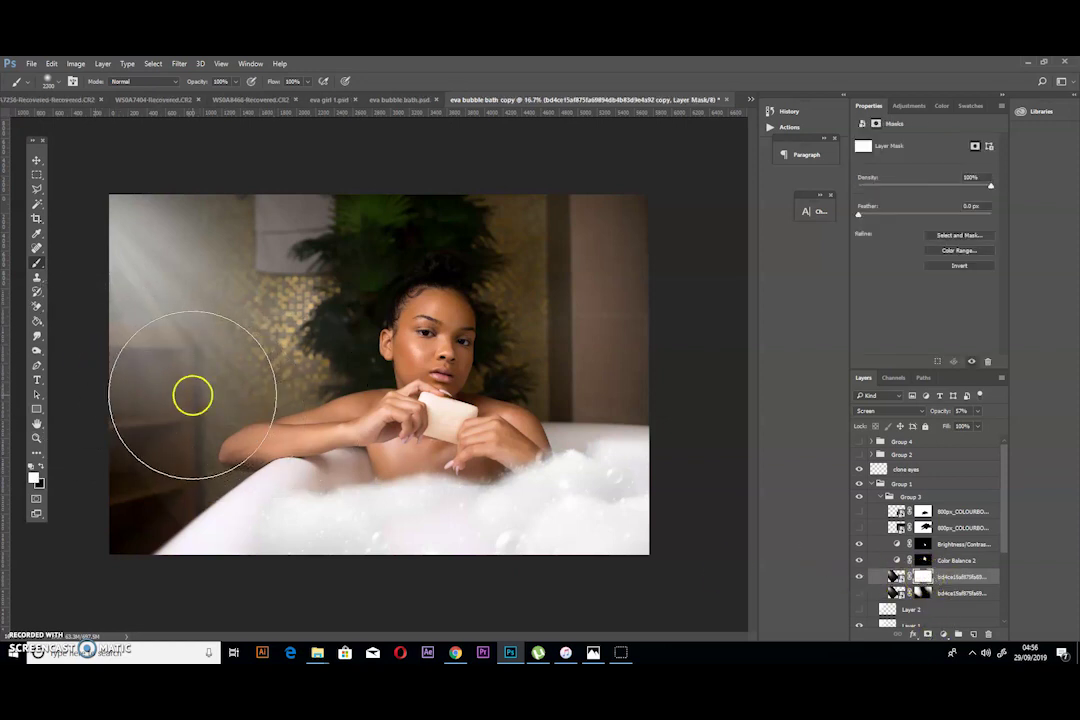
{"action": "left_click", "coordinate": [40, 467]}
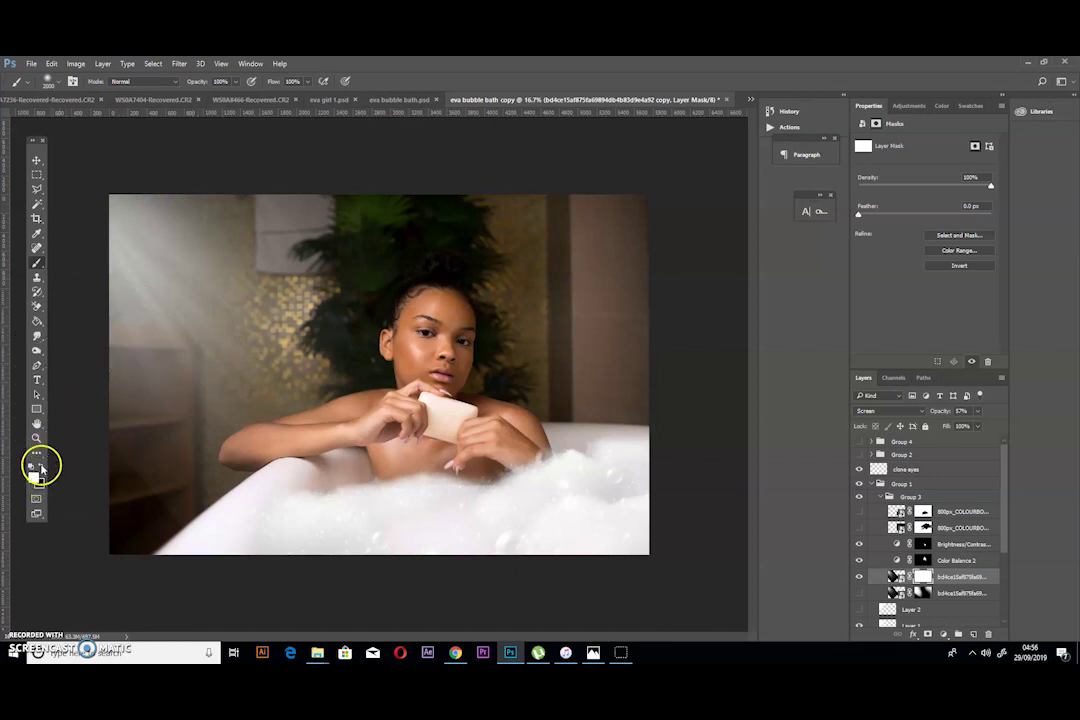
{"action": "key", "text": "bracketleft"}
{"action": "key", "text": "bracketleft"}
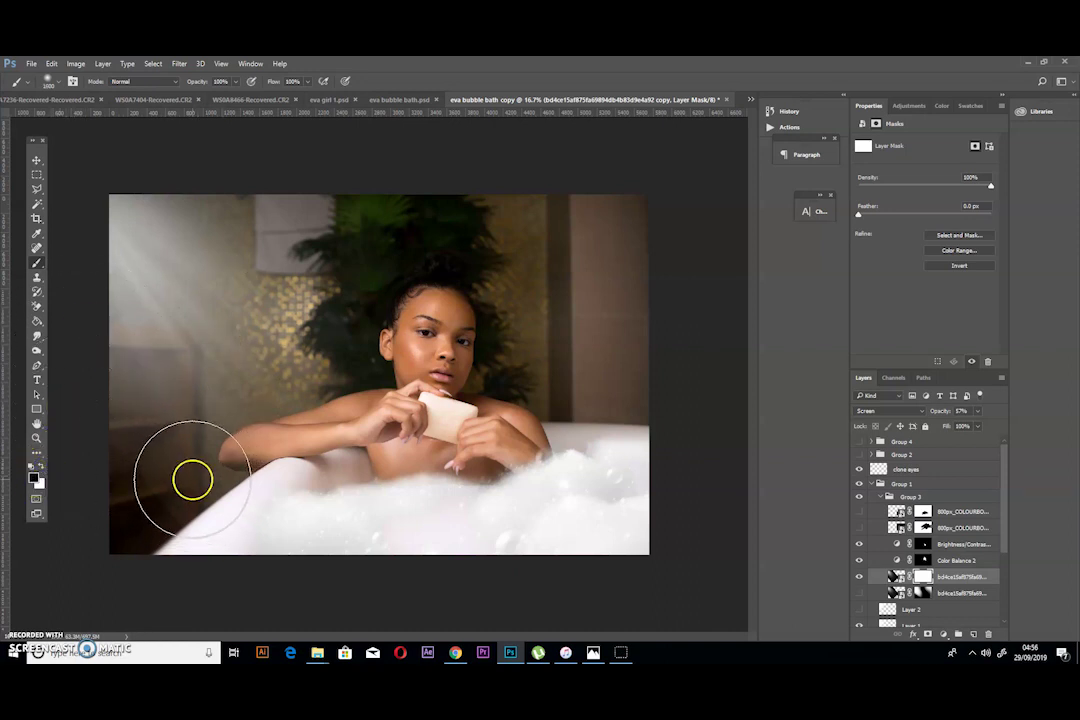
{"action": "left_click", "coordinate": [154, 489]}
{"action": "left_click", "coordinate": [386, 420]}
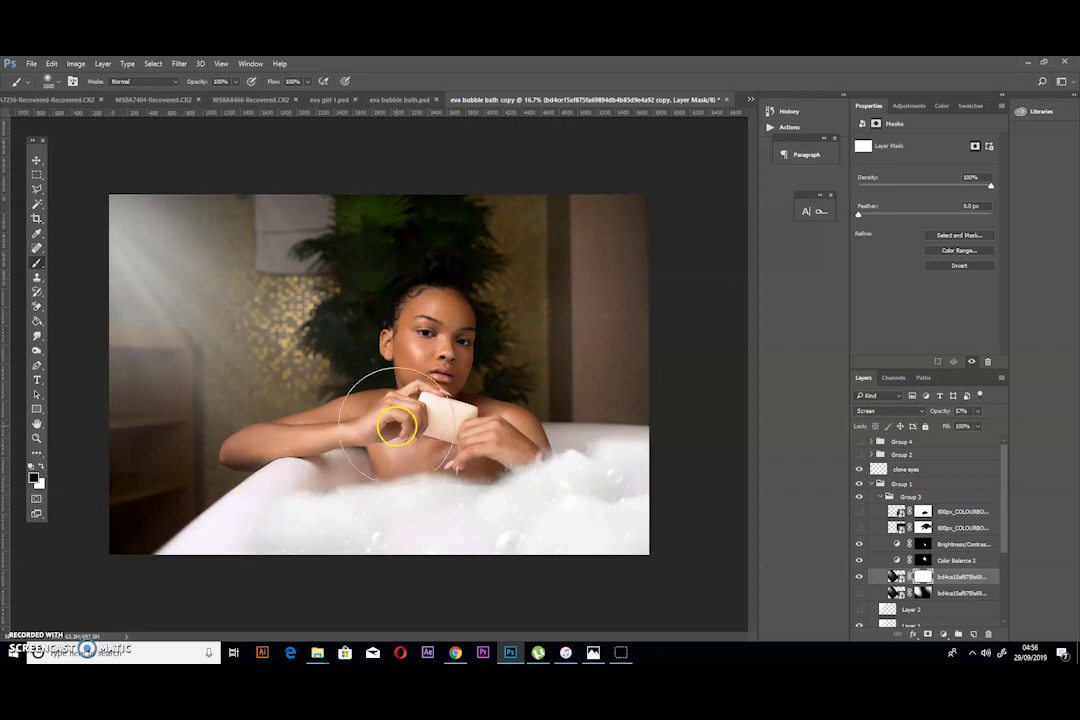
{"action": "left_click", "coordinate": [337, 217]}
{"action": "mouse_move", "coordinate": [400, 372]}
{"action": "left_mouse_down"}
{"action": "mouse_move", "coordinate": [429, 479]}
{"action": "mouse_move", "coordinate": [470, 492]}
{"action": "mouse_move", "coordinate": [381, 453]}
{"action": "left_mouse_up"}
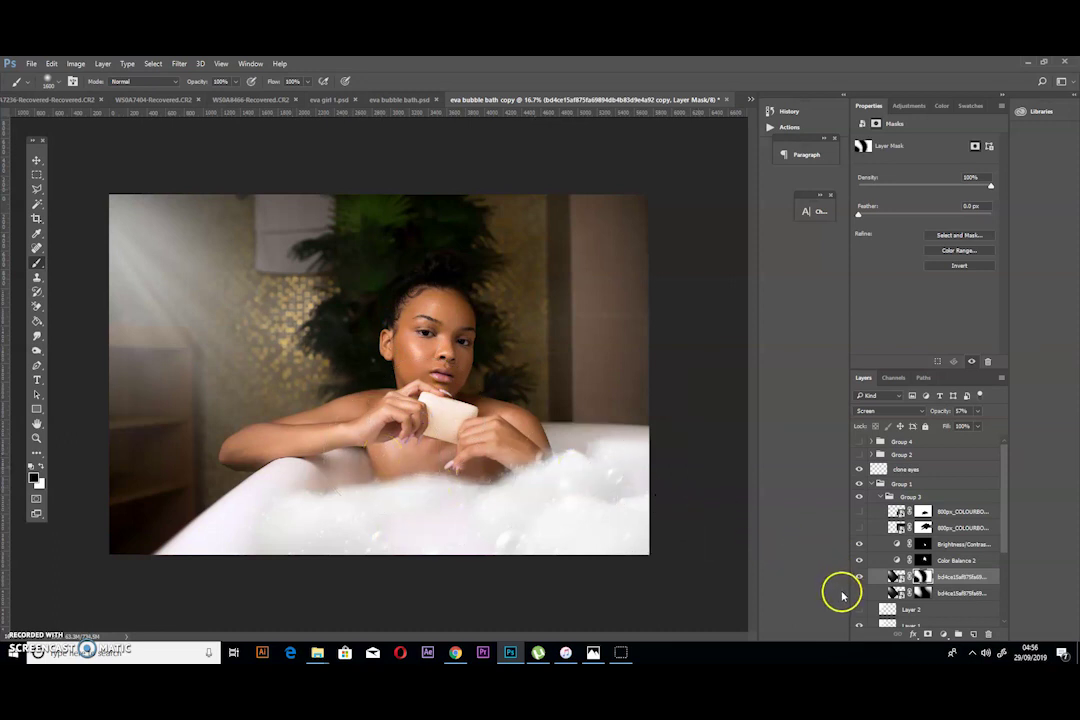
Hide the light-ray copy and show the original masked light-ray layer.
{"action": "left_click", "coordinate": [859, 577]}
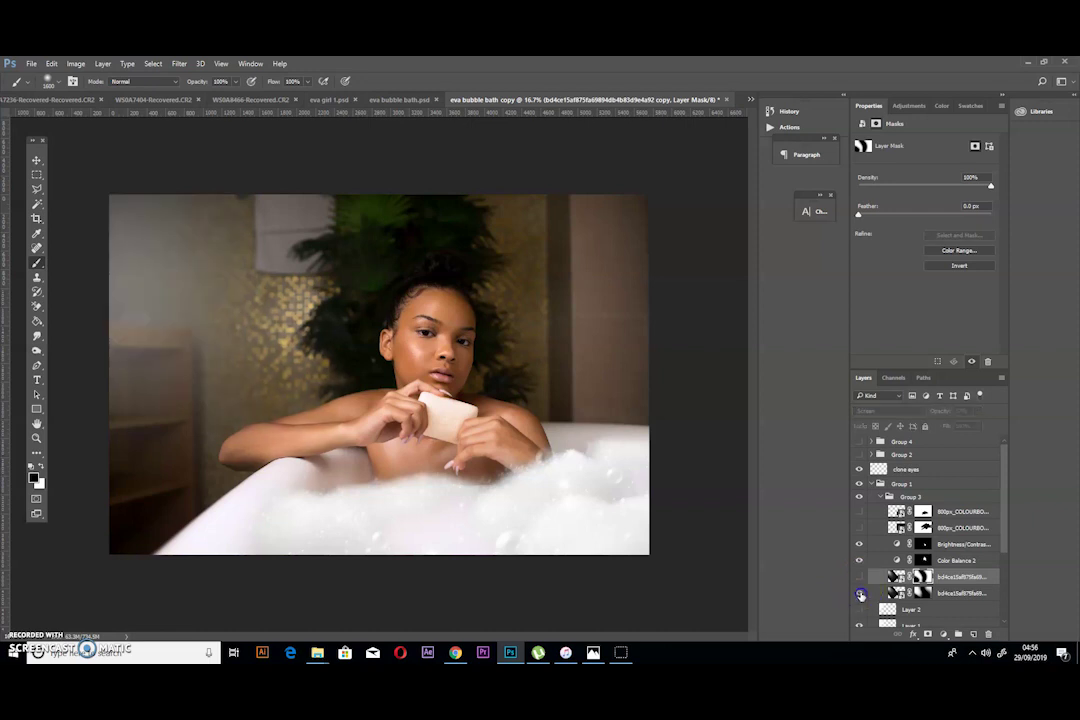
{"action": "left_click", "coordinate": [860, 594]}
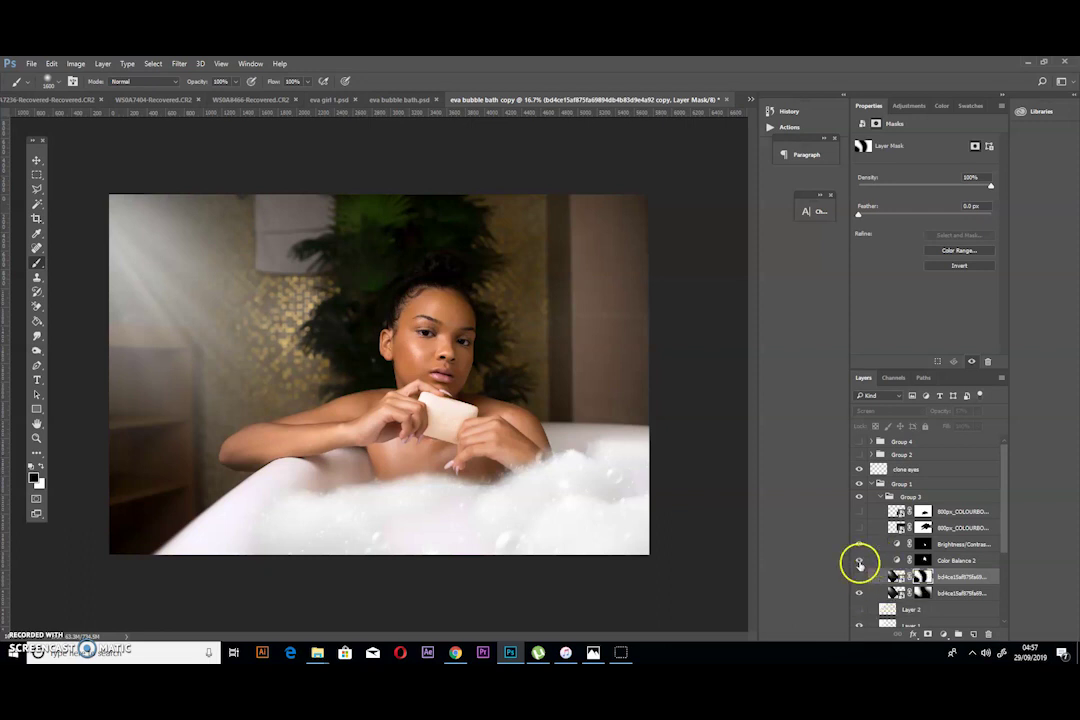
Toggle the Color Balance 2 and Brightness/Contrast layers to compare their effect on the picture.
{"action": "left_click", "coordinate": [857, 563]}
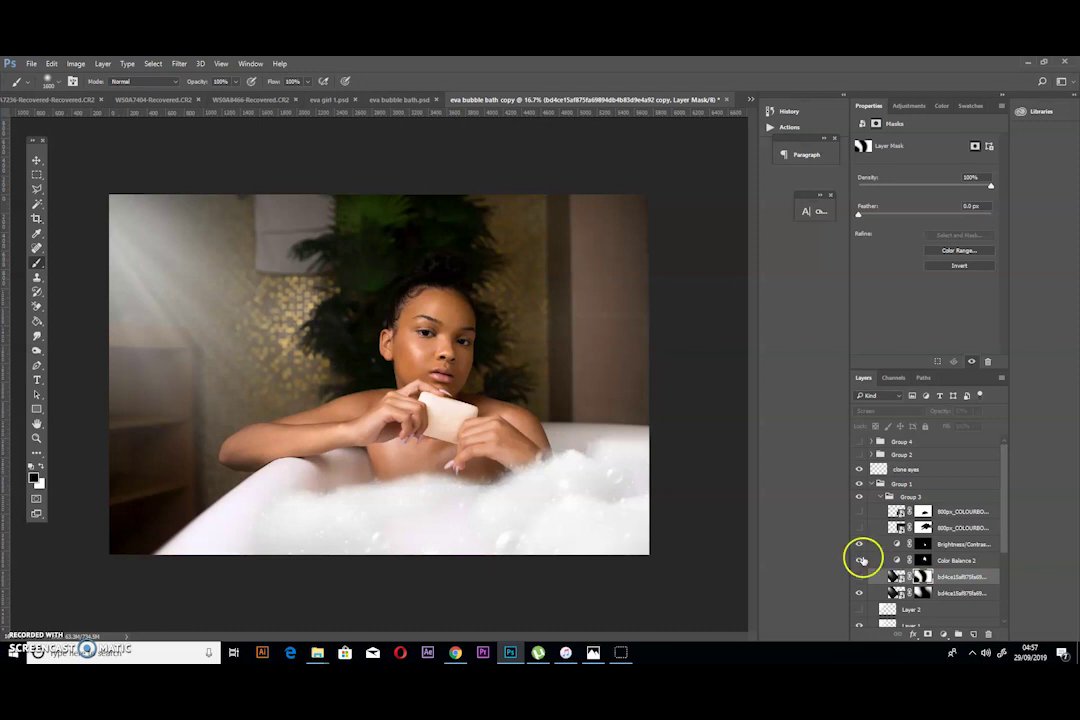
{"action": "left_click", "coordinate": [863, 545]}
{"action": "left_click", "coordinate": [857, 541]}
Make the lower of the two masked bubble layers in Group 3 visible.
{"action": "left_click", "coordinate": [860, 528]}
{"action": "left_click", "coordinate": [860, 528]}
{"action": "mouse_move", "coordinate": [868, 523]}
{"action": "left_mouse_down"}
{"action": "mouse_move", "coordinate": [935, 518]}
{"action": "mouse_move", "coordinate": [866, 518]}
{"action": "left_mouse_up"}
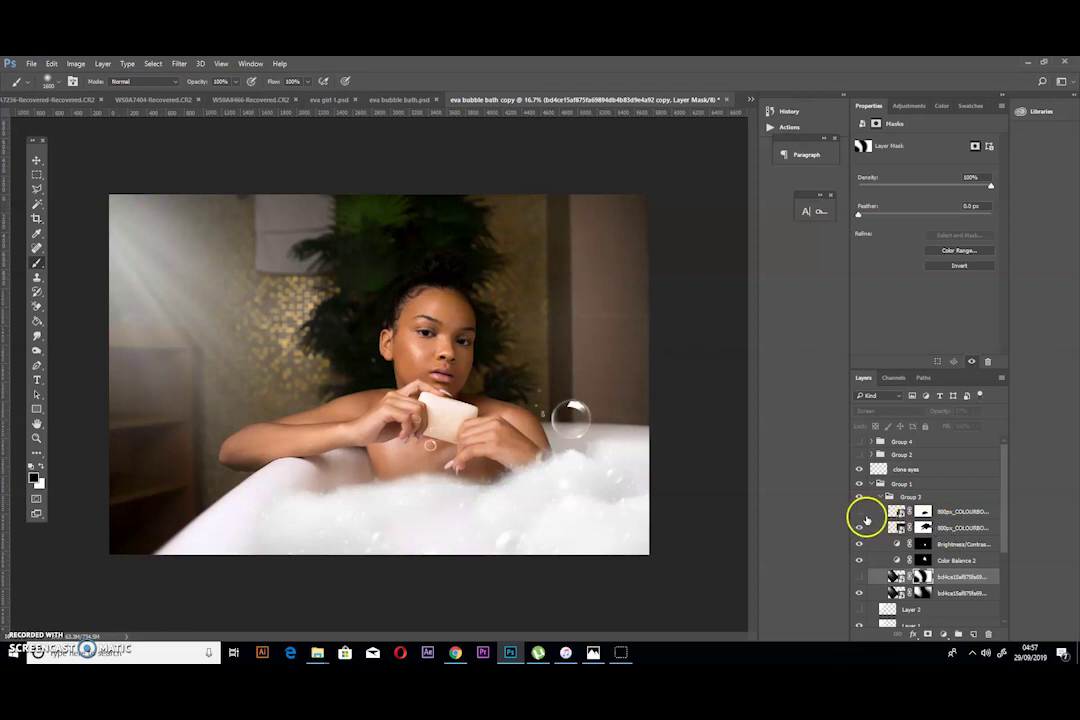
Duplicate the visible bubble layer 800px_COLOURBOX2322372 without renaming the original.
{"action": "double_click", "coordinate": [962, 527]}
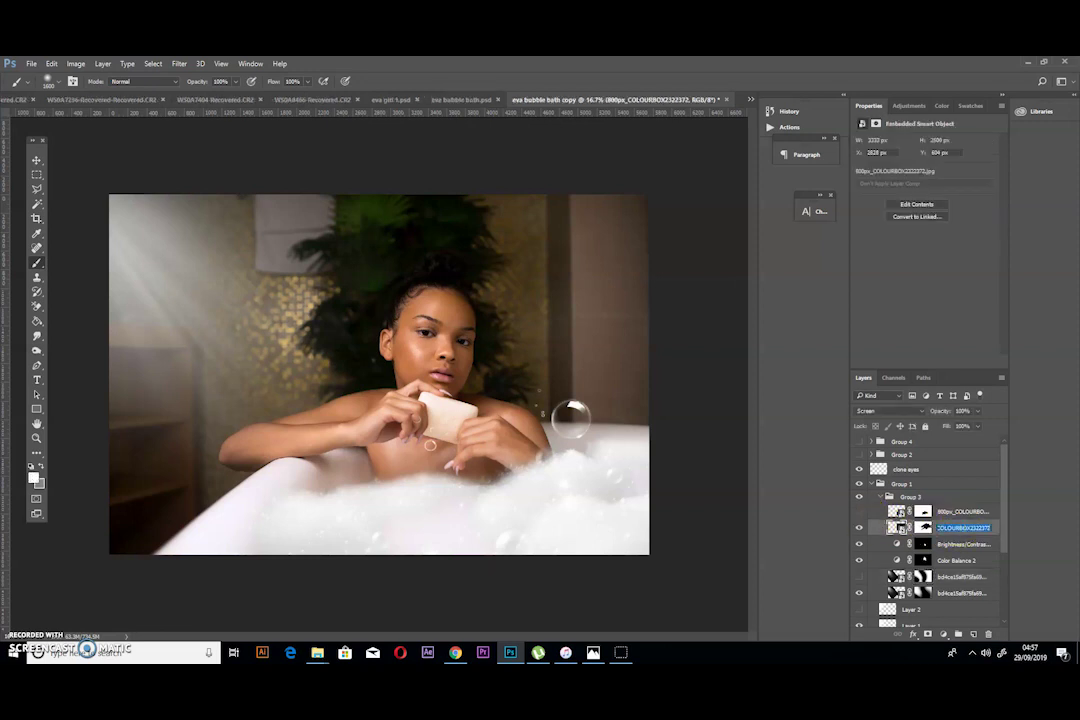
{"action": "left_click", "coordinate": [986, 528]}
{"action": "right_click", "coordinate": [993, 533]}
{"action": "key", "text": "Escape"}
{"action": "key", "text": "ctrl+j"}
Try to rasterize the duplicated bubble layer.
{"action": "right_click", "coordinate": [950, 528]}
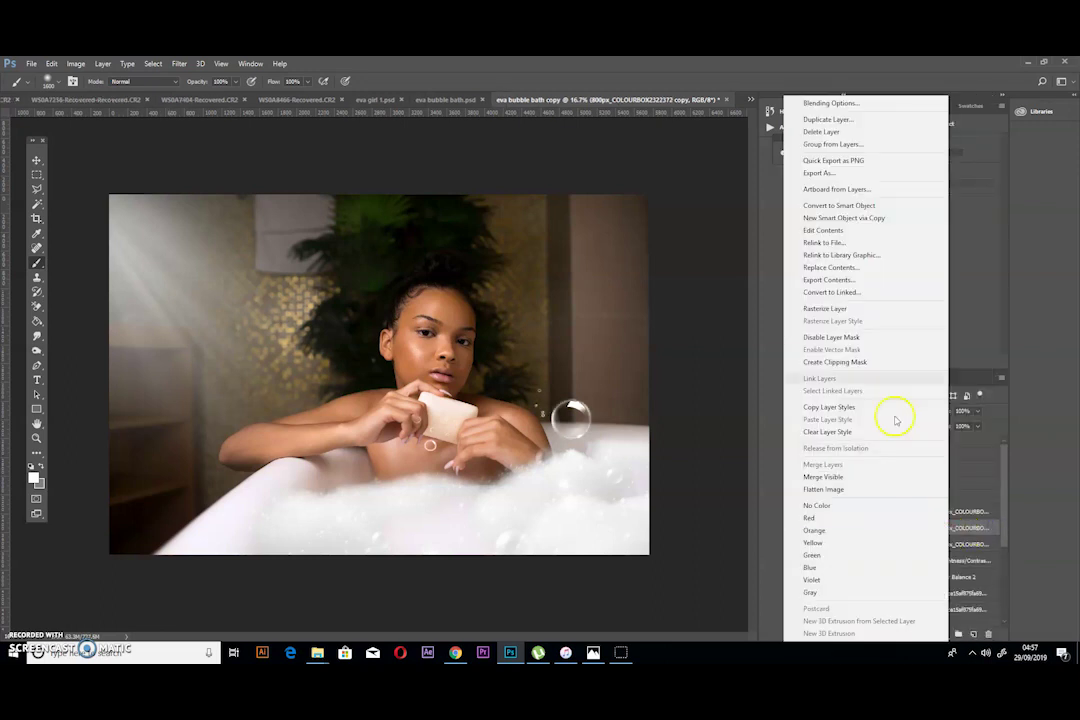
{"action": "left_click", "coordinate": [845, 308]}
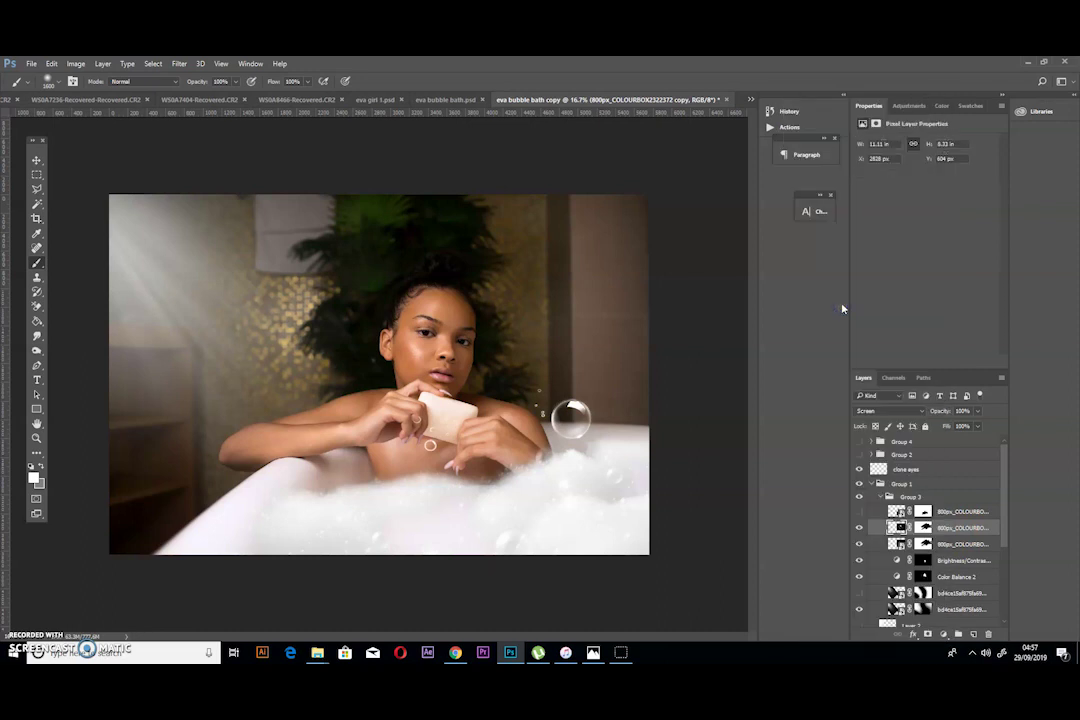
{"action": "left_click", "coordinate": [940, 526]}
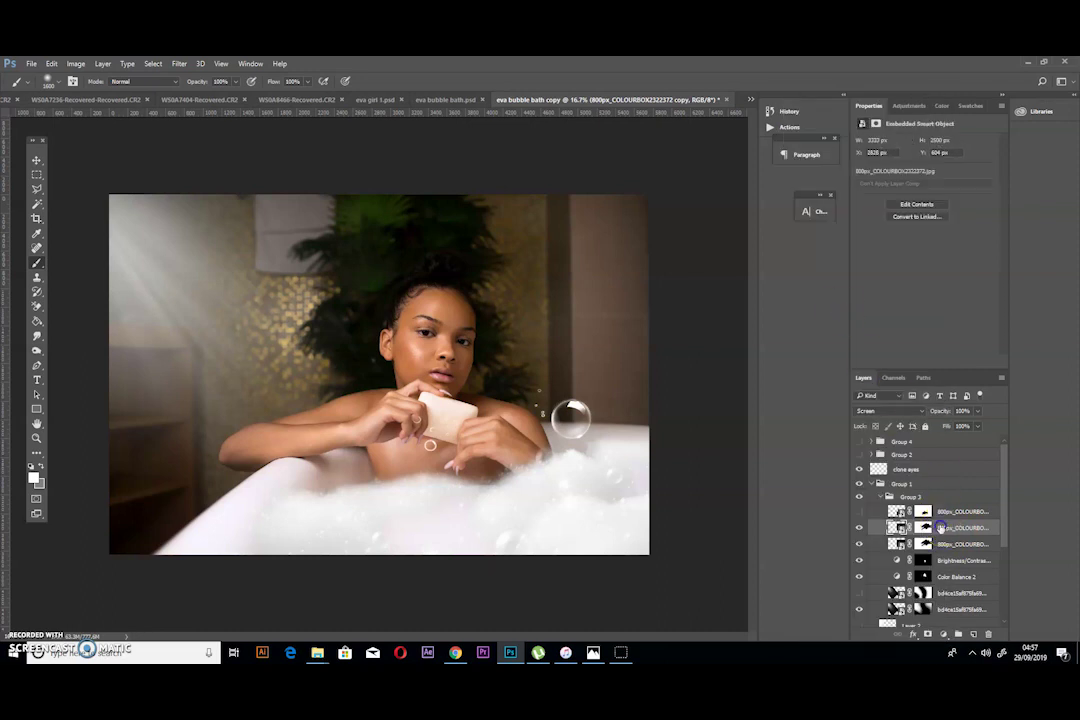
Switch the bubble layer copy to the Normal blend mode to inspect its black backdrop, and return it to Screen.
{"action": "left_click", "coordinate": [886, 411]}
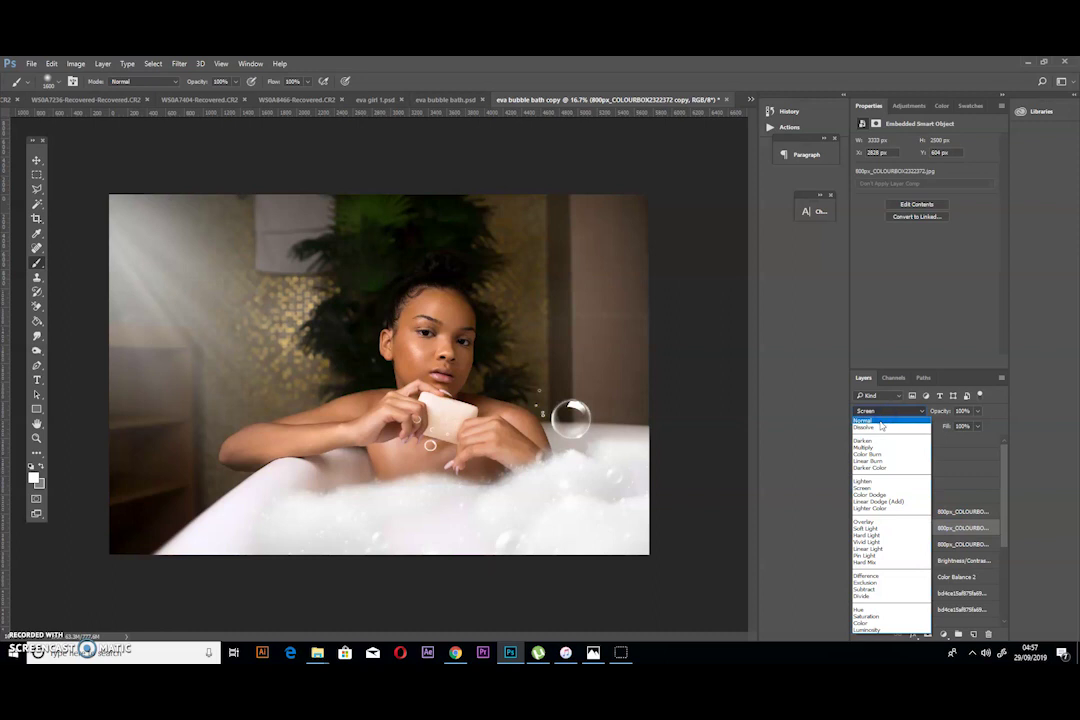
{"action": "left_click", "coordinate": [880, 421]}
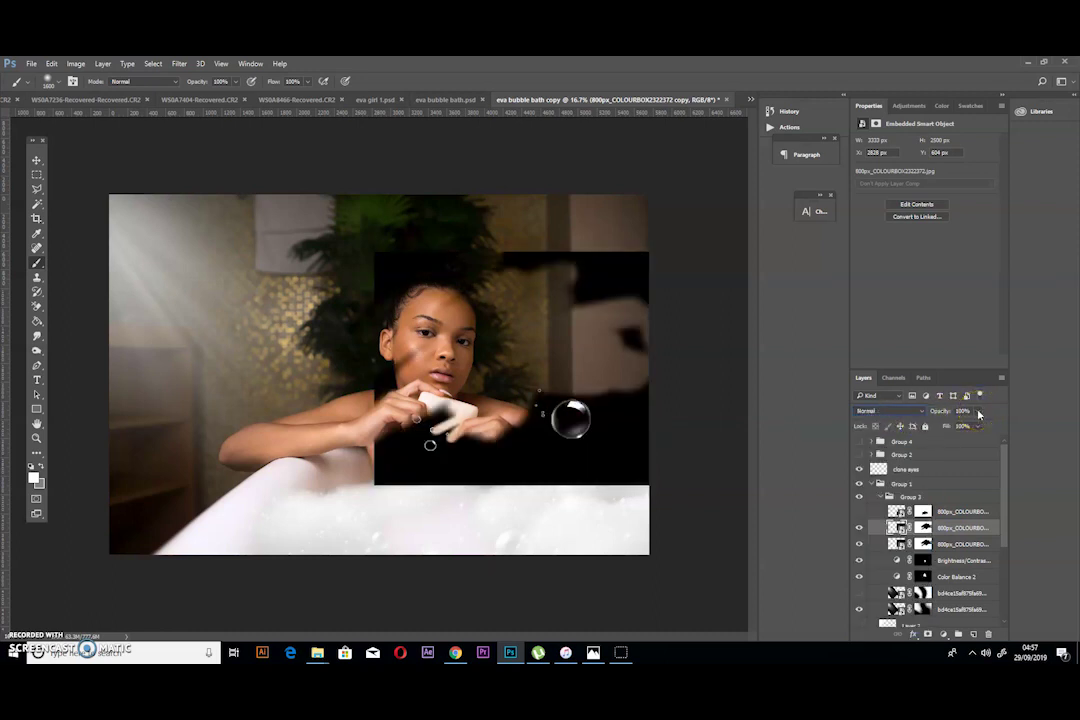
{"action": "left_click", "coordinate": [905, 411]}
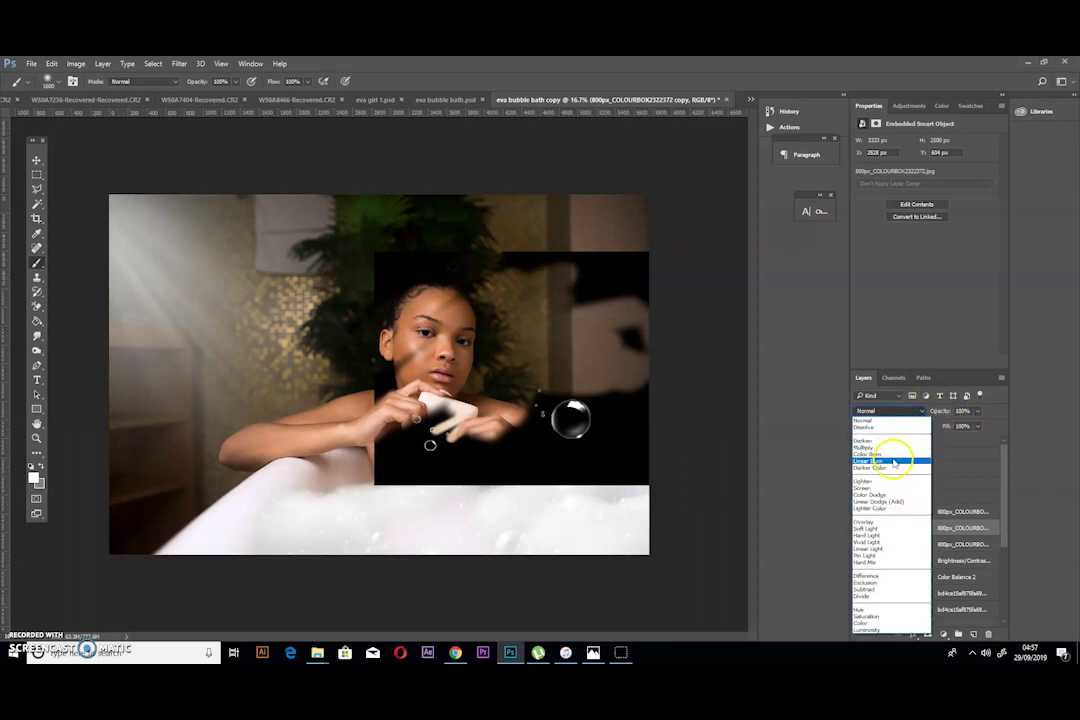
{"action": "left_click", "coordinate": [893, 487]}
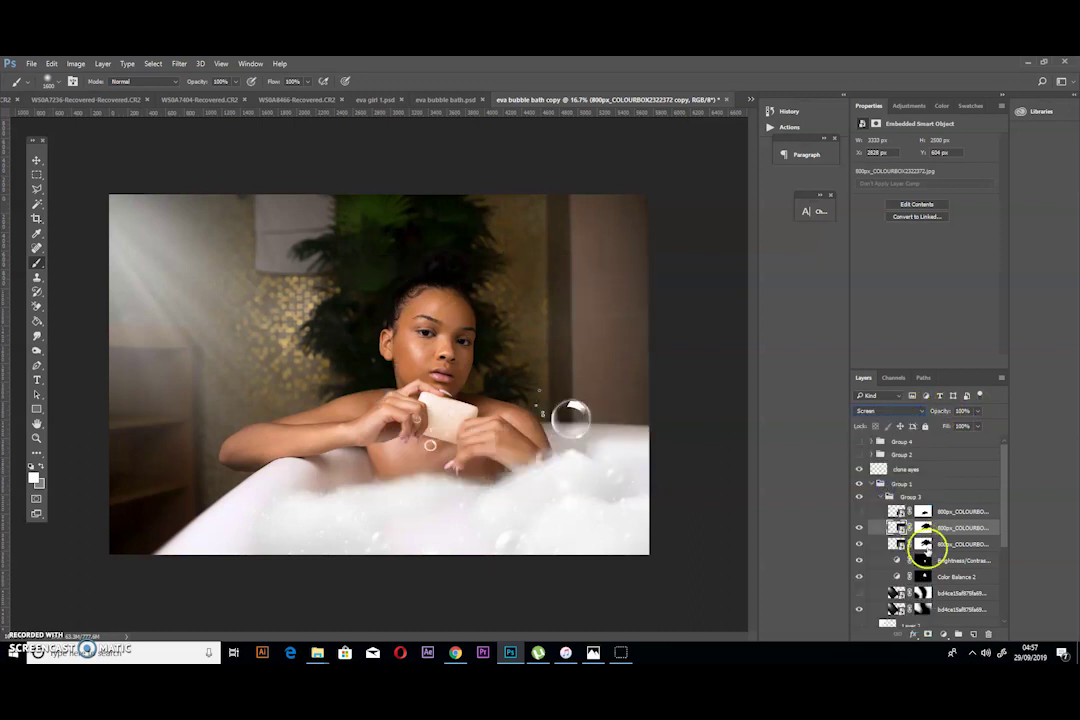
Hide the bubble layer copy and show the topmost bubble layer in Group 3.
{"action": "left_click", "coordinate": [859, 528]}
{"action": "left_click", "coordinate": [859, 511]}
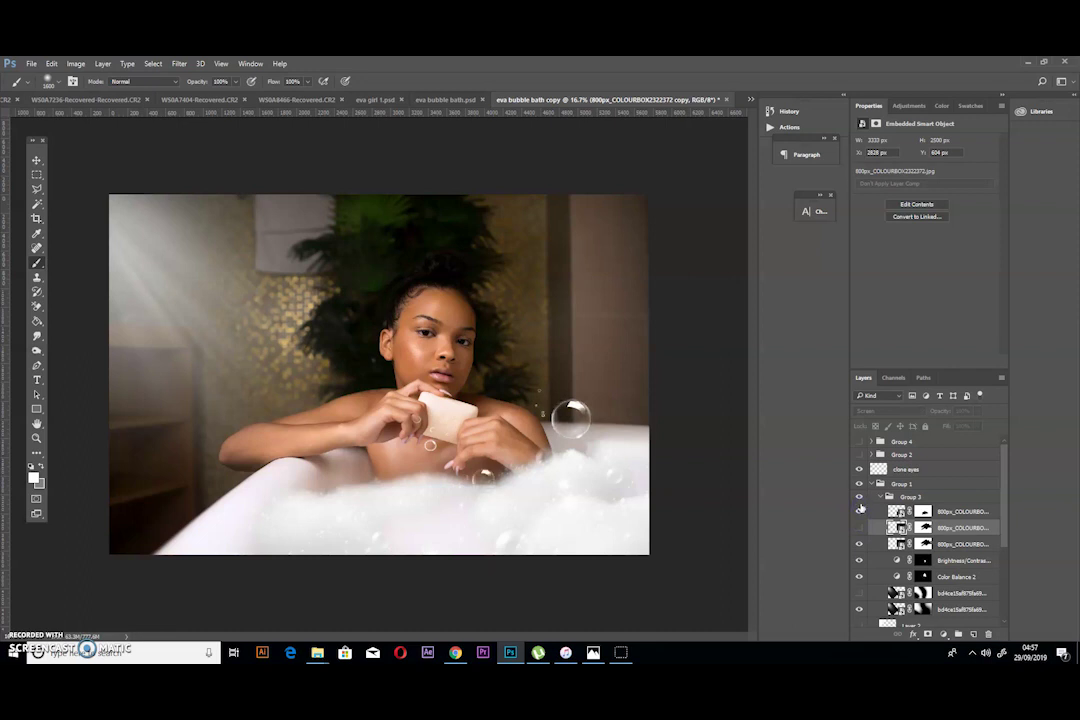
Collapse Group 1, and expand Group 2 with its eye adjustment layers and make it visible.
{"action": "left_click", "coordinate": [873, 486]}
{"action": "left_click", "coordinate": [873, 487]}
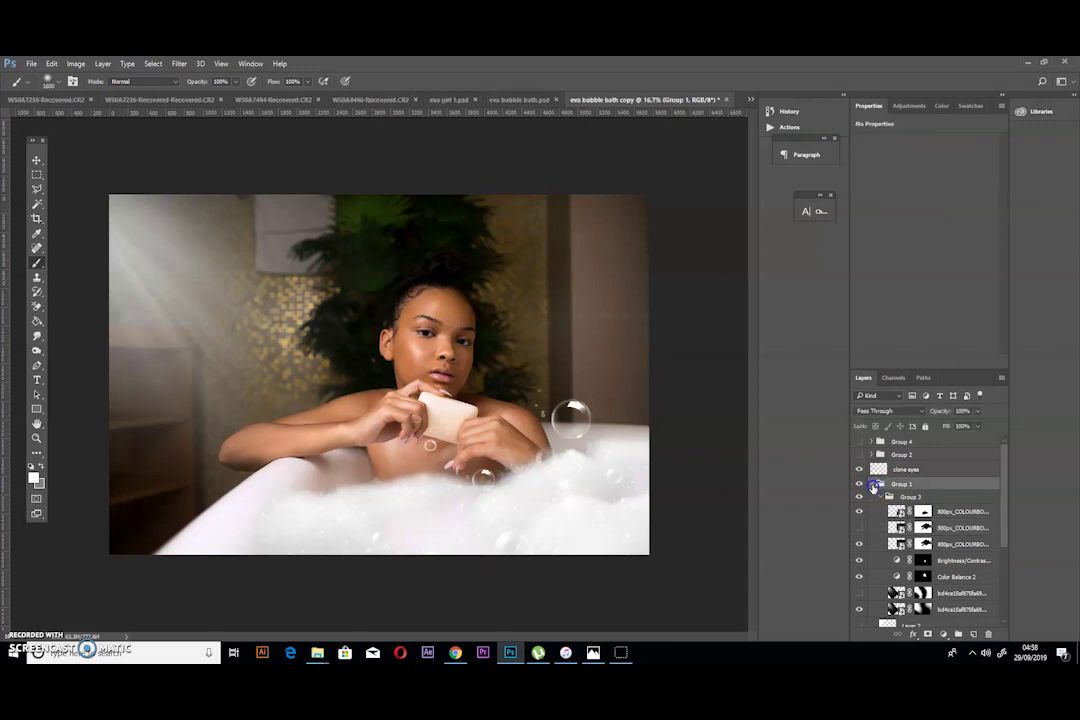
{"action": "left_click", "coordinate": [873, 486]}
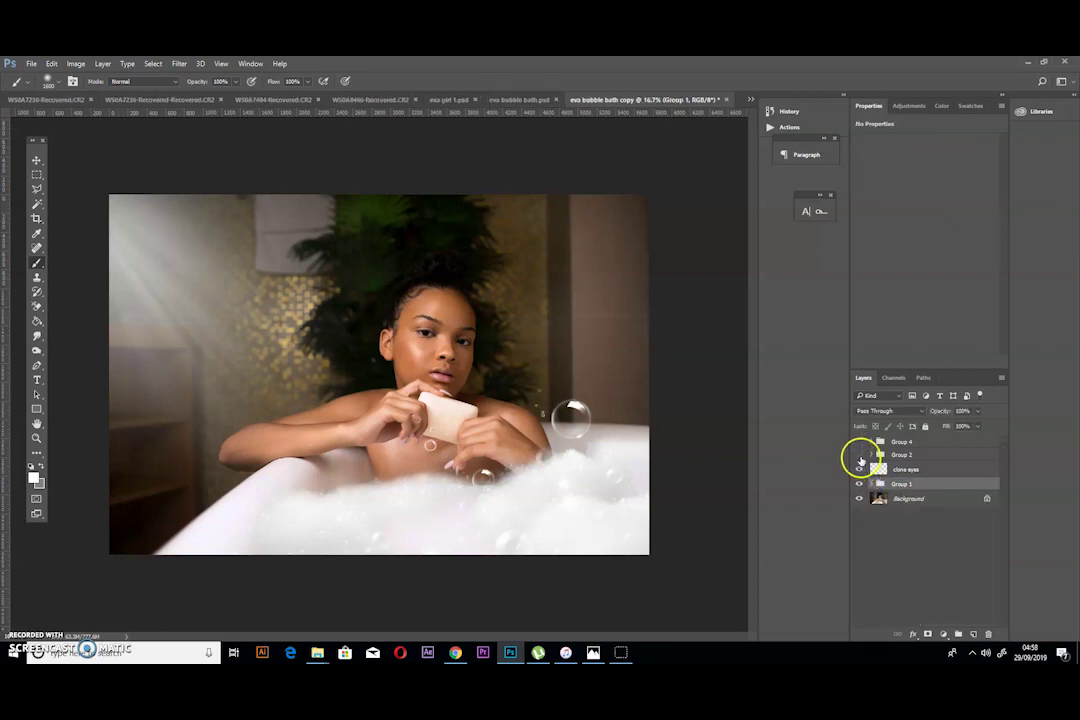
{"action": "left_click", "coordinate": [870, 455]}
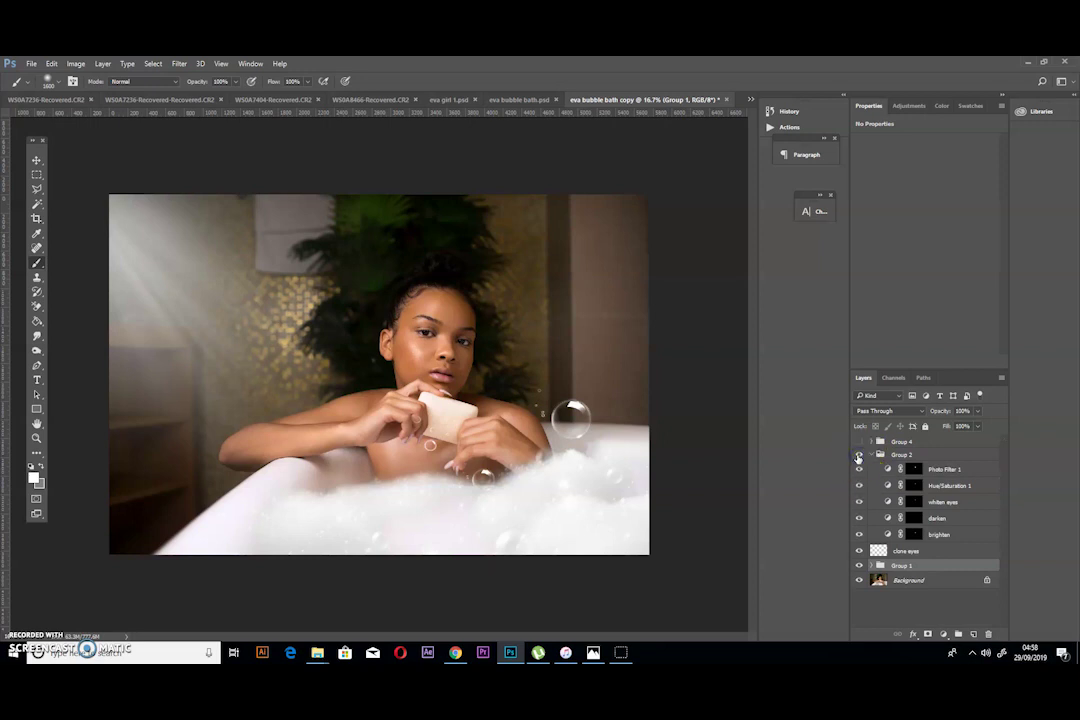
Hide and show Group 2 to compare the portrait with and without the eye adjustments.
{"action": "left_click", "coordinate": [857, 456]}
{"action": "key", "text": "ctrl+plus"}
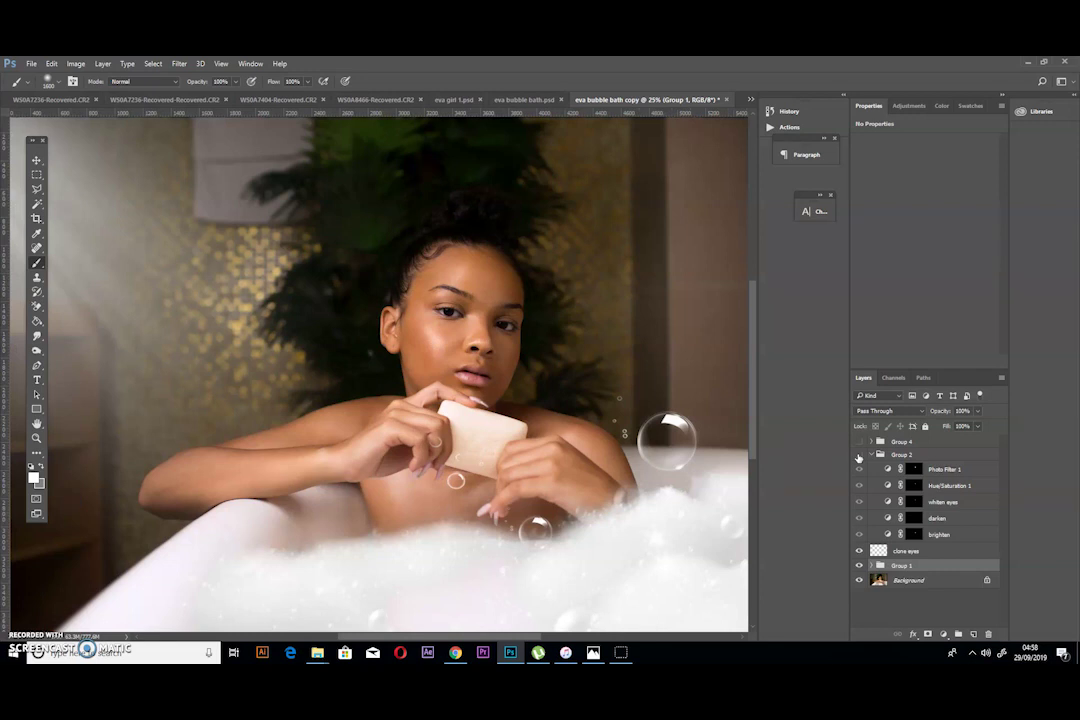
{"action": "left_click", "coordinate": [858, 455]}
Set the brighten Curves layer's opacity to 39% and toggle its visibility to compare the eyes.
{"action": "left_click", "coordinate": [918, 537]}
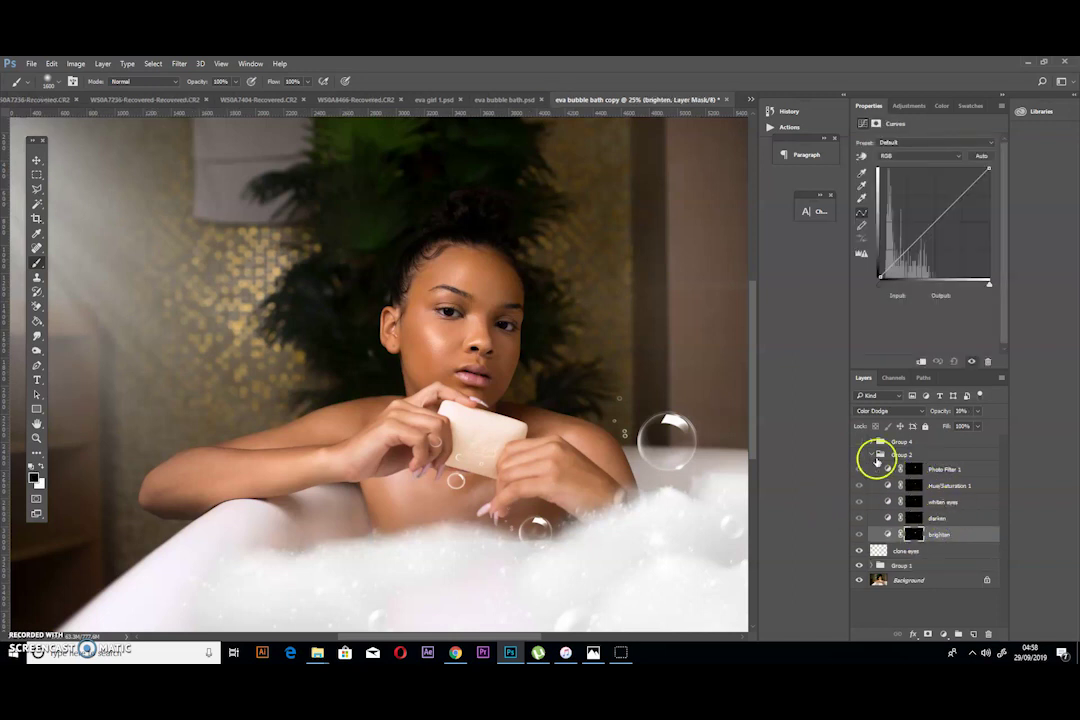
{"action": "key", "text": "3"}
{"action": "key", "text": "9"}
{"action": "left_click", "coordinate": [859, 536]}
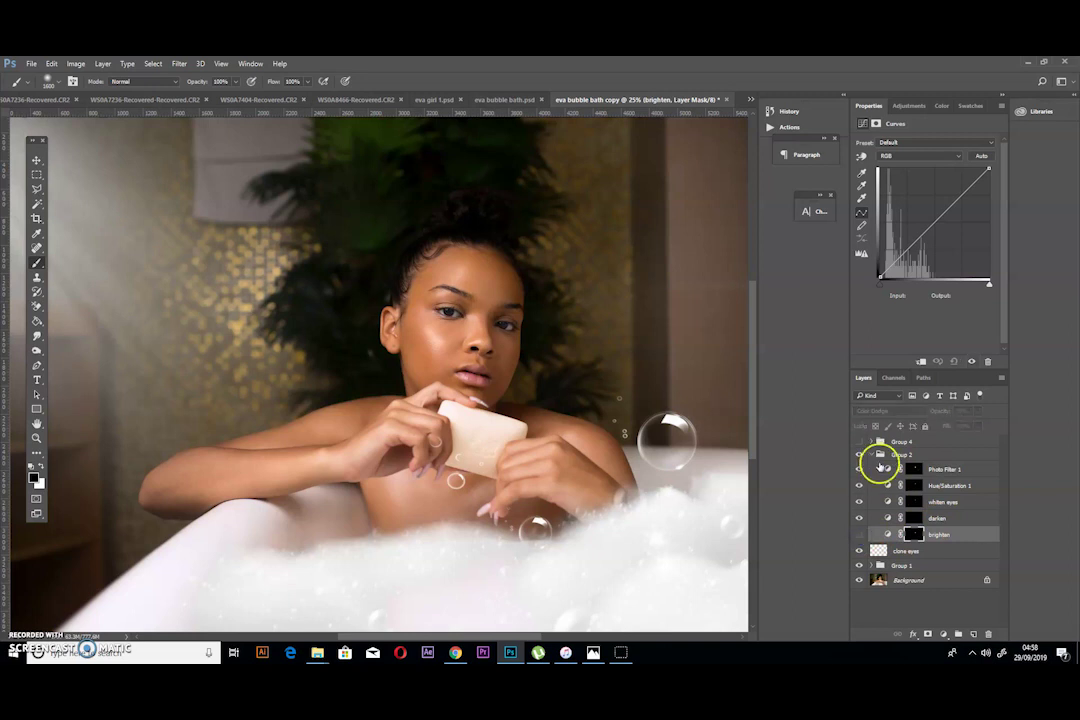
{"action": "left_click", "coordinate": [859, 535]}
Collapse Group 2 and hide it.
{"action": "left_click", "coordinate": [874, 455]}
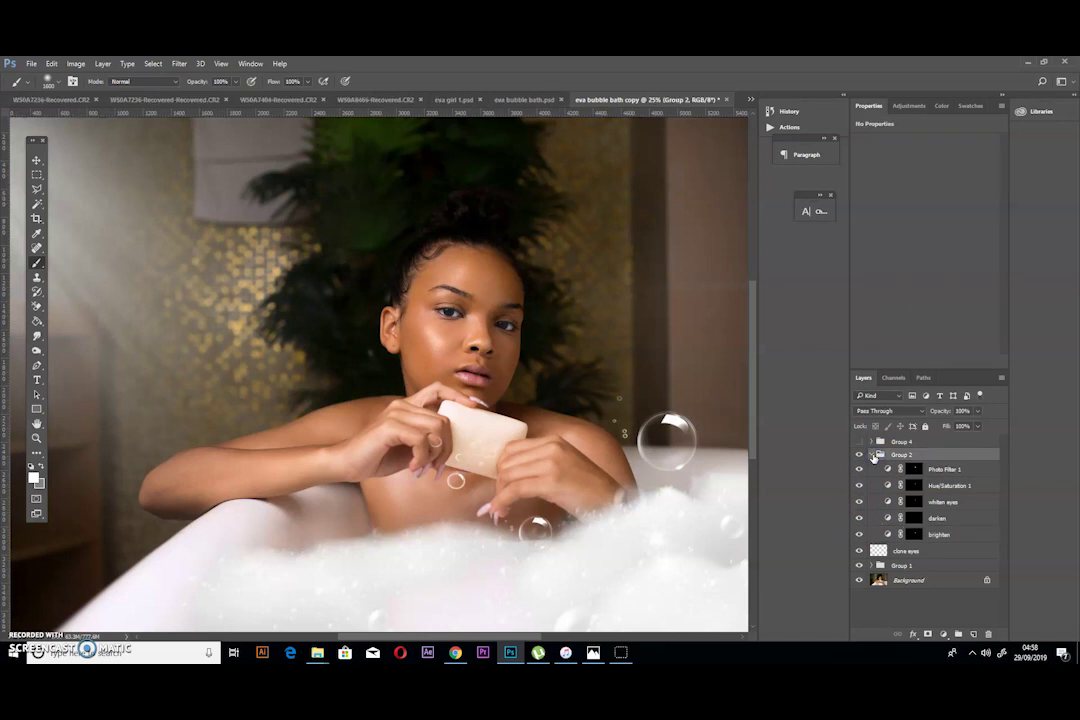
{"action": "left_click", "coordinate": [859, 455]}
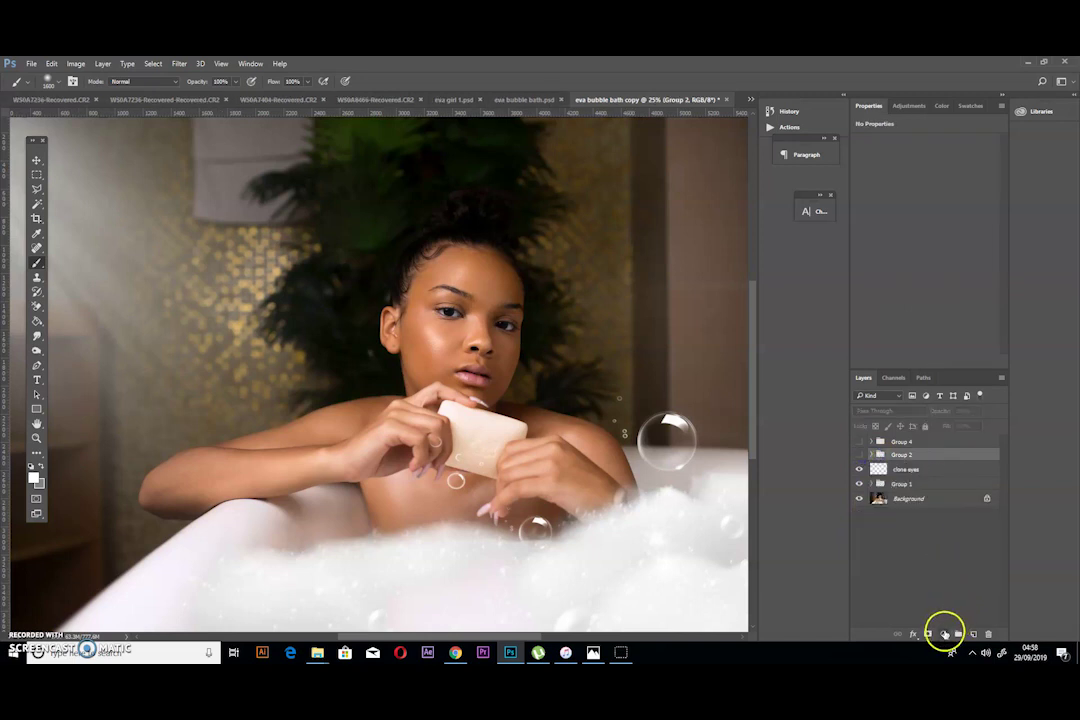
{"action": "left_click", "coordinate": [943, 634]}
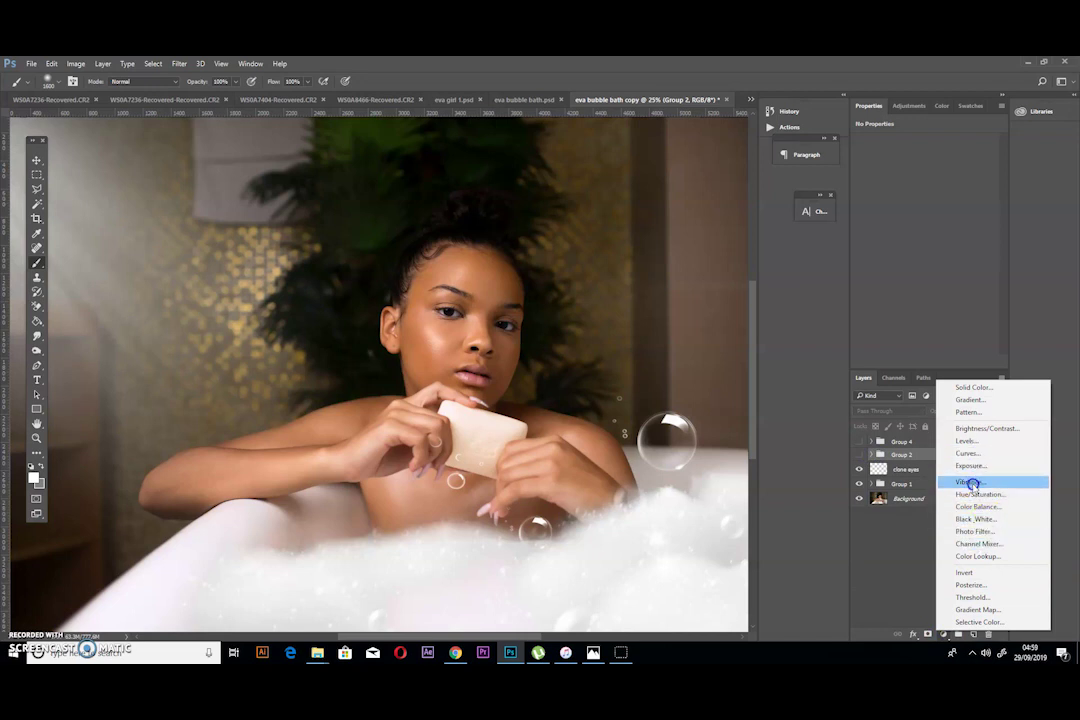
{"action": "left_click", "coordinate": [968, 400]}
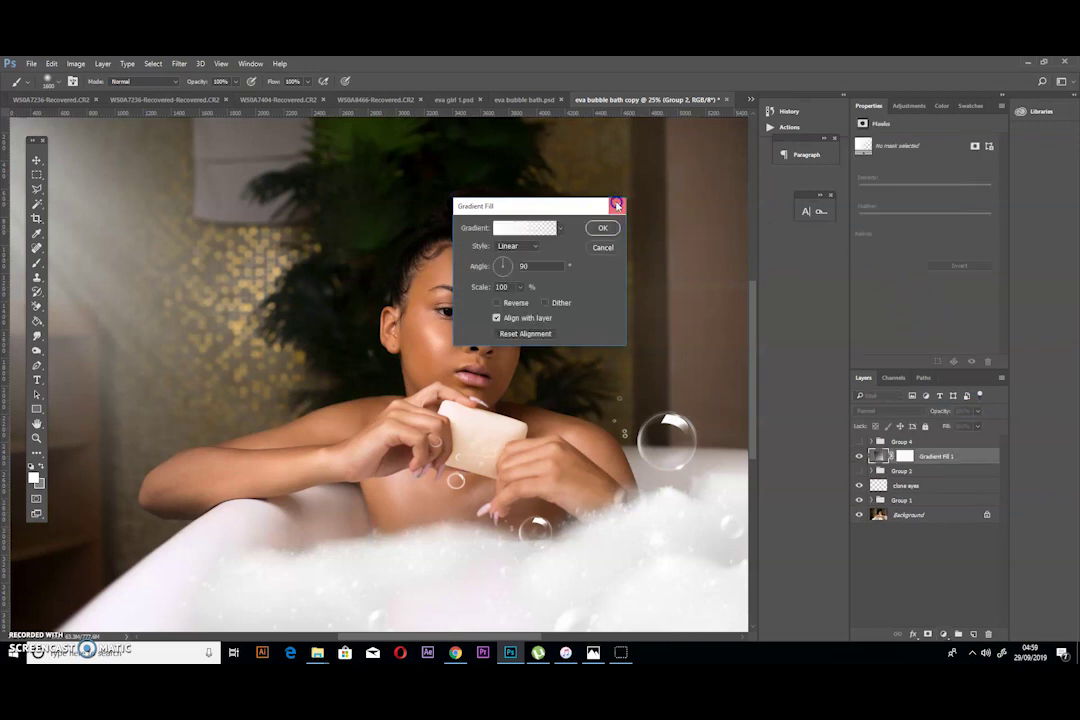
{"action": "key", "text": "Return"}
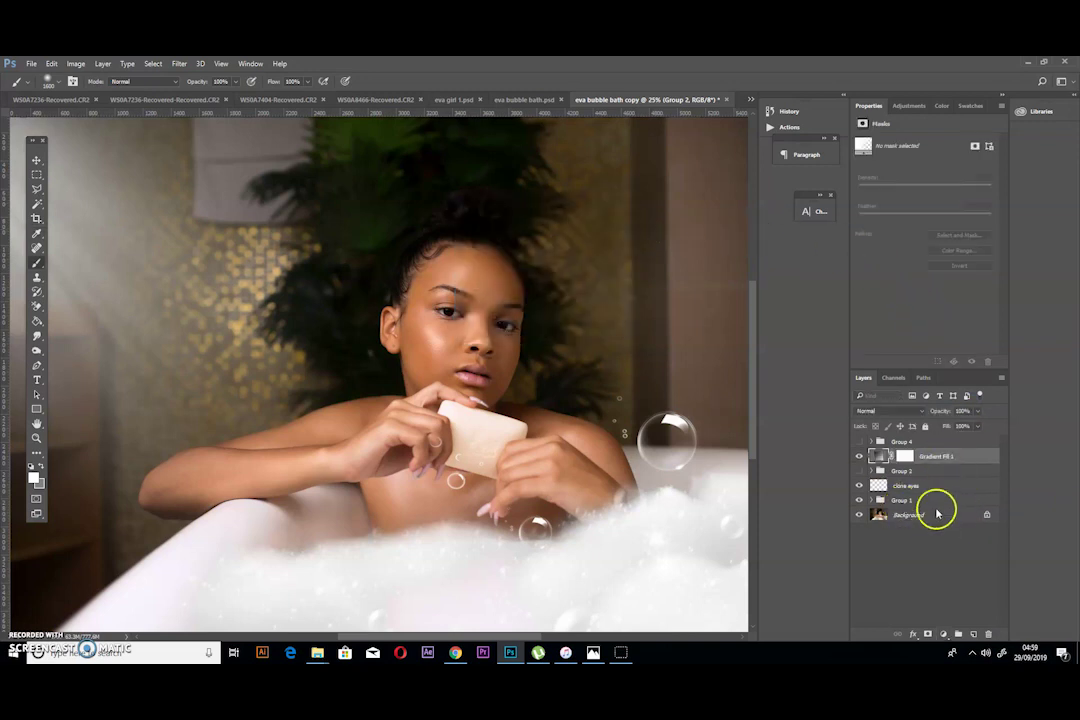
{"action": "key", "text": "ctrl+z"}
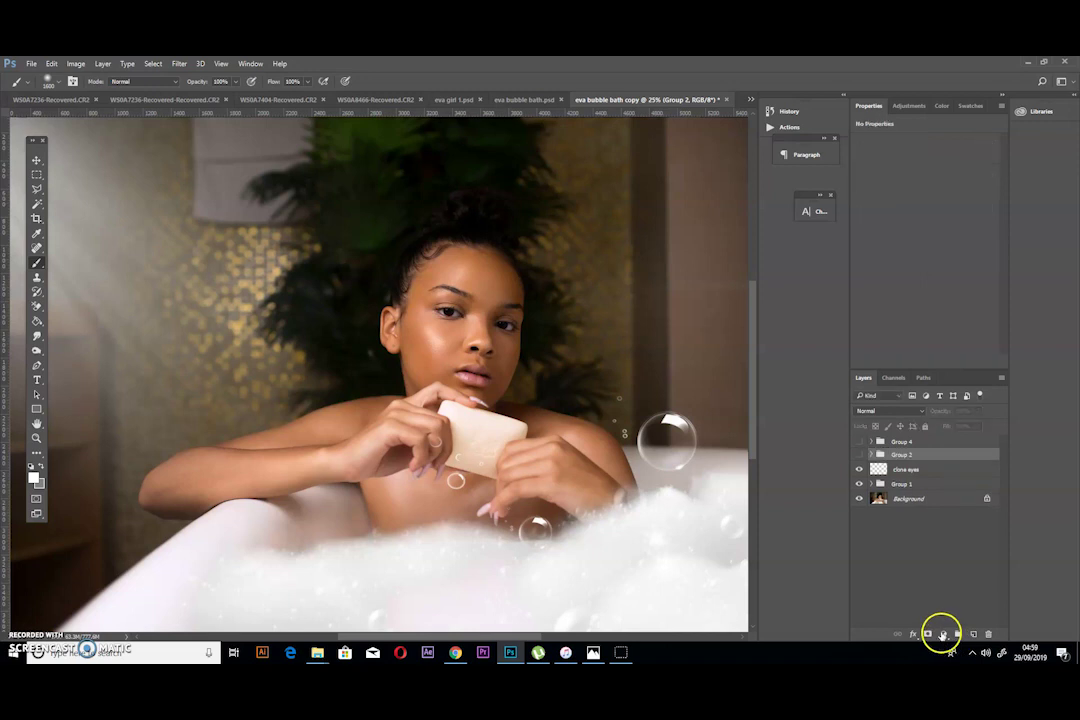
Add a Vibrance adjustment layer above Group 2, set Vibrance to -78, and invert its mask to black.
{"action": "left_click", "coordinate": [941, 634]}
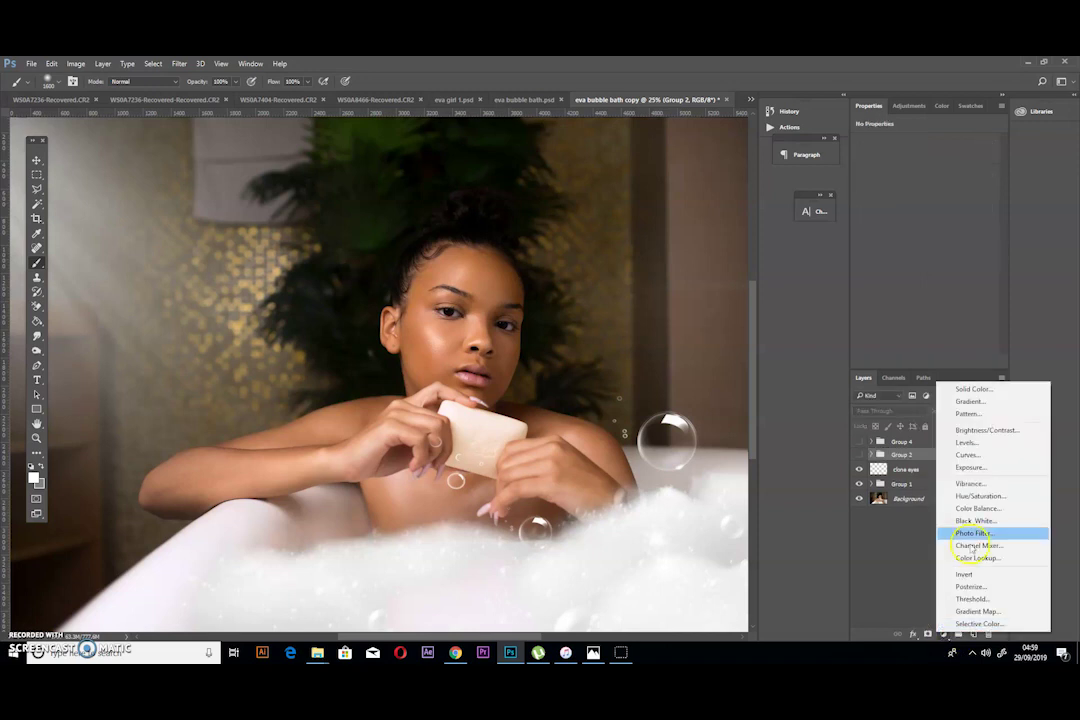
{"action": "key", "text": "Escape"}
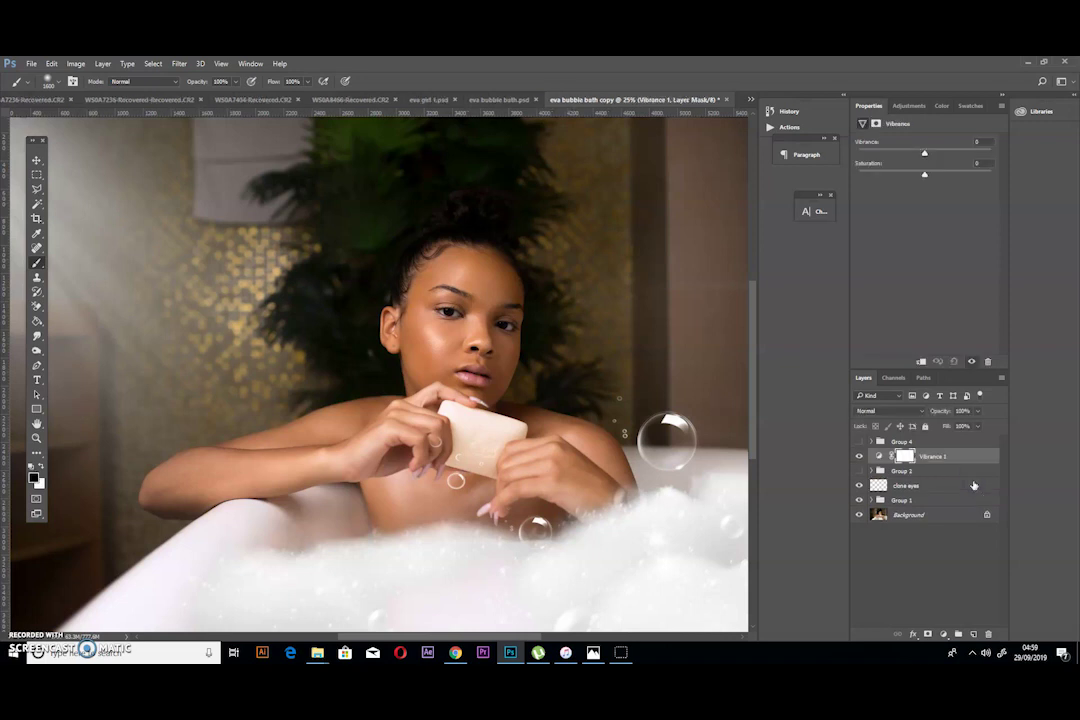
{"action": "left_click_drag", "start_coordinate": [897, 152], "coordinate": [877, 153]}
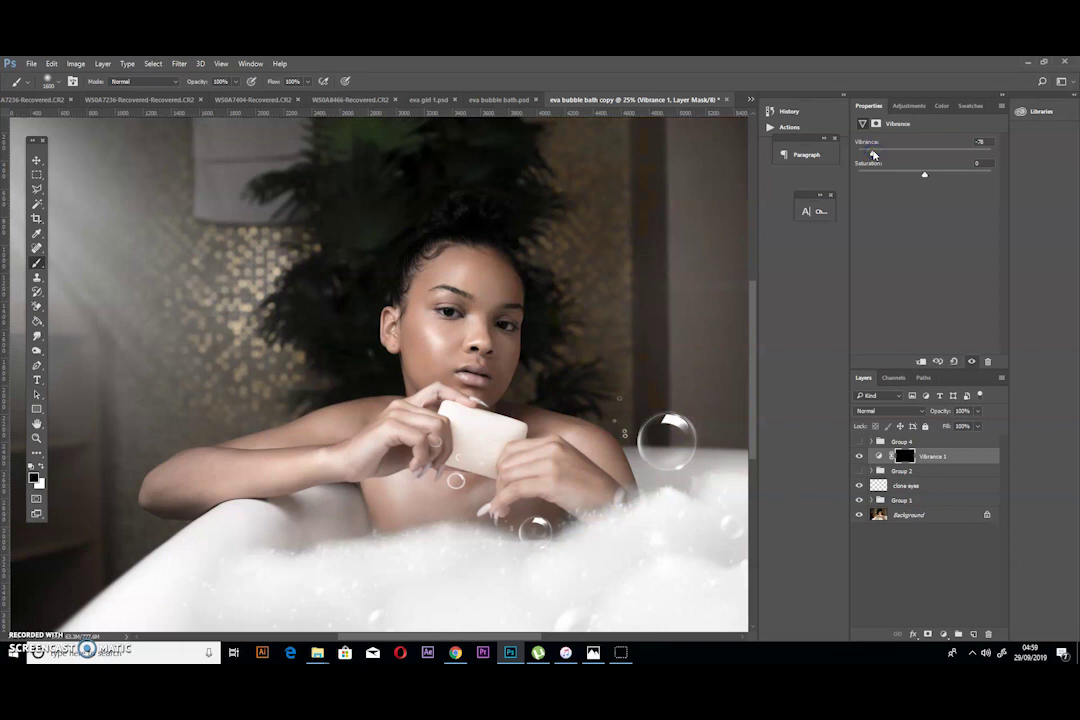
Paint white over both eyes on the Vibrance 1 mask with a small brush to desaturate them.
{"action": "key", "text": "bracketleft"}
{"action": "key", "text": "bracketleft"}
{"action": "key", "text": "bracketleft"}
{"action": "key", "text": "bracketleft"}
{"action": "key", "text": "bracketleft"}
{"action": "key", "text": "bracketleft"}
{"action": "key", "text": "bracketleft"}
{"action": "key", "text": "bracketleft"}
{"action": "left_click", "coordinate": [41, 467]}
{"action": "left_click", "coordinate": [440, 323]}
{"action": "left_click", "coordinate": [448, 312]}
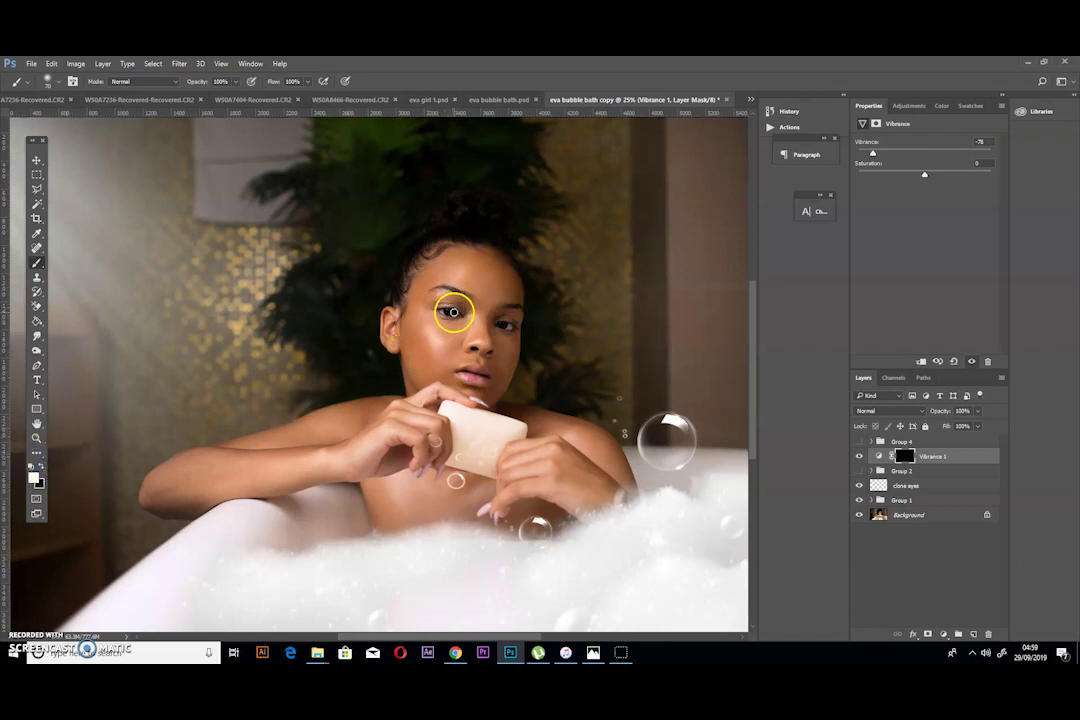
{"action": "mouse_move", "coordinate": [440, 309]}
{"action": "left_mouse_down"}
{"action": "mouse_move", "coordinate": [530, 325]}
{"action": "mouse_move", "coordinate": [509, 327]}
{"action": "left_mouse_up"}
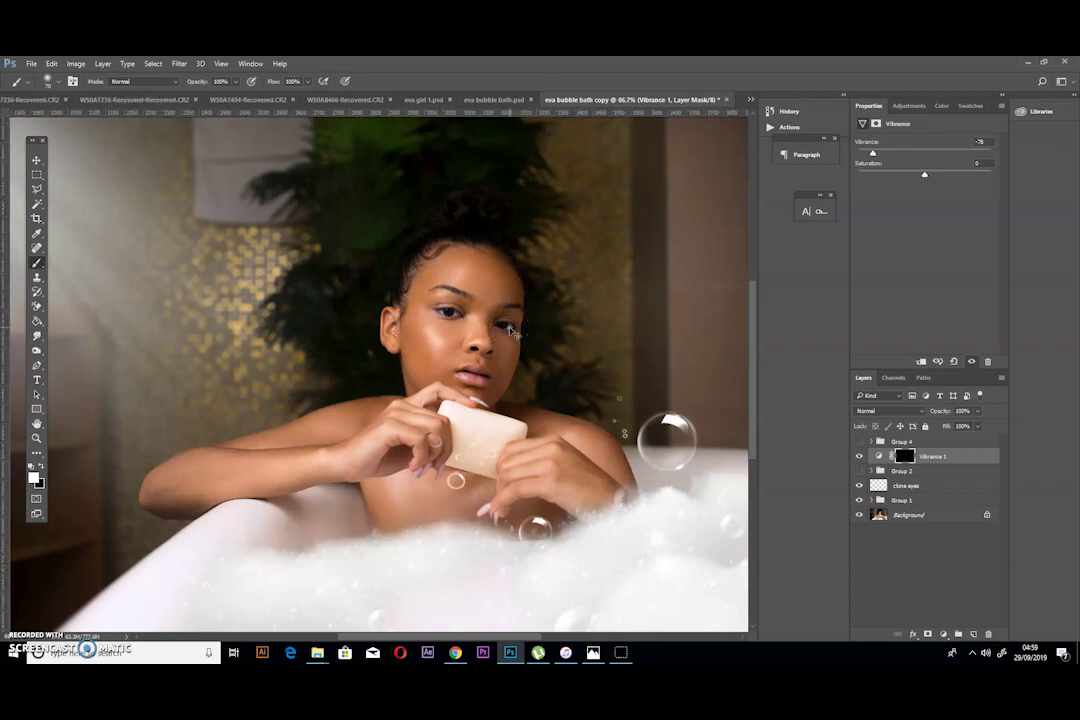
{"action": "key", "text": "ctrl+plus"}
{"action": "key", "text": "ctrl+plus"}
{"action": "key", "text": "ctrl+plus"}
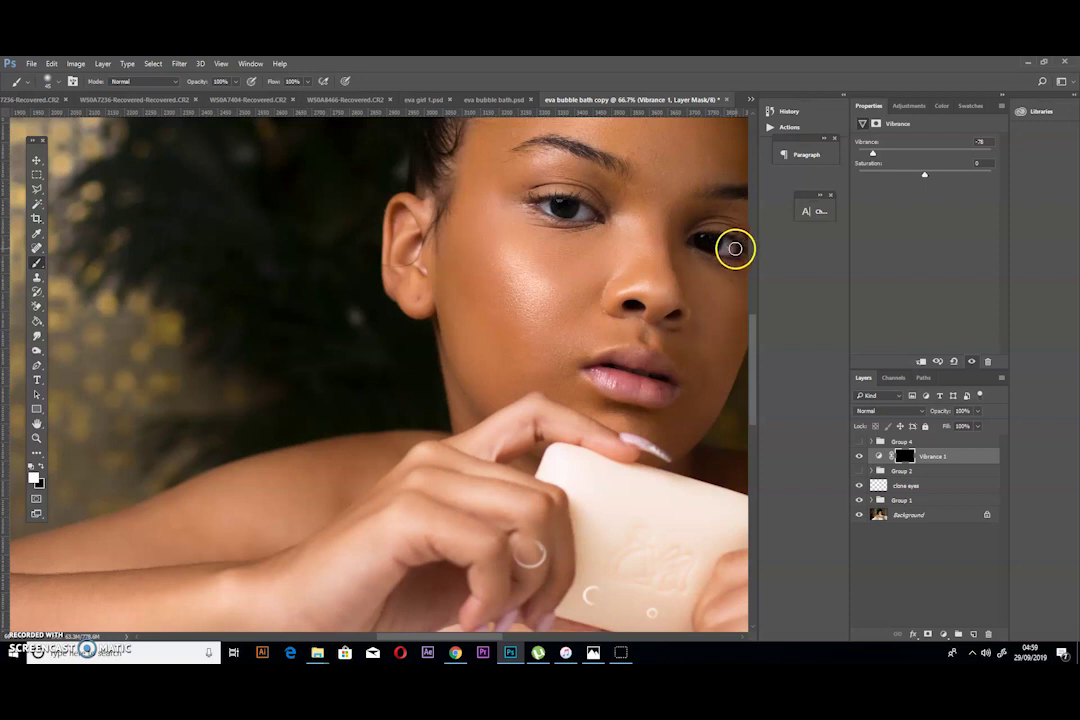
Expand Group 2, hide the Vibrance 1 layer, and select the brighten Curves layer.
{"action": "left_click", "coordinate": [861, 471]}
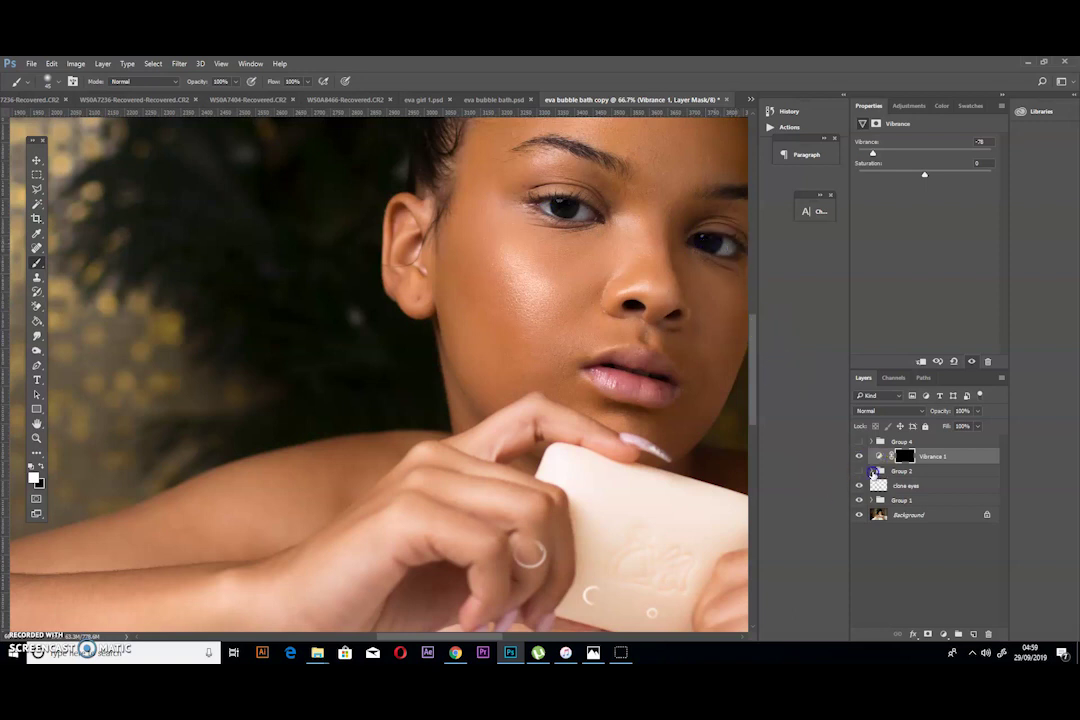
{"action": "left_click", "coordinate": [871, 471]}
{"action": "left_click", "coordinate": [937, 551]}
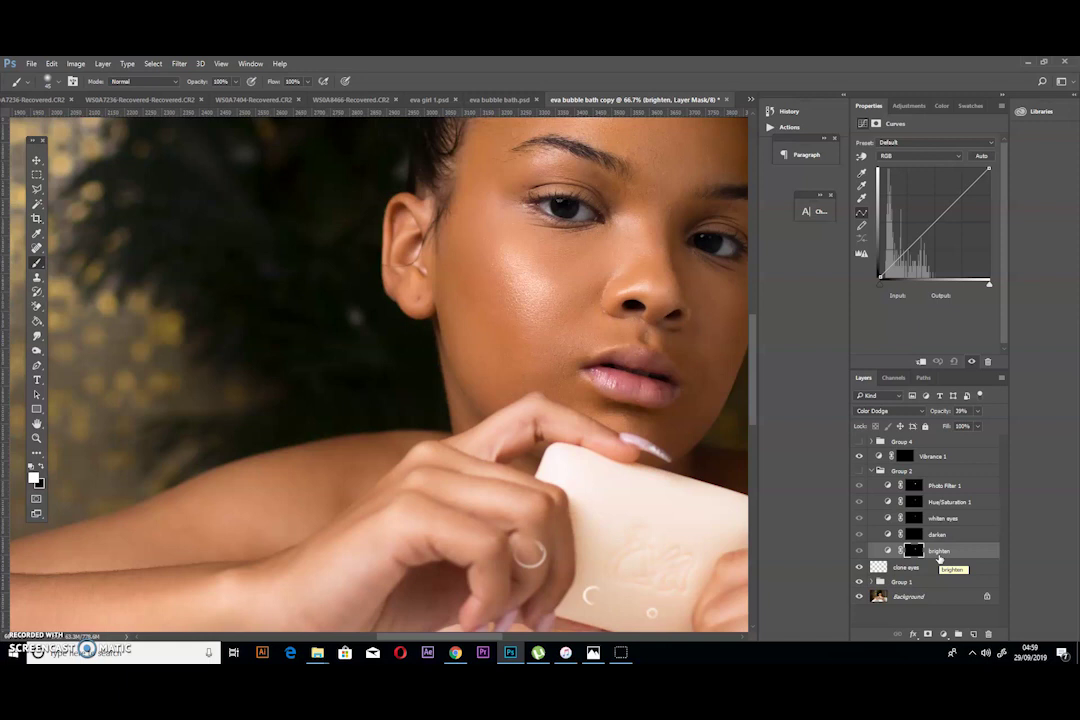
{"action": "left_click", "coordinate": [878, 471]}
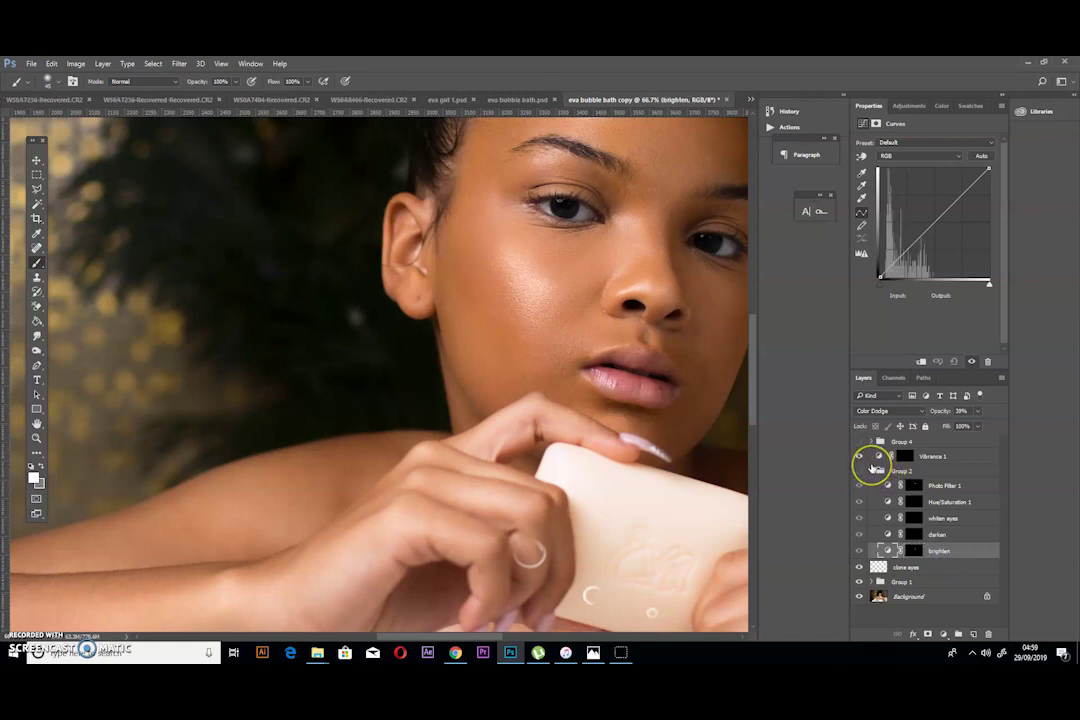
{"action": "left_click", "coordinate": [872, 470]}
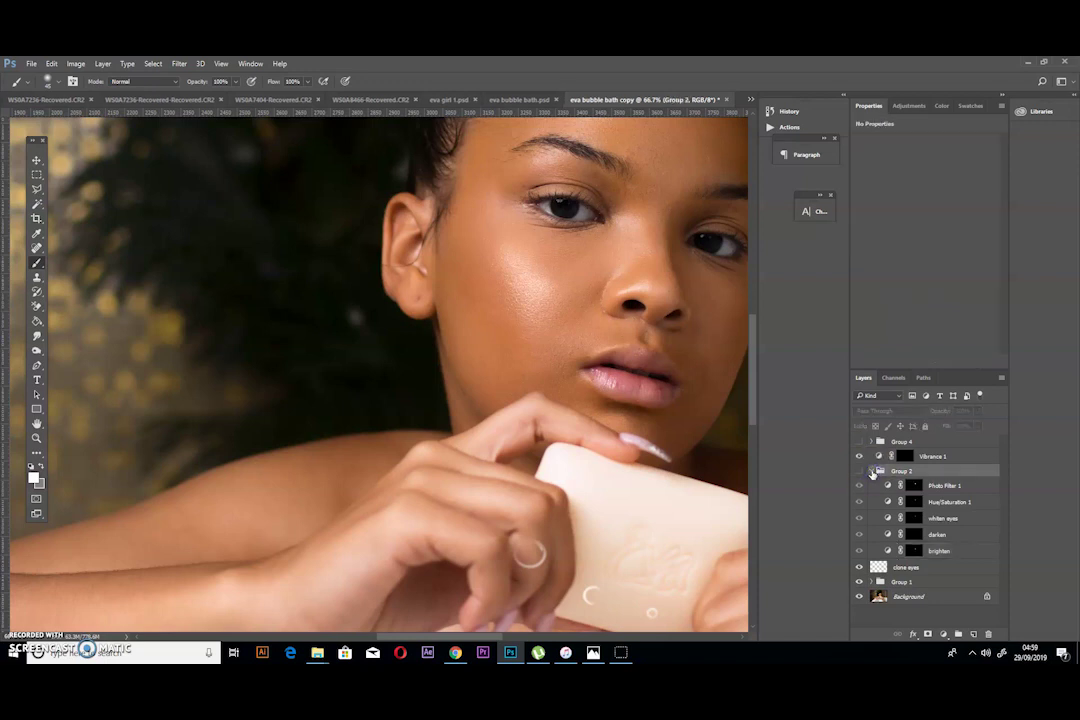
{"action": "left_click", "coordinate": [871, 471]}
{"action": "left_click", "coordinate": [872, 471]}
{"action": "left_click", "coordinate": [859, 457]}
{"action": "left_click", "coordinate": [935, 550]}
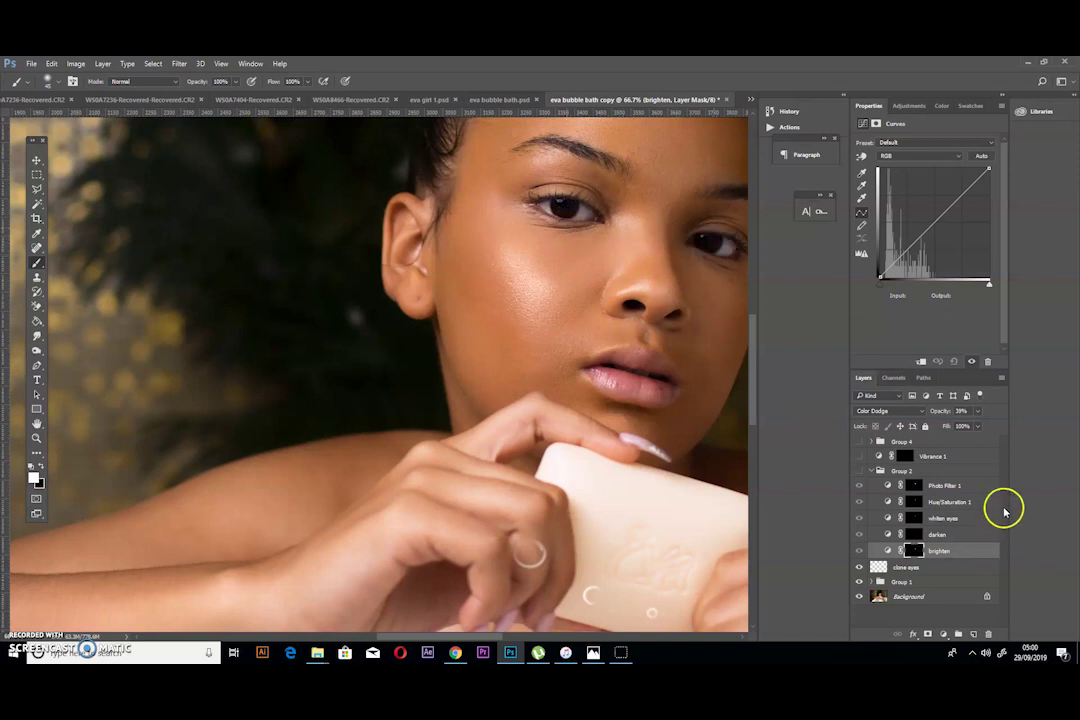
Try the brighten layer at 100% opacity and undo the change.
{"action": "left_click", "coordinate": [977, 415]}
{"action": "mouse_move", "coordinate": [977, 426]}
{"action": "left_mouse_down"}
{"action": "mouse_move", "coordinate": [1032, 424]}
{"action": "mouse_move", "coordinate": [977, 428]}
{"action": "left_mouse_up"}
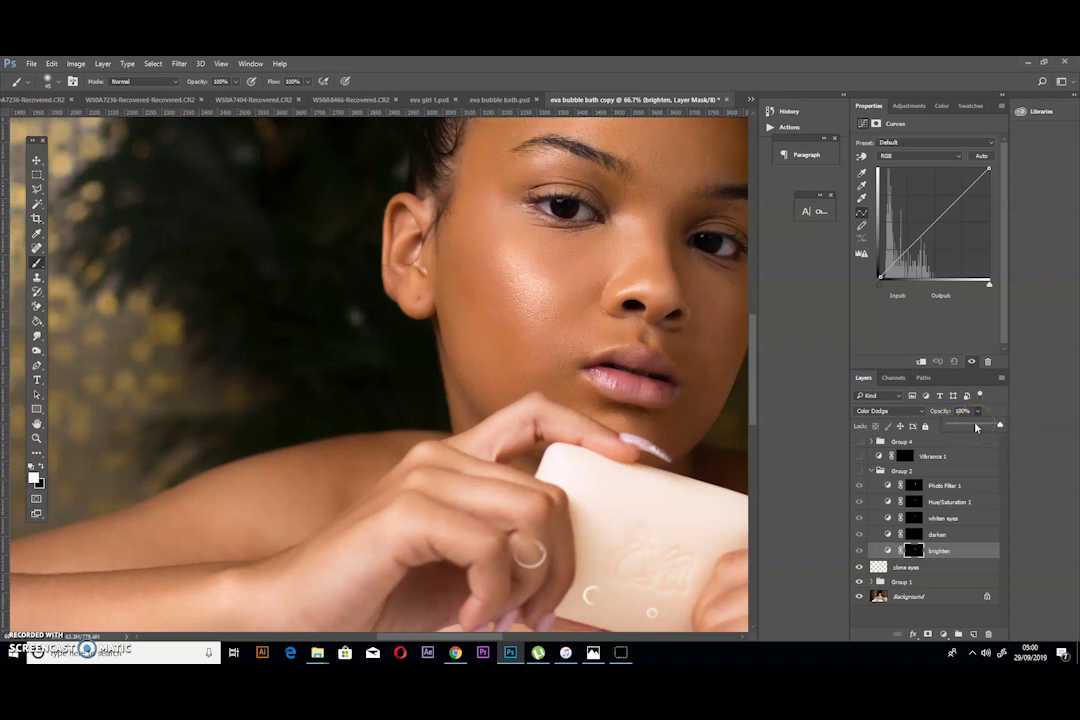
{"action": "left_click", "coordinate": [963, 434]}
{"action": "key", "text": "ctrl+z"}
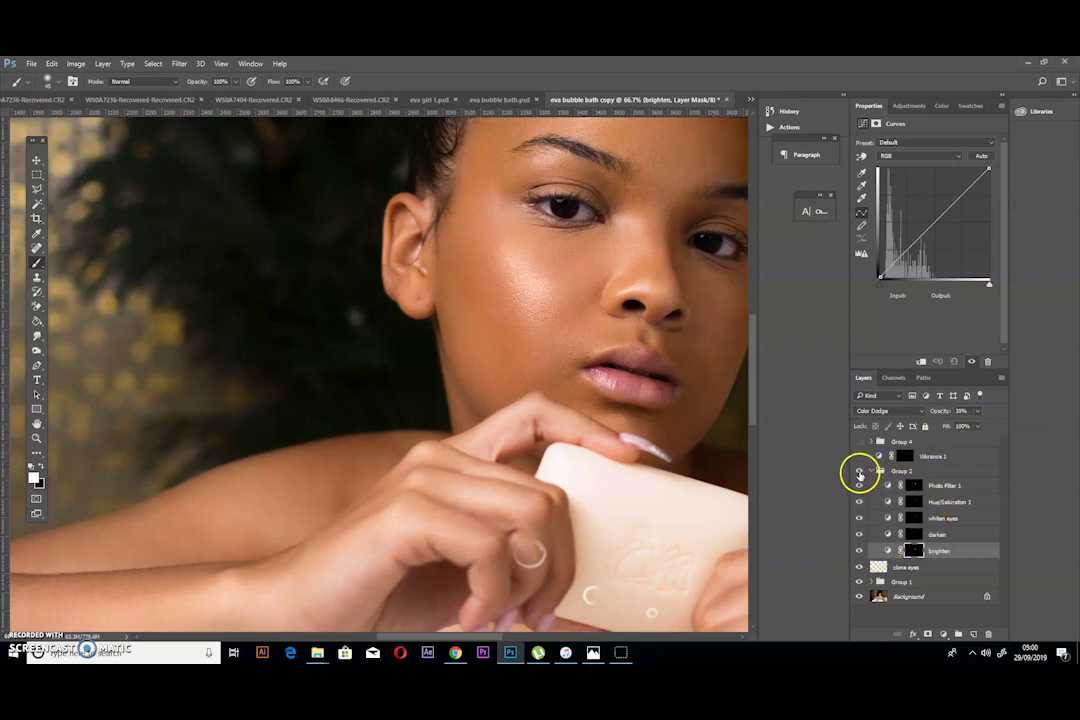
Show Group 2, preview the brighten layer at 100% opacity, and set its opacity to 38%.
{"action": "left_click", "coordinate": [859, 472]}
{"action": "left_click", "coordinate": [977, 411]}
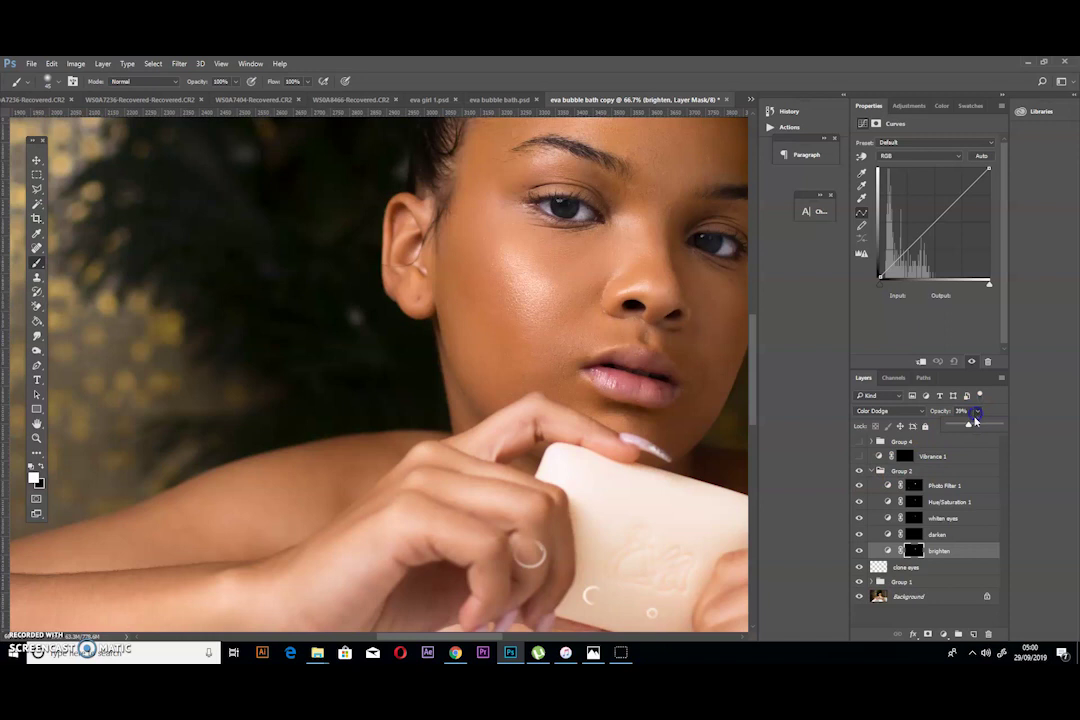
{"action": "left_click_drag", "start_coordinate": [993, 427], "coordinate": [1005, 427]}
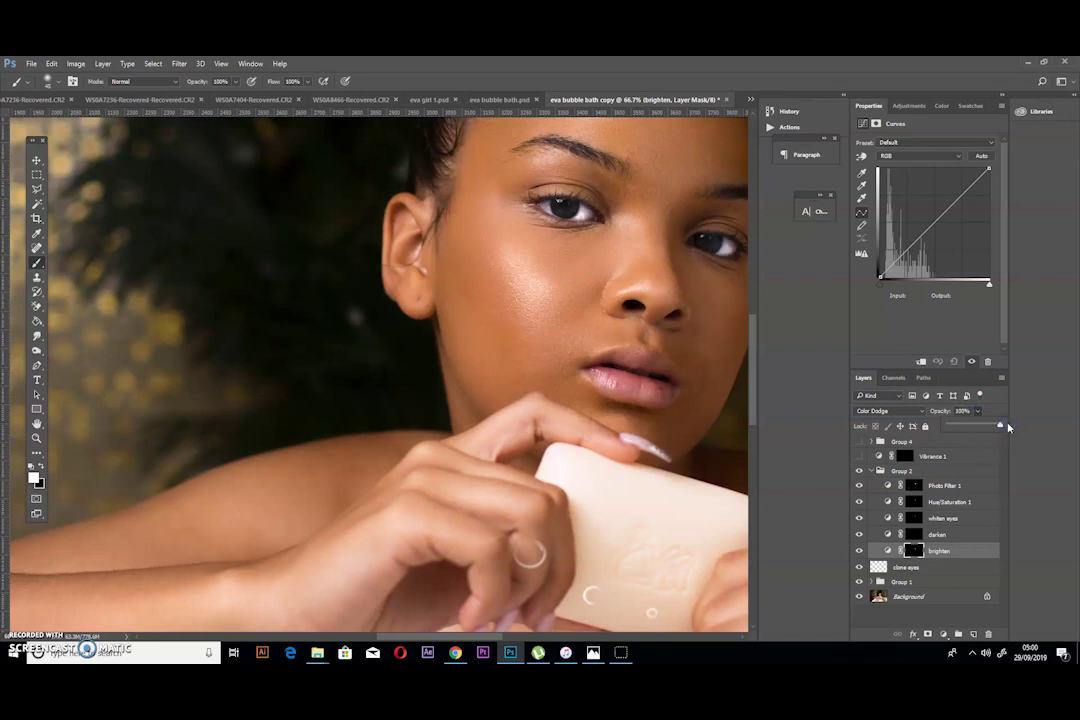
{"action": "left_click_drag", "start_coordinate": [1008, 427], "coordinate": [966, 427]}
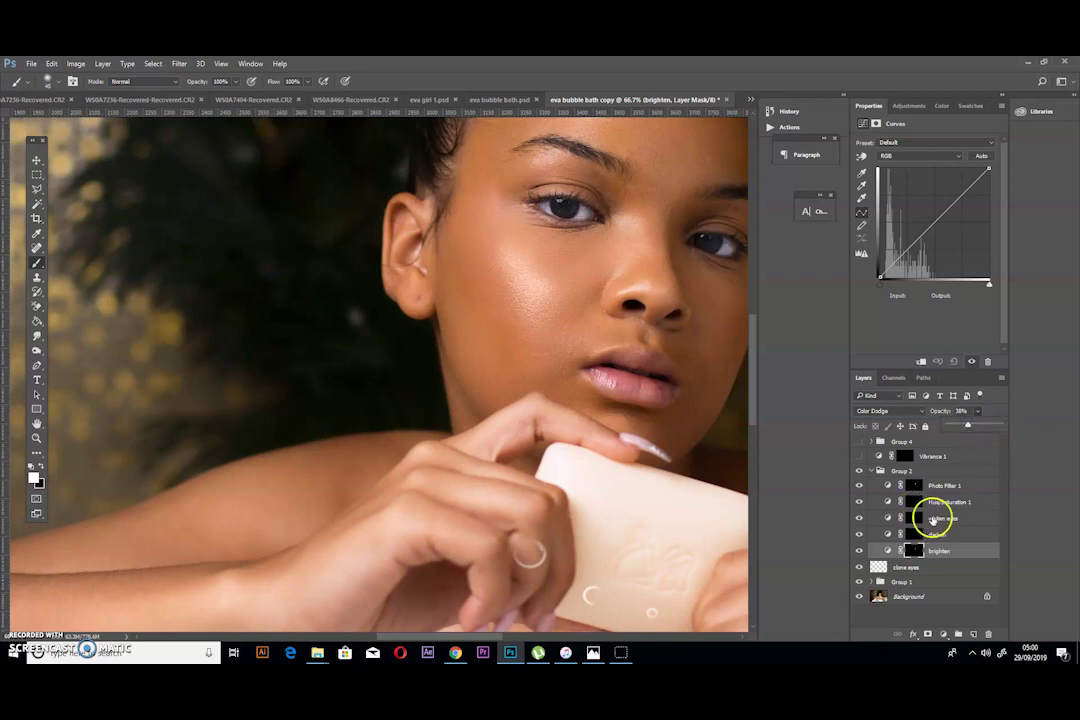
Select the Photo Filter 1 layer and toggle its visibility to compare the eye tint.
{"action": "left_click", "coordinate": [947, 487]}
{"action": "left_click", "coordinate": [881, 478]}
{"action": "left_click", "coordinate": [930, 487]}
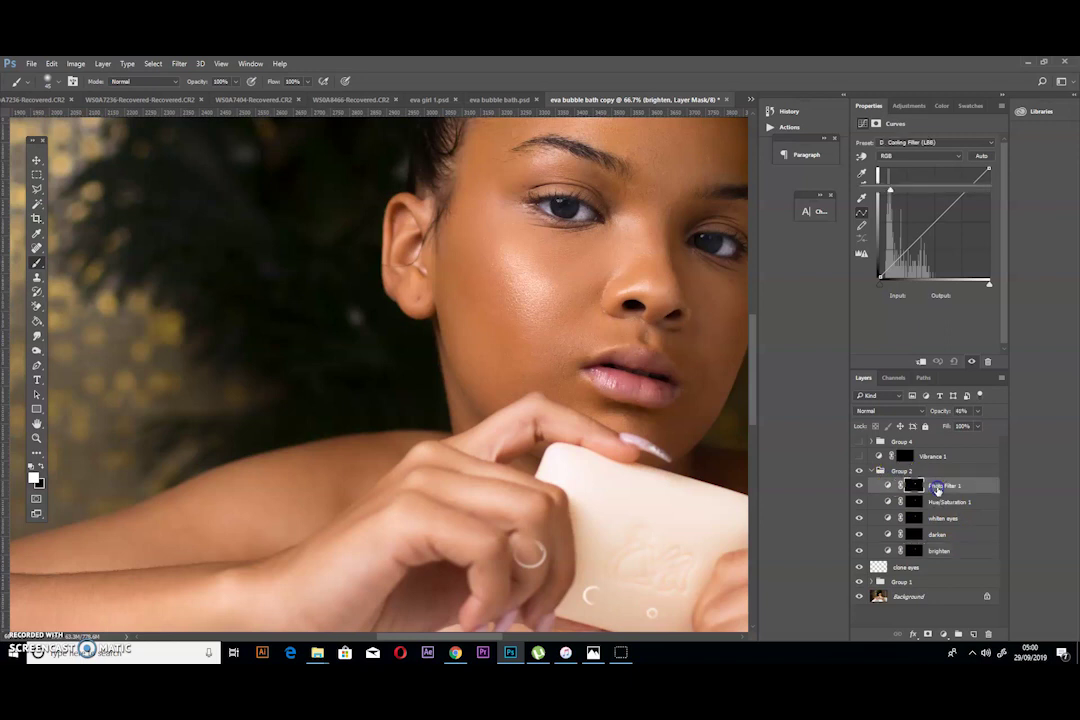
{"action": "left_click", "coordinate": [856, 488]}
{"action": "left_click", "coordinate": [857, 488]}
Change the Photo Filter 1 layer's filter to Cooling Filter (82).
{"action": "left_click", "coordinate": [873, 471]}
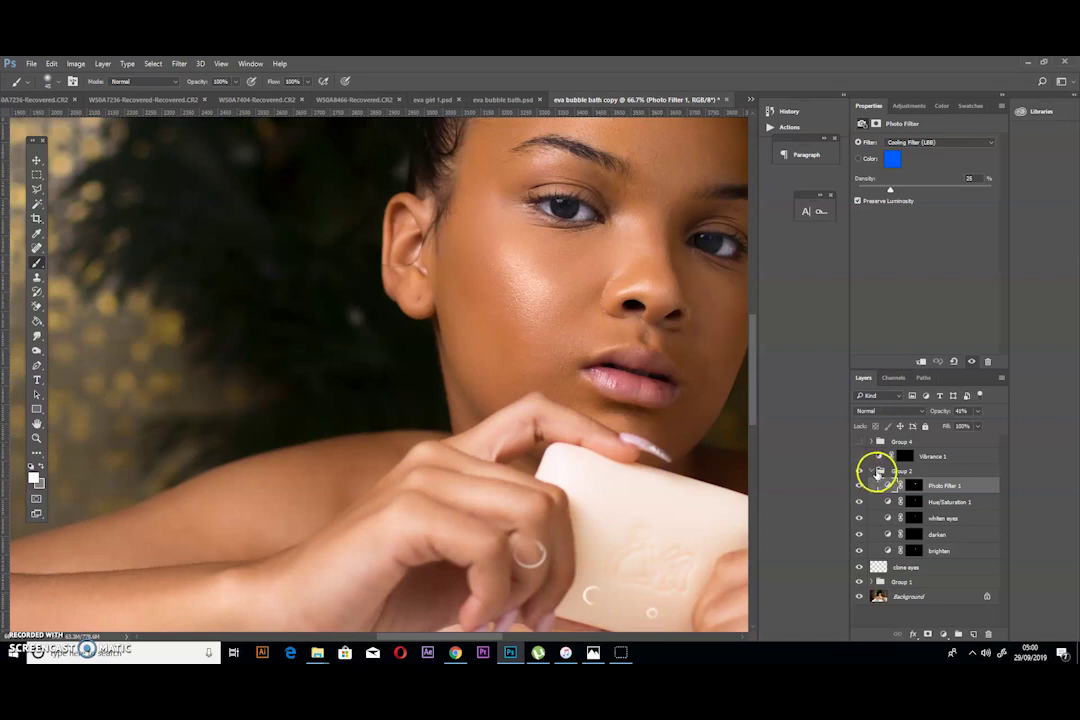
{"action": "left_click", "coordinate": [955, 143]}
{"action": "left_click", "coordinate": [940, 198]}
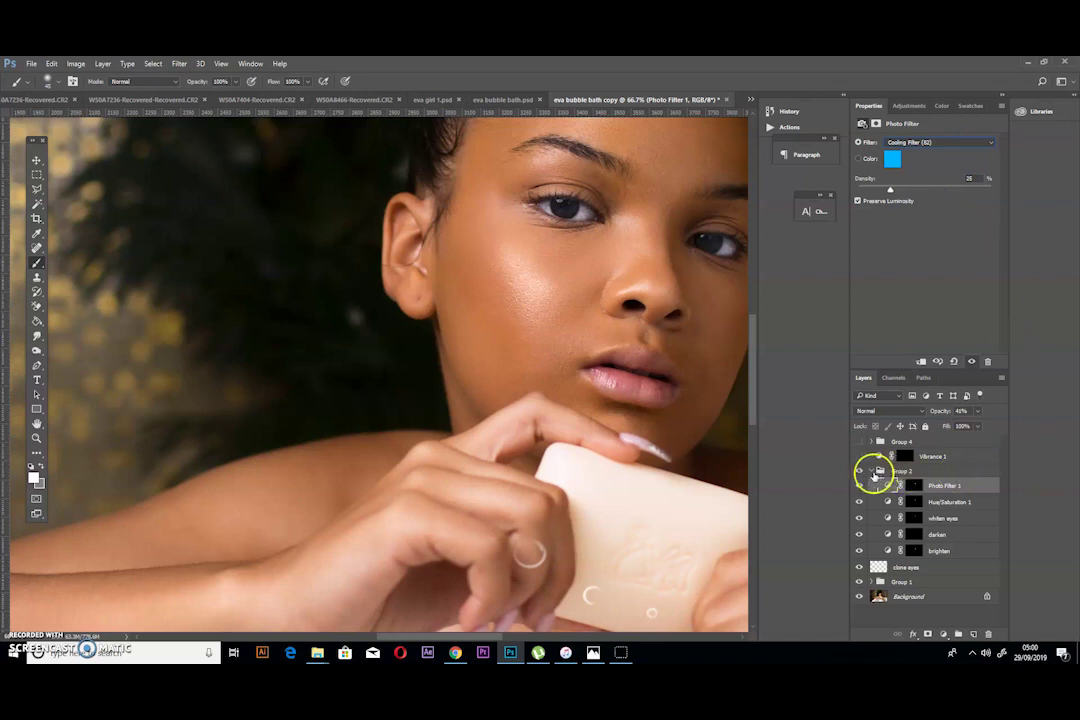
Add a second Photo Filter adjustment layer in Group 2 with Cooling Filter (82), and invert its mask to black.
{"action": "left_click", "coordinate": [942, 635]}
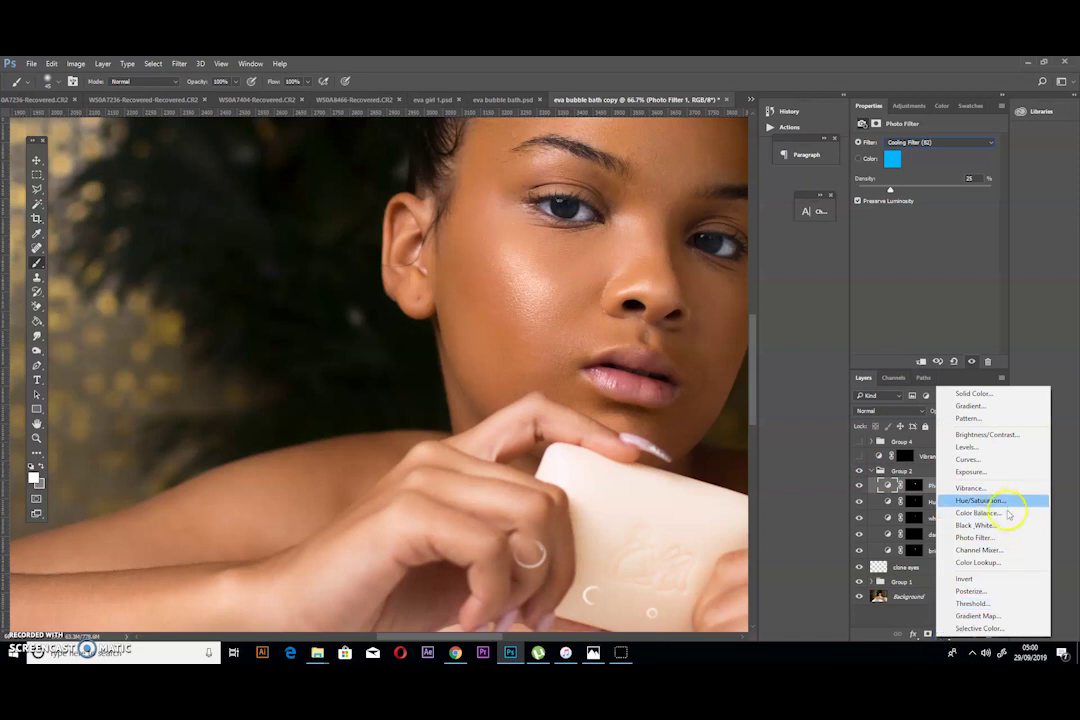
{"action": "key", "text": "Escape"}
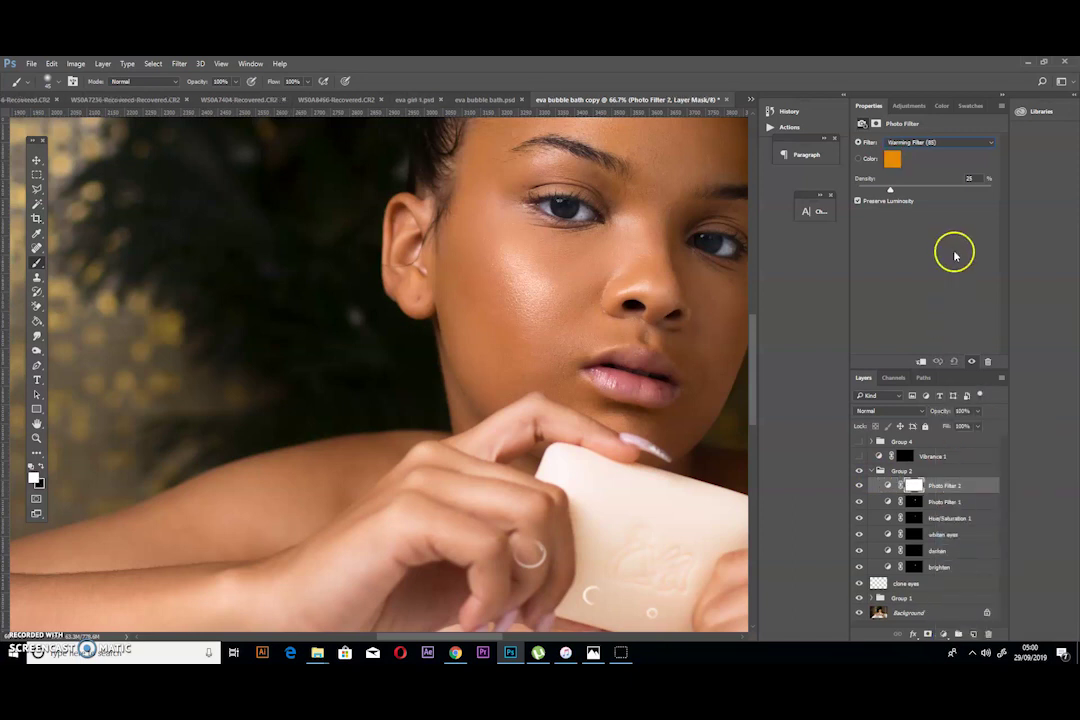
{"action": "left_click", "coordinate": [937, 143]}
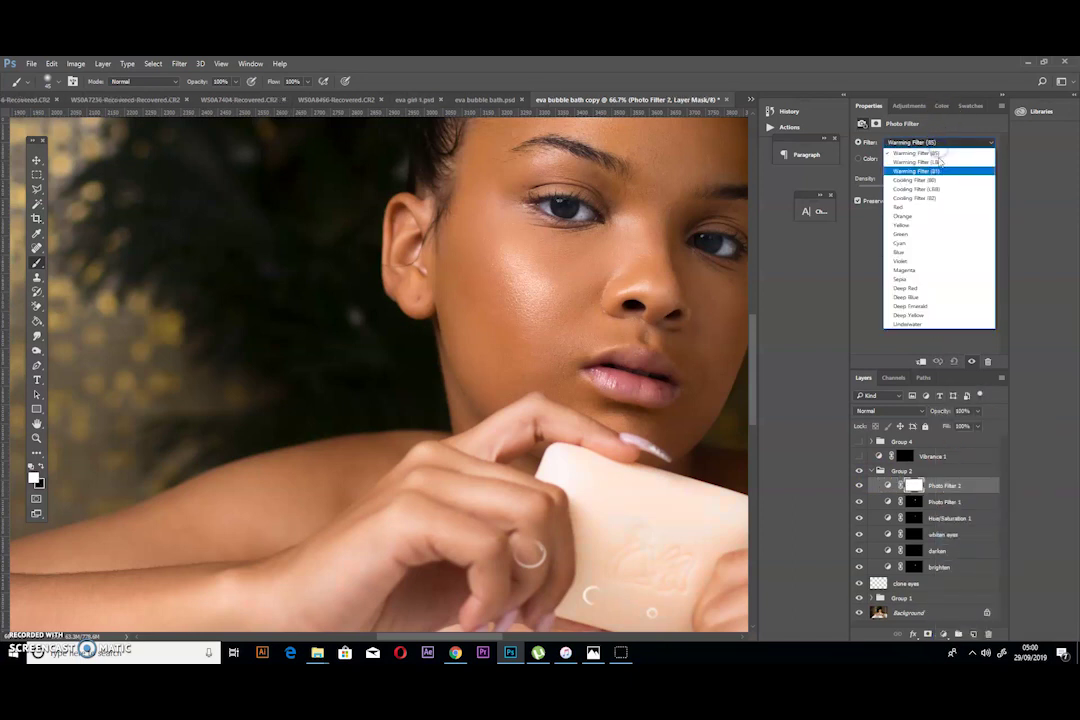
{"action": "left_click", "coordinate": [931, 199]}
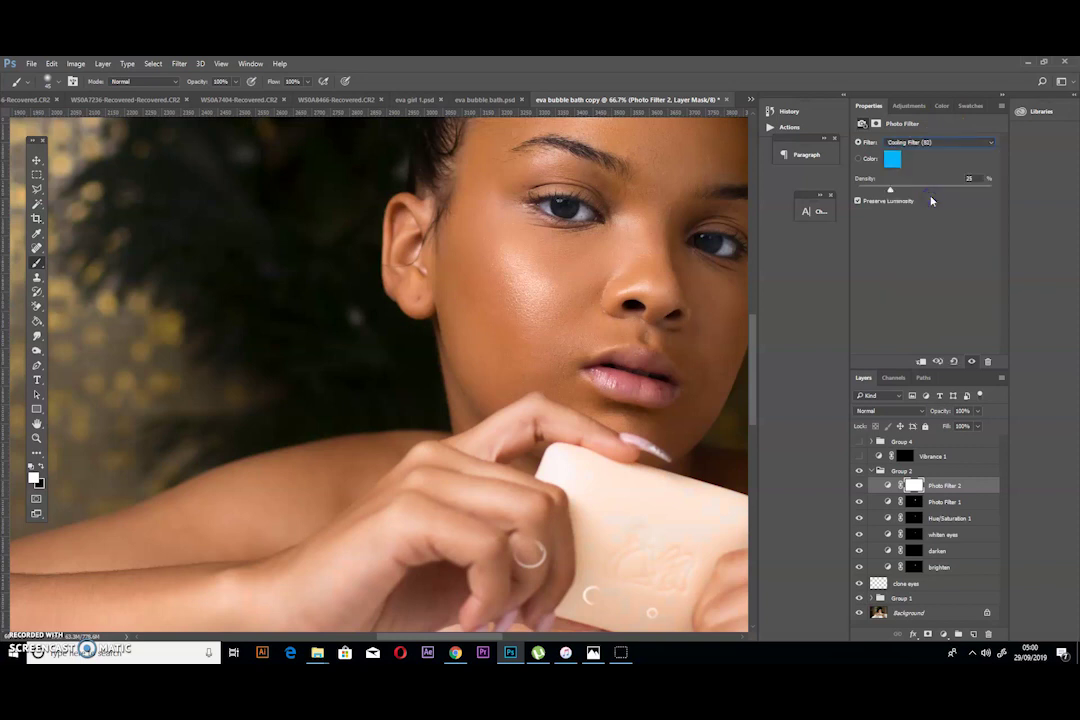
{"action": "left_click", "coordinate": [920, 366]}
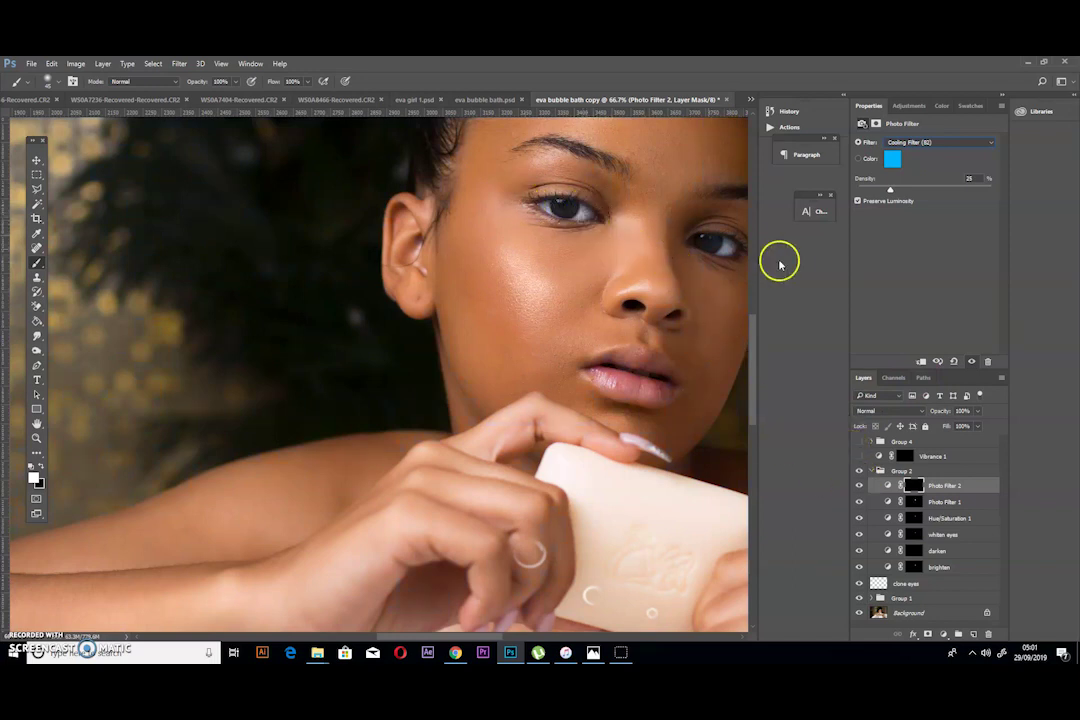
Hide the Photo Filter 2 layer and select Photo Filter 1.
{"action": "left_click", "coordinate": [859, 487]}
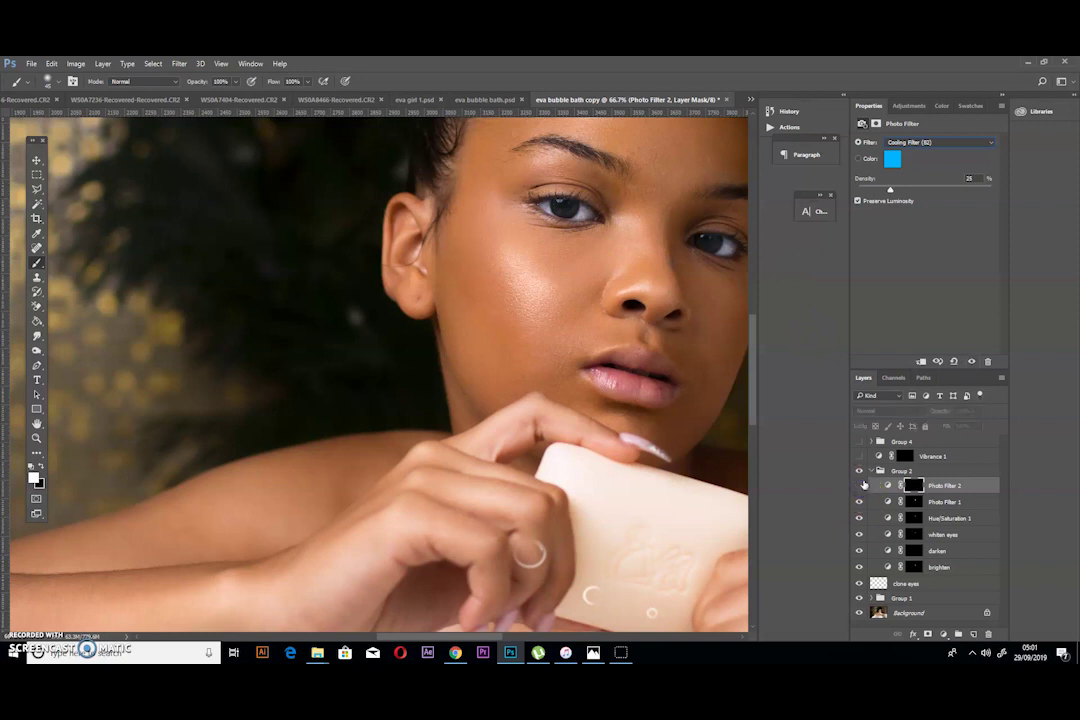
{"action": "left_click", "coordinate": [943, 501]}
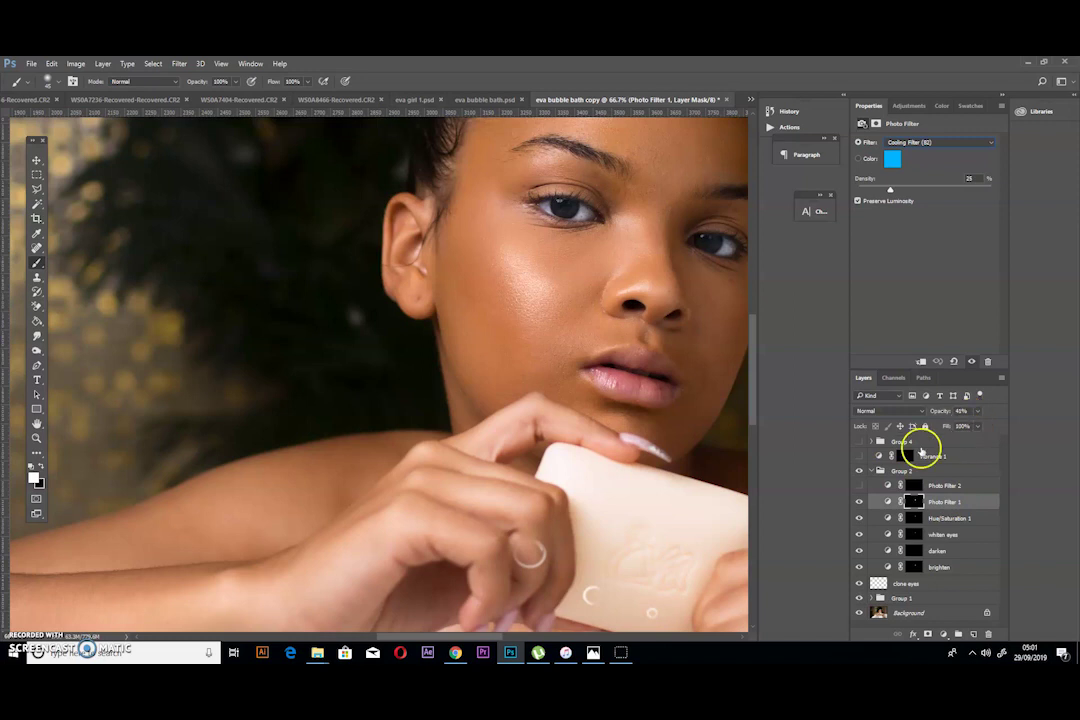
Toggle the Photo Filter 1 layer's visibility to compare the eye tint, and collapse Group 2.
{"action": "left_click", "coordinate": [858, 502]}
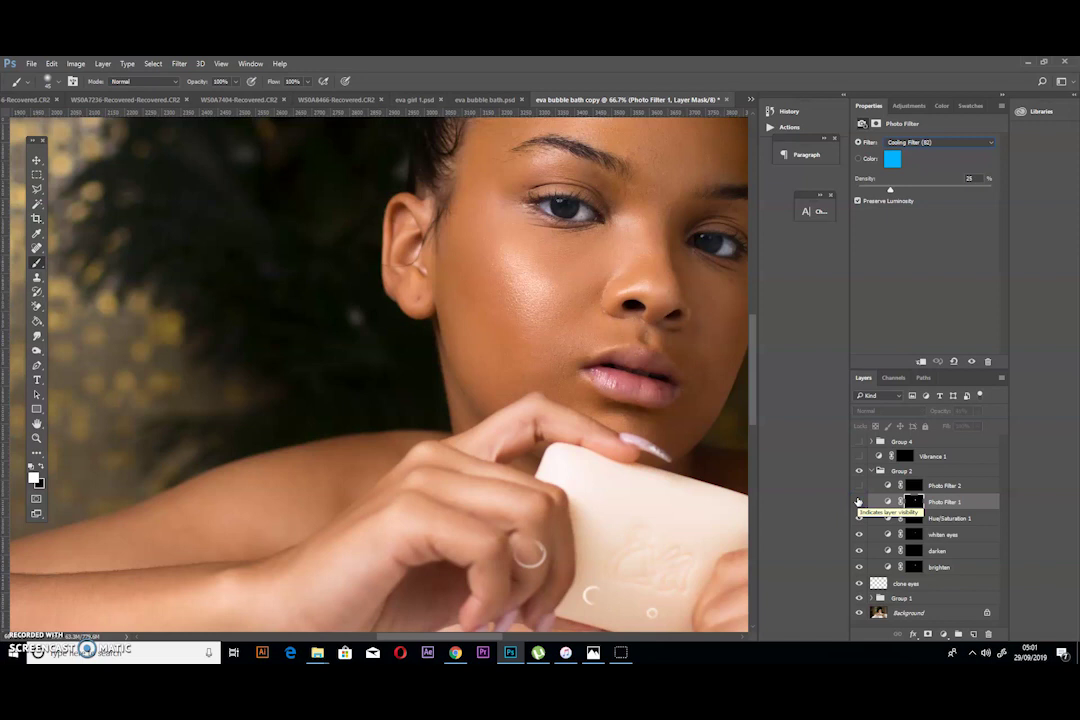
{"action": "left_click", "coordinate": [858, 502]}
{"action": "left_click", "coordinate": [873, 471]}
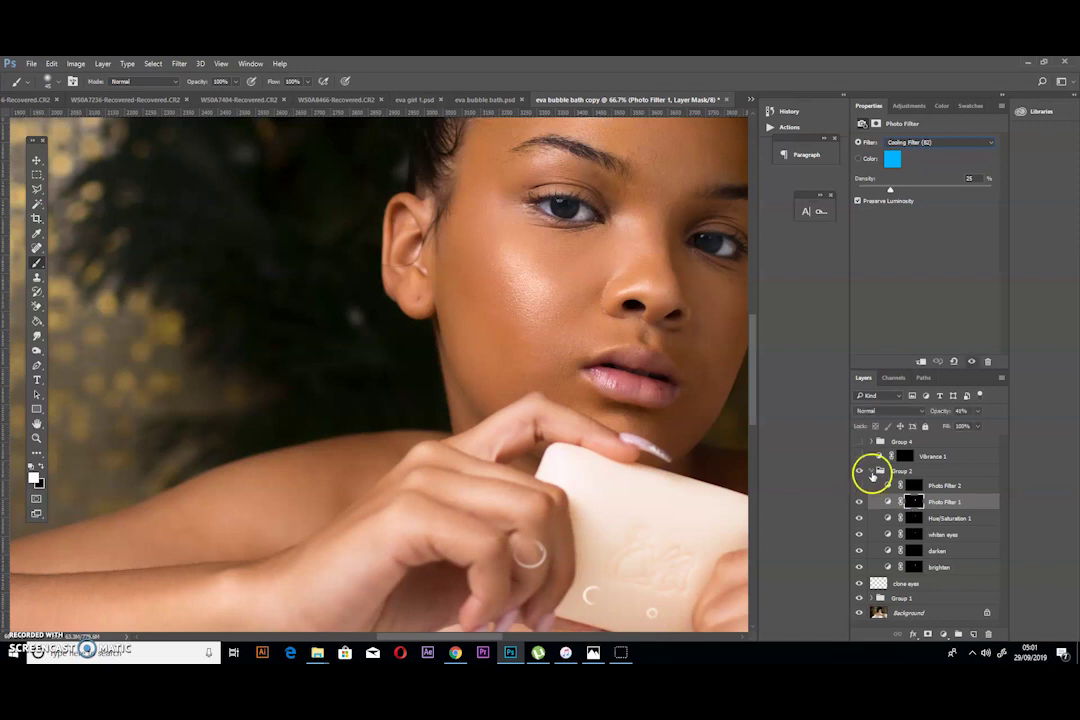
{"action": "left_click", "coordinate": [873, 471]}
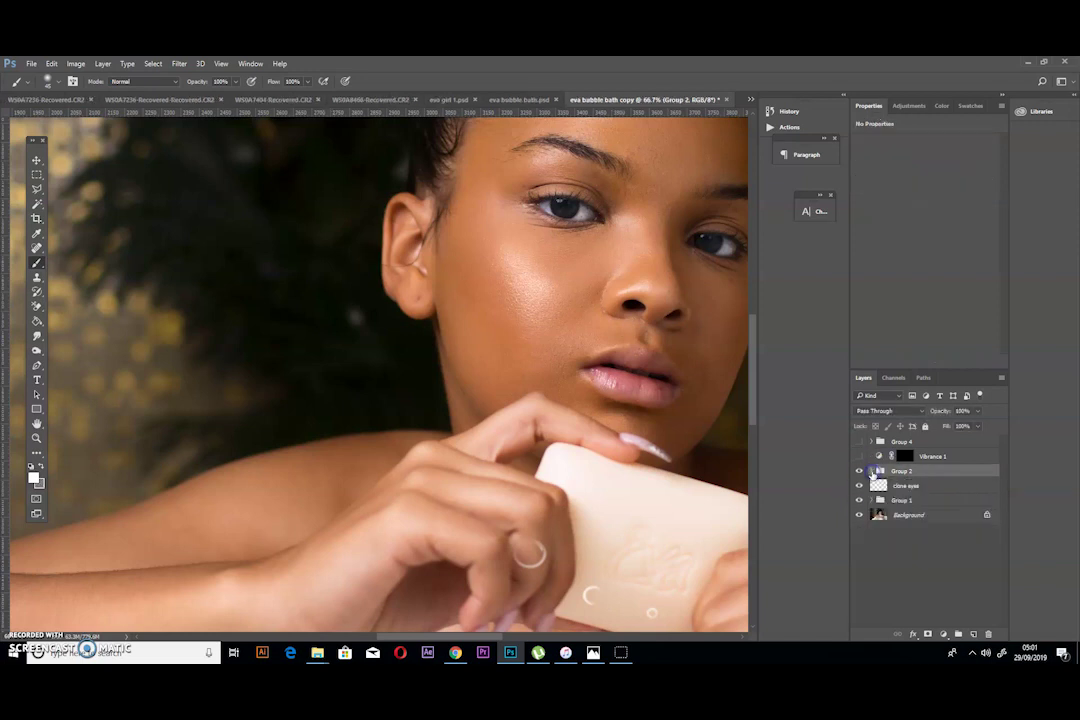
Expand Group 4 and turn on its visibility to check its effect on the whole image.
{"action": "left_click", "coordinate": [872, 441]}
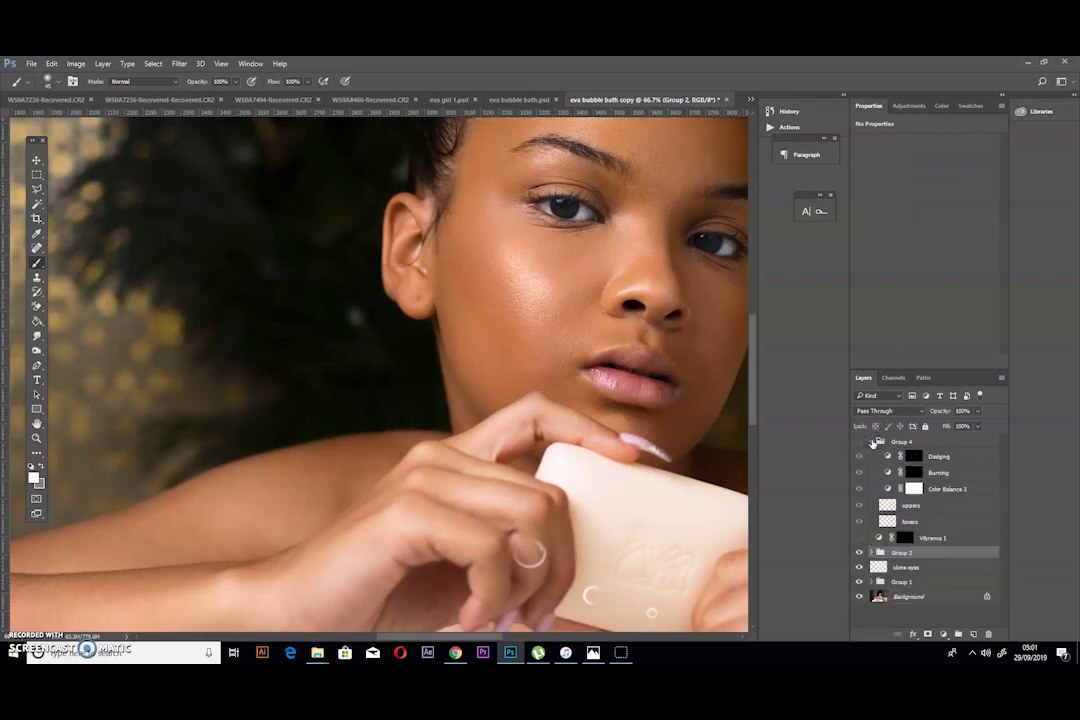
{"action": "left_click", "coordinate": [858, 443]}
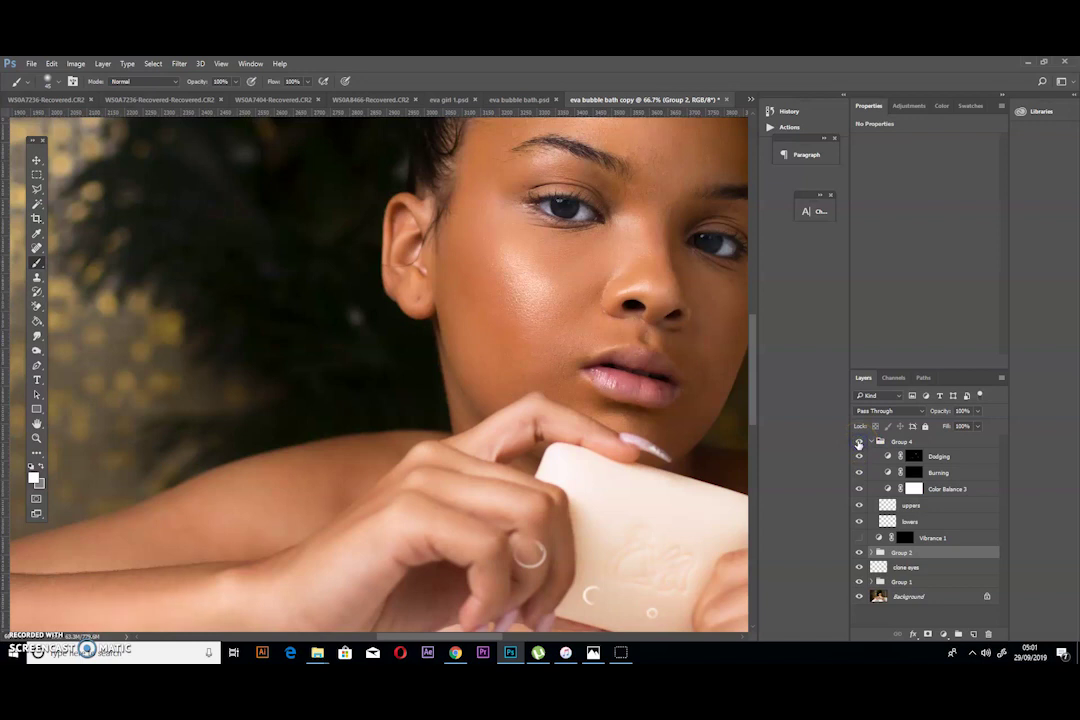
{"action": "key", "text": "ctrl+minus"}
{"action": "key", "text": "ctrl+minus"}
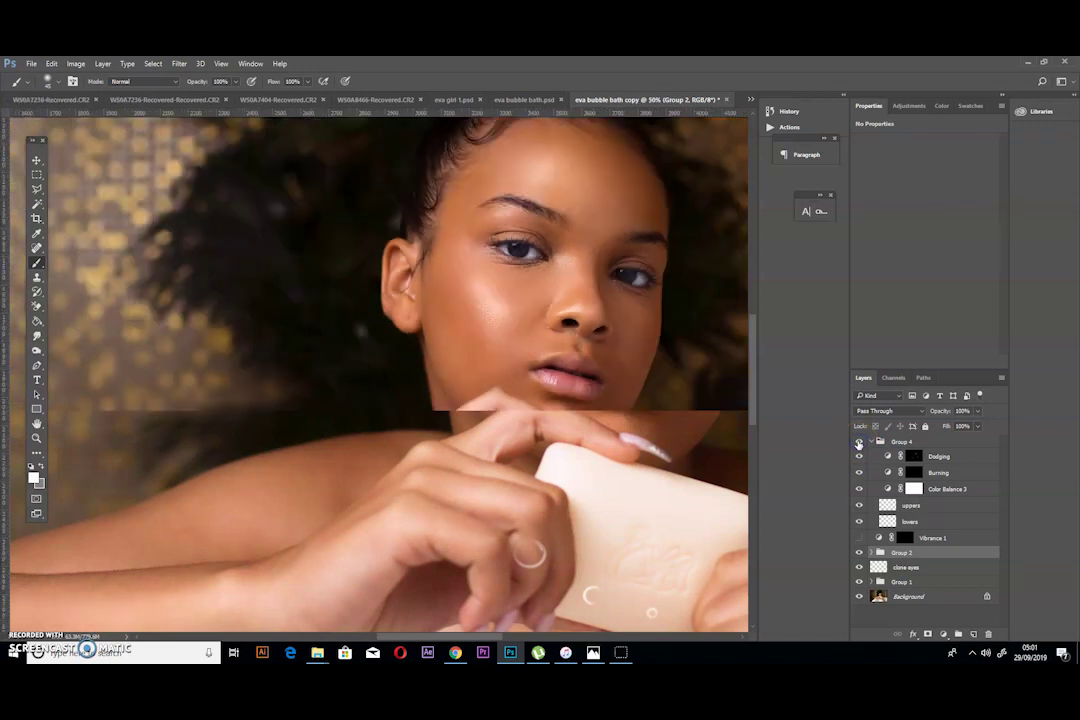
{"action": "key", "text": "ctrl+minus"}
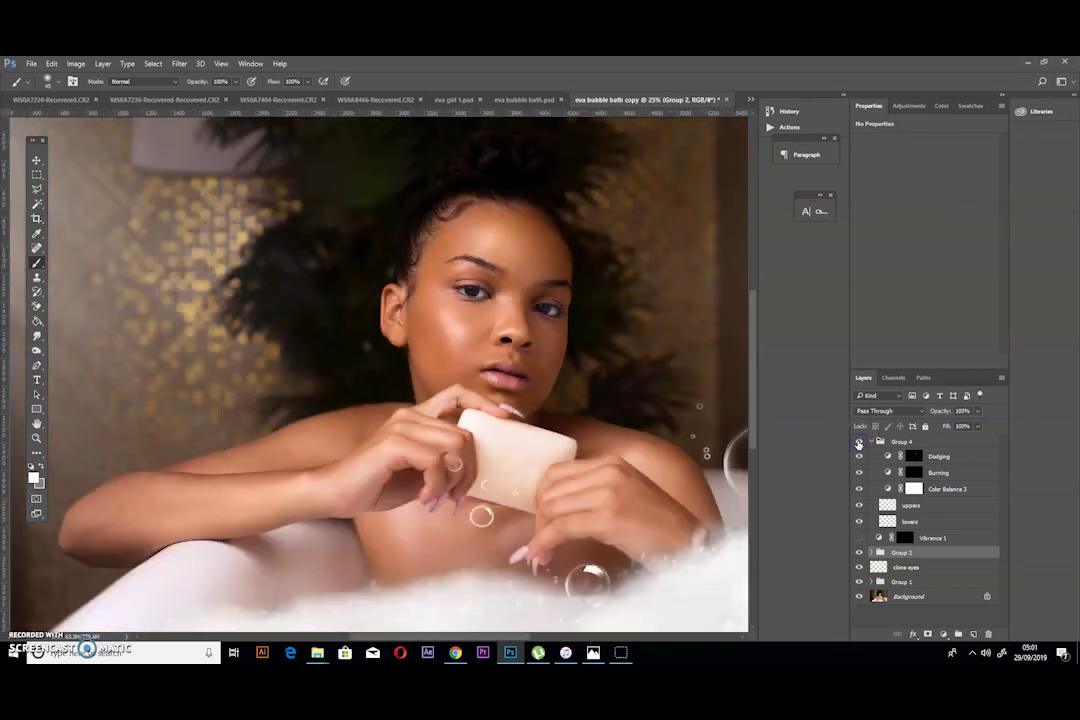
{"action": "key", "text": "ctrl+minus"}
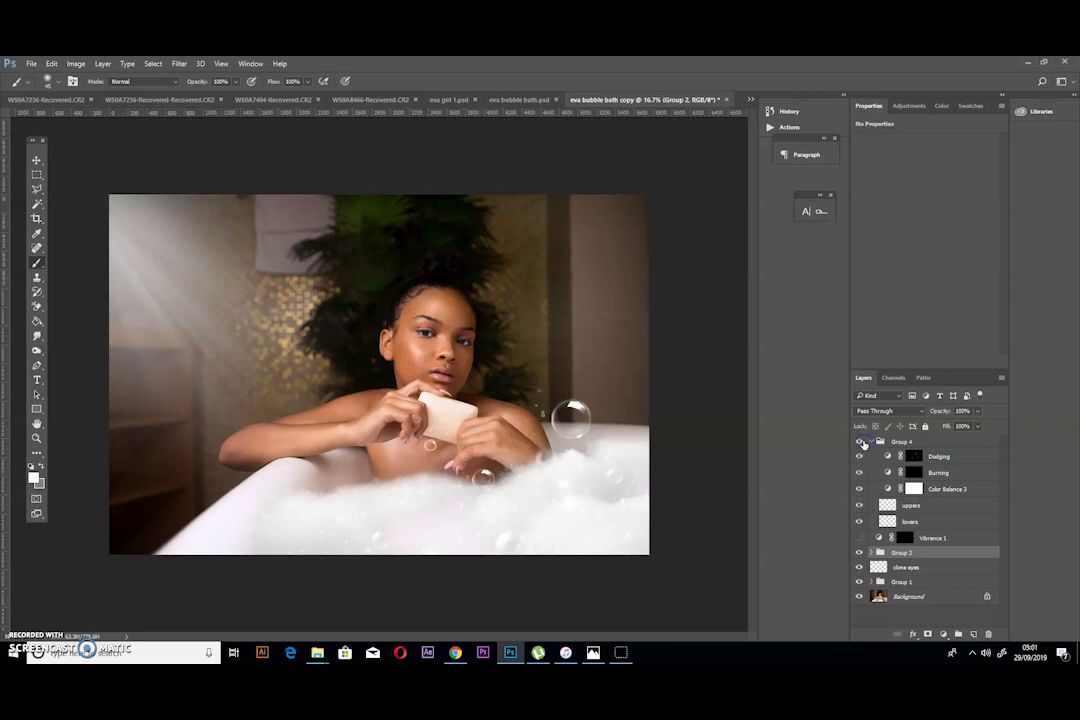
{"action": "left_click", "coordinate": [866, 445]}
Select the Color Balance 3 layer in Group 4 and review its midtones, highlights and shadows settings.
{"action": "left_click", "coordinate": [945, 497]}
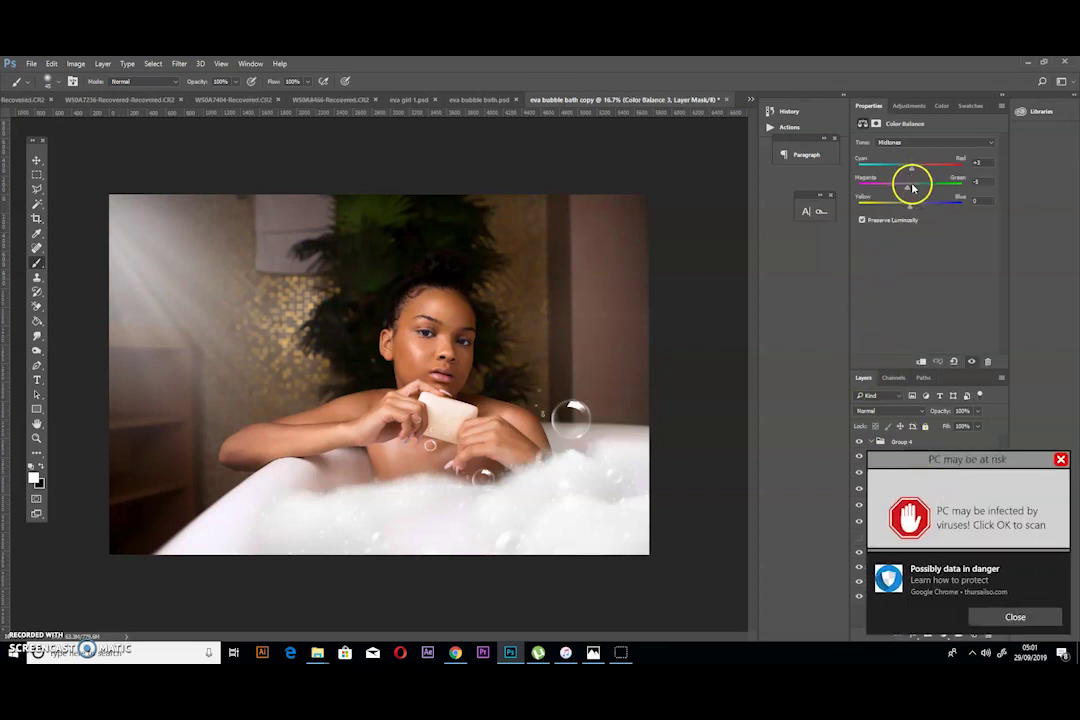
{"action": "mouse_move", "coordinate": [907, 189]}
{"action": "left_mouse_down"}
{"action": "mouse_move", "coordinate": [898, 194]}
{"action": "mouse_move", "coordinate": [911, 208]}
{"action": "left_mouse_up"}
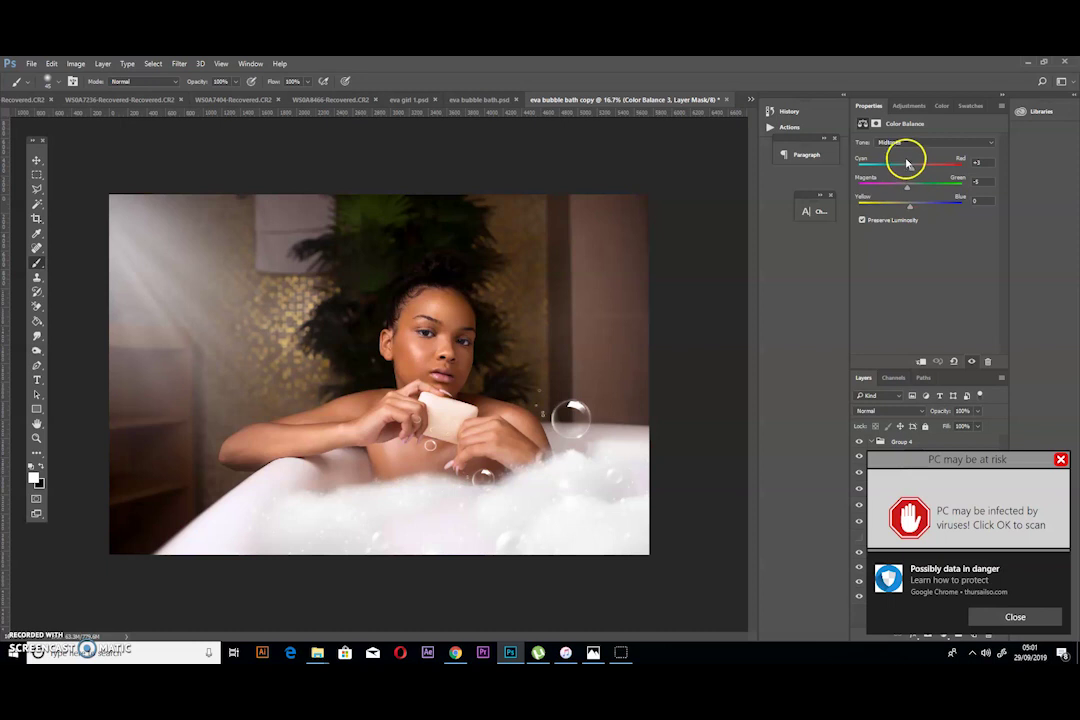
{"action": "left_click", "coordinate": [894, 144]}
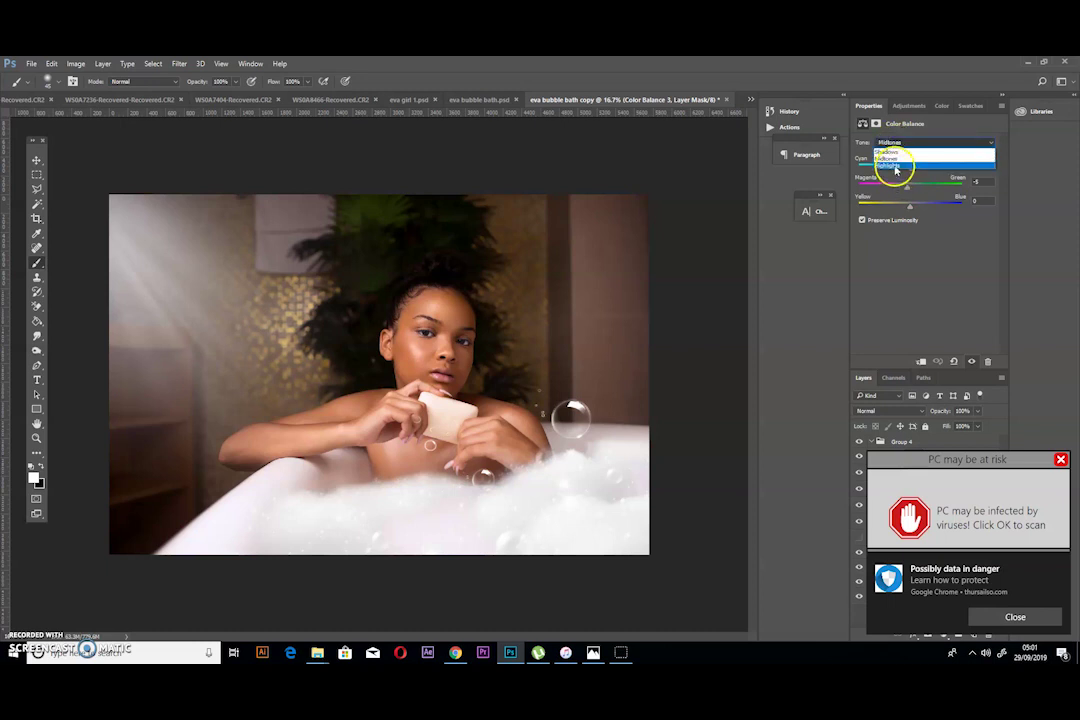
{"action": "left_click", "coordinate": [893, 165]}
{"action": "left_click", "coordinate": [899, 142]}
{"action": "left_click", "coordinate": [903, 152]}
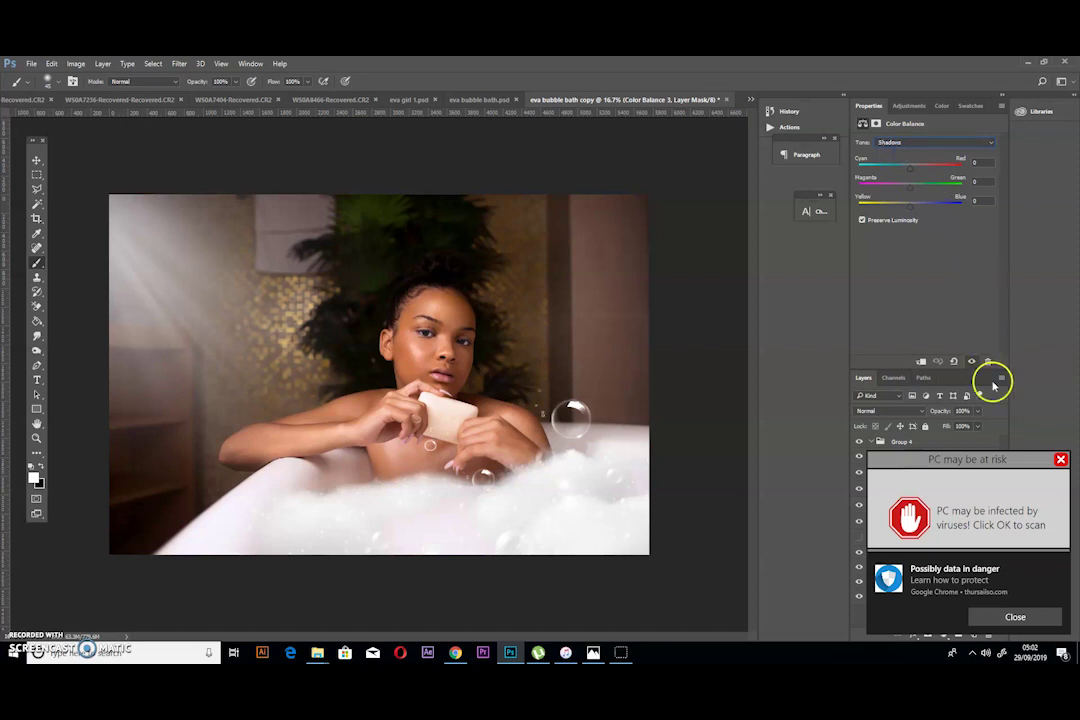
Dismiss the virus-warning notification covering the layers and switch back to Photoshop.
{"action": "left_click", "coordinate": [1061, 460]}
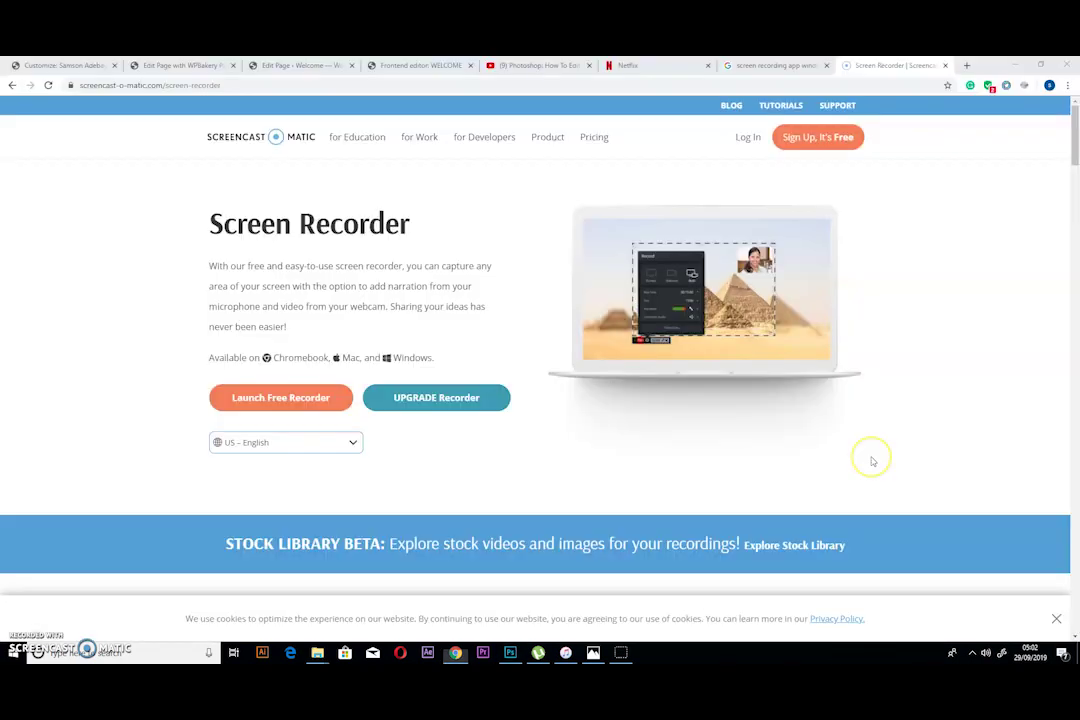
{"action": "left_click", "coordinate": [872, 461]}
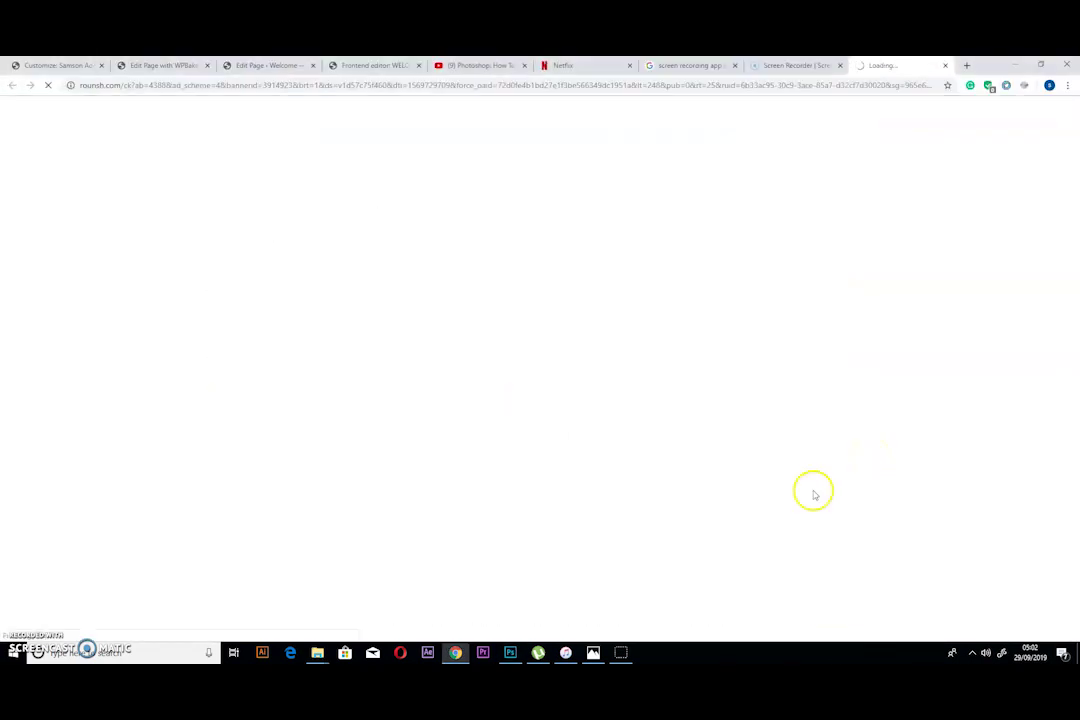
{"action": "left_click", "coordinate": [510, 653]}
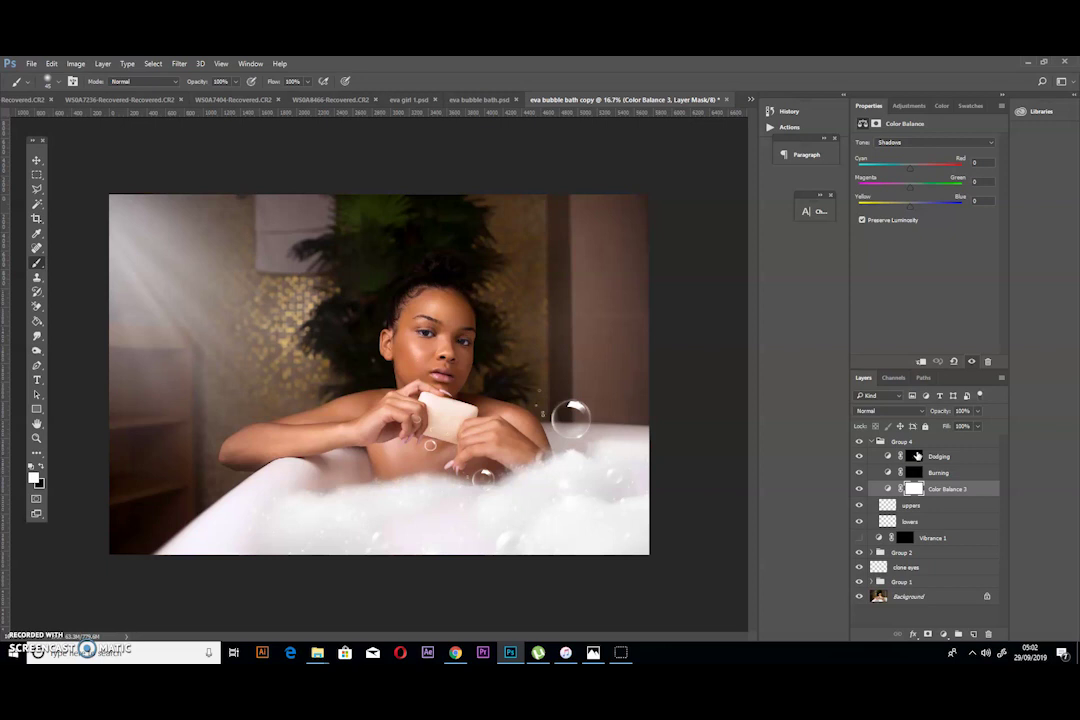
{"action": "left_click", "coordinate": [971, 657]}
{"action": "left_click", "coordinate": [971, 657]}
Collapse Group 4, and hide and restore Groups 4, 2 and 1 to compare the image before and after retouching.
{"action": "left_click", "coordinate": [870, 442]}
{"action": "left_click", "coordinate": [859, 443]}
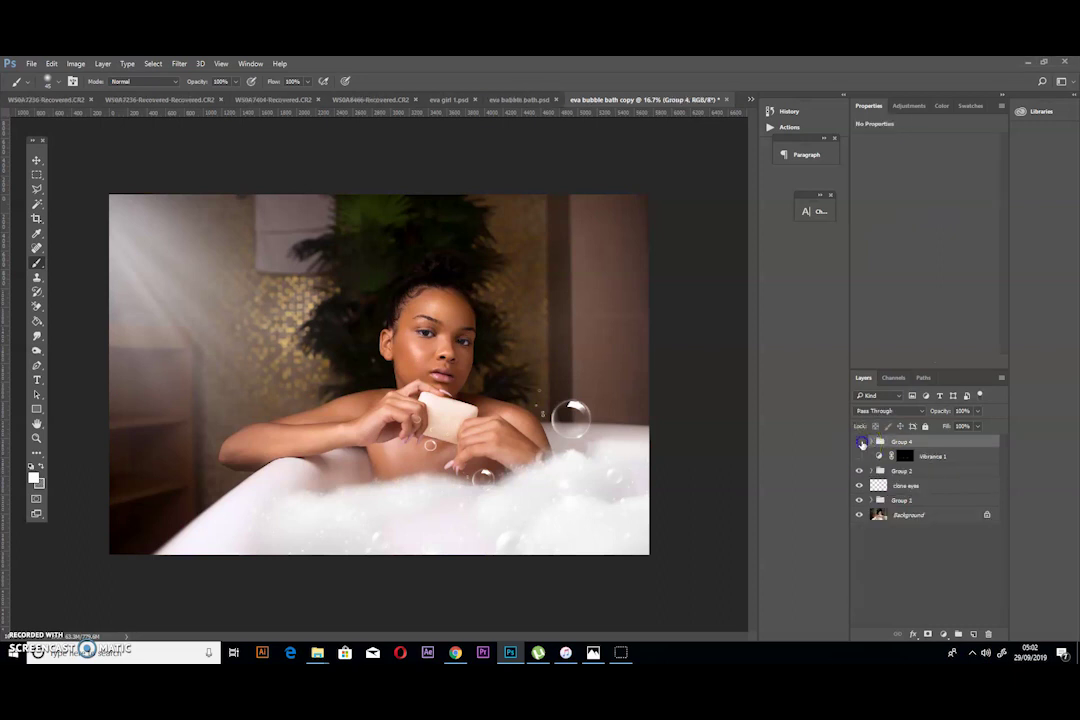
{"action": "left_click", "coordinate": [859, 477]}
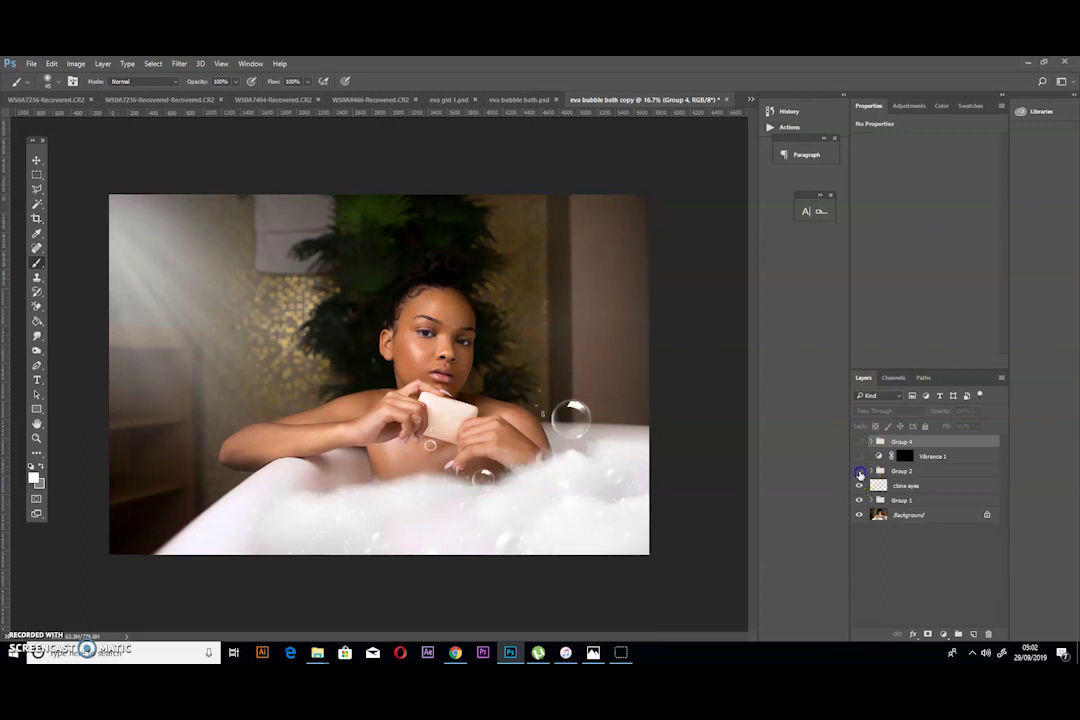
{"action": "left_click", "coordinate": [859, 500]}
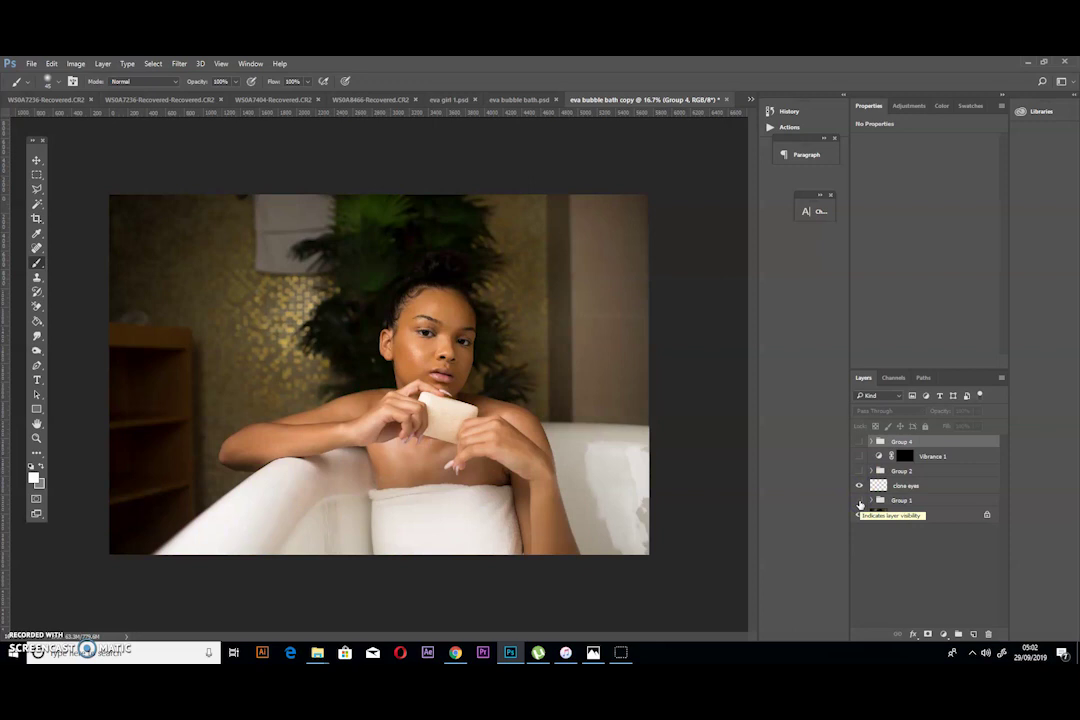
{"action": "left_click", "coordinate": [859, 500]}
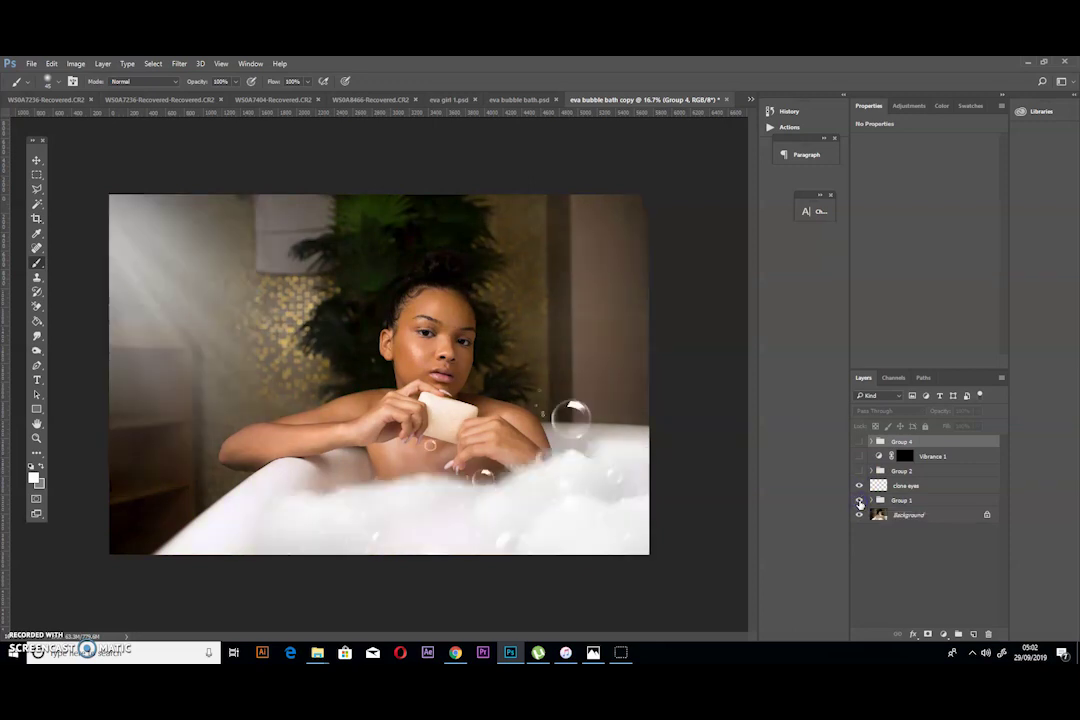
{"action": "left_click", "coordinate": [860, 471]}
{"action": "left_click", "coordinate": [859, 442]}
{"action": "left_click", "coordinate": [859, 442]}
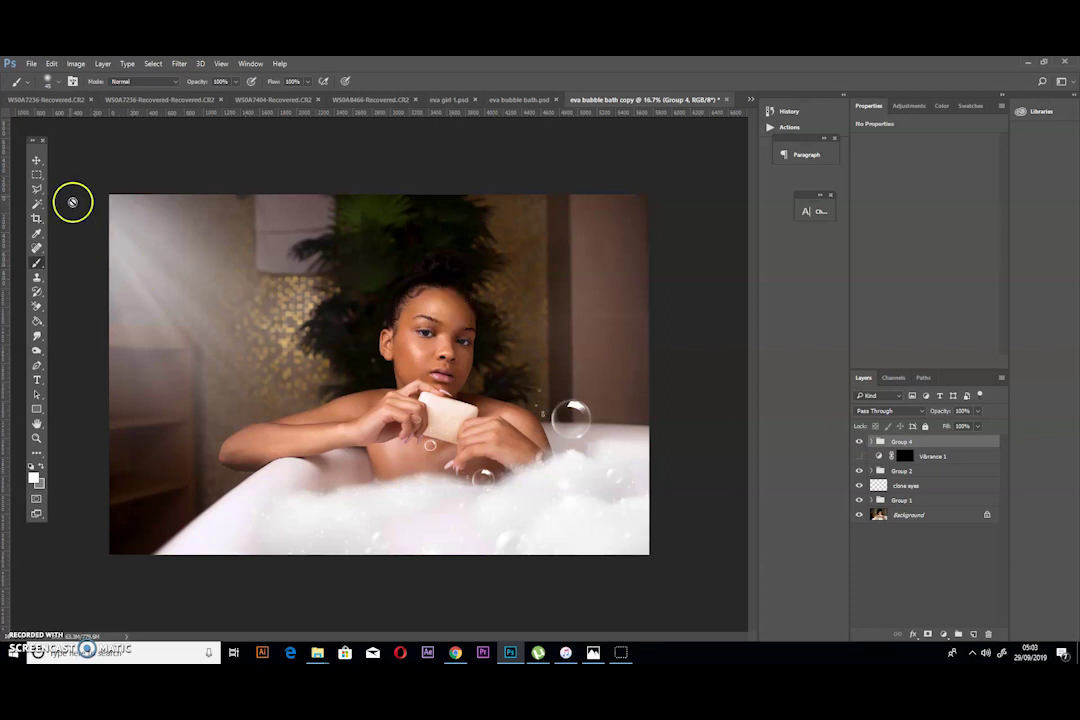
Switch from the Brush to the Move tool.
{"action": "left_click", "coordinate": [36, 160]}
{"action": "left_click", "coordinate": [69, 160]}
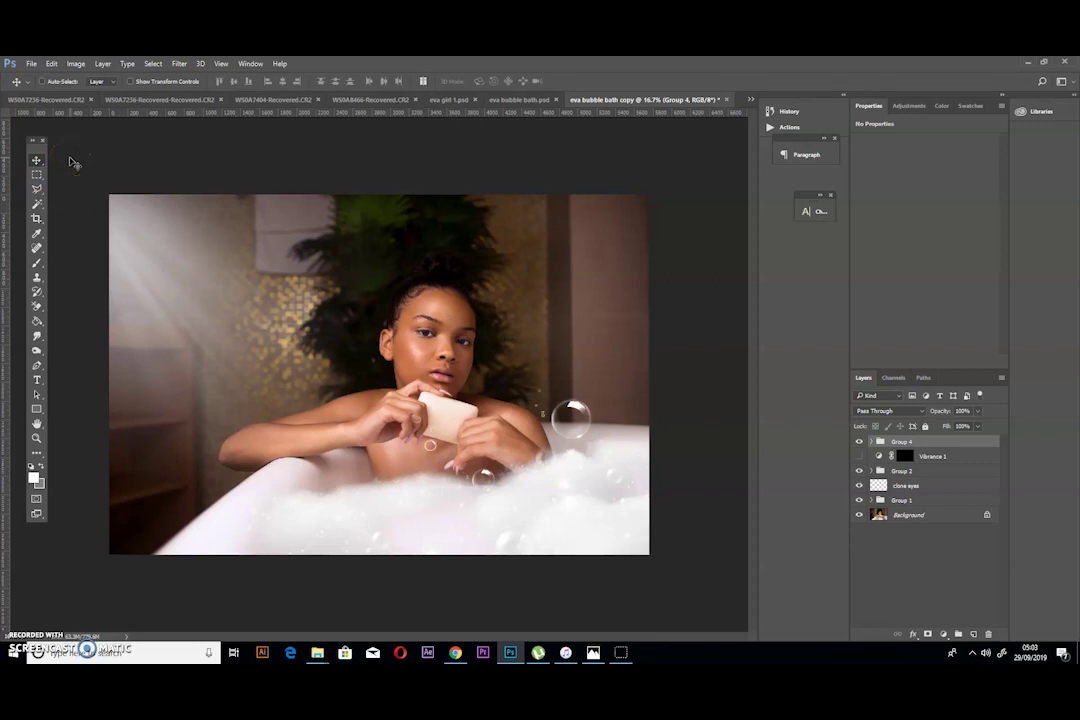